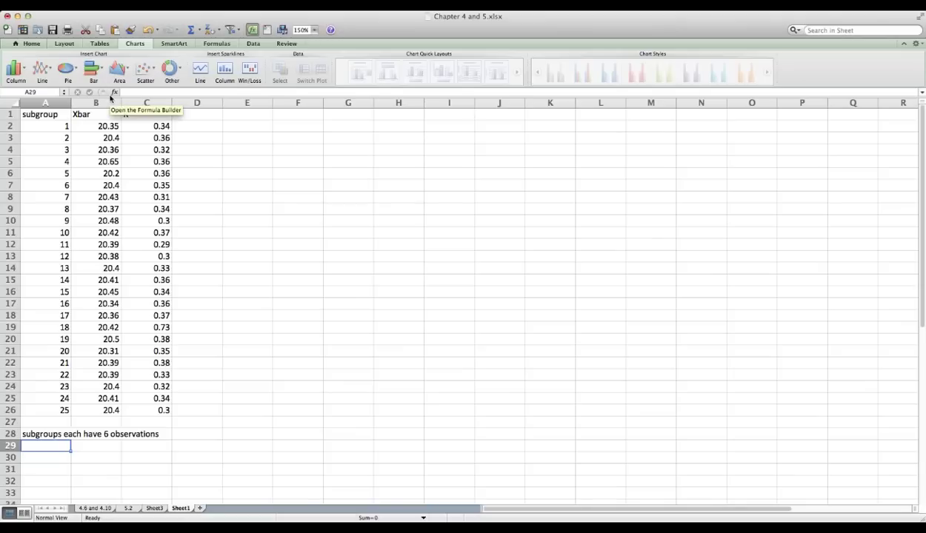
Step: Examine the subgroup, Xbar and R data, the subgroup size note, and the trial central line labels
left_click_drag(54, 128, 58, 392)
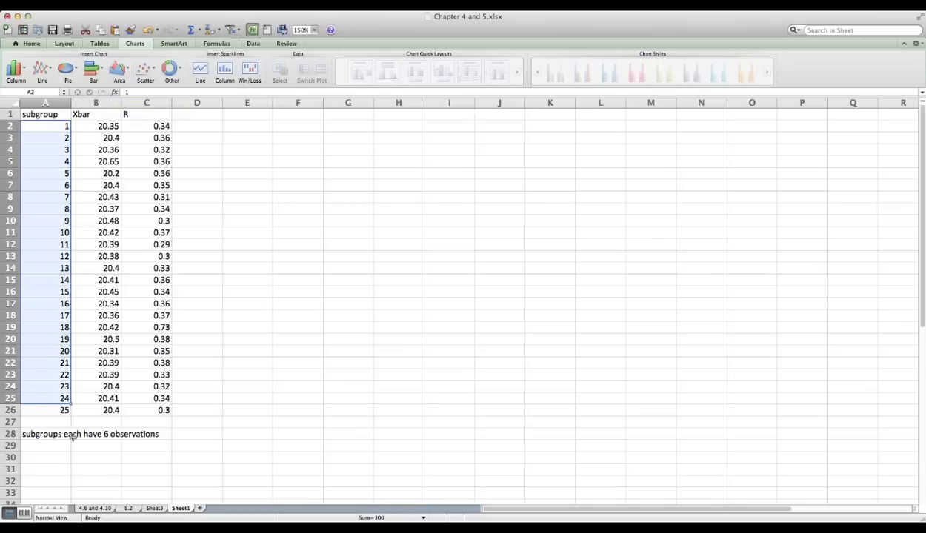
left_click(56, 435)
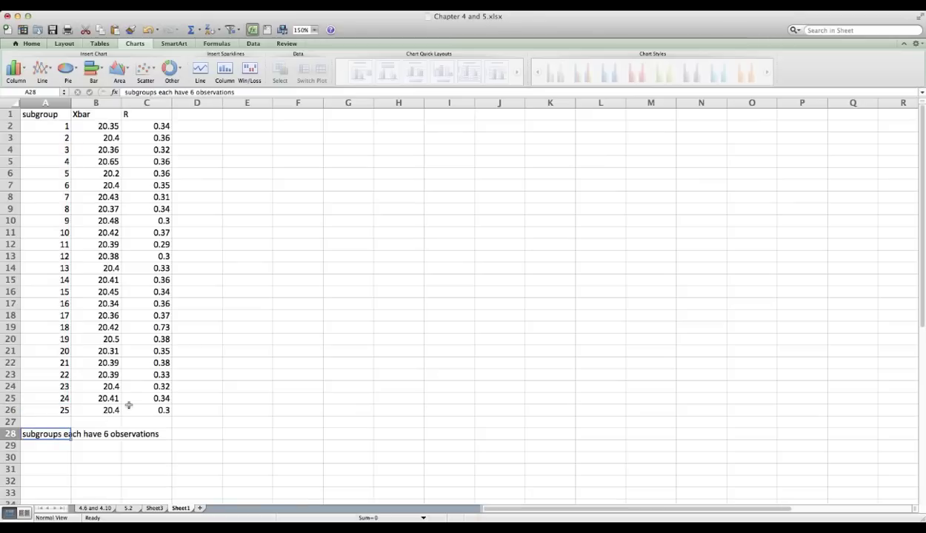
left_click(90, 129)
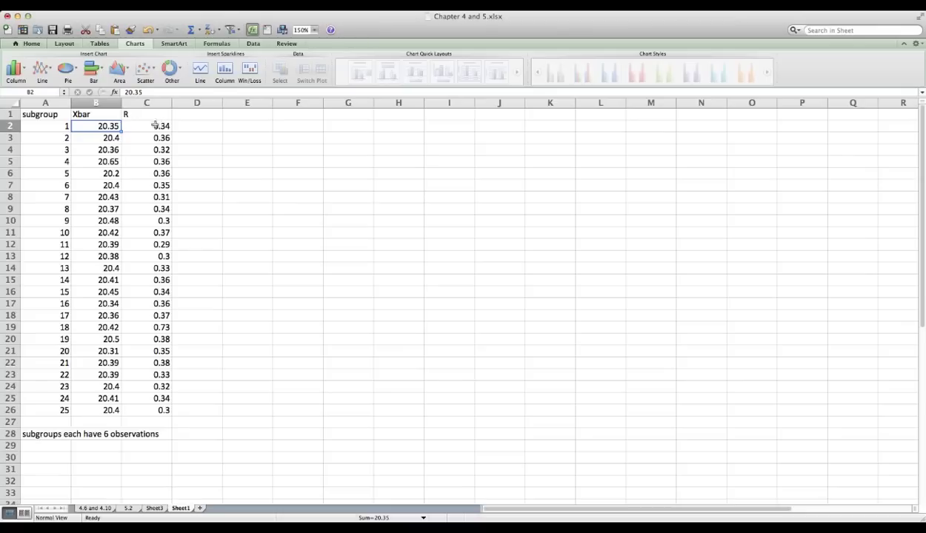
left_click(41, 126)
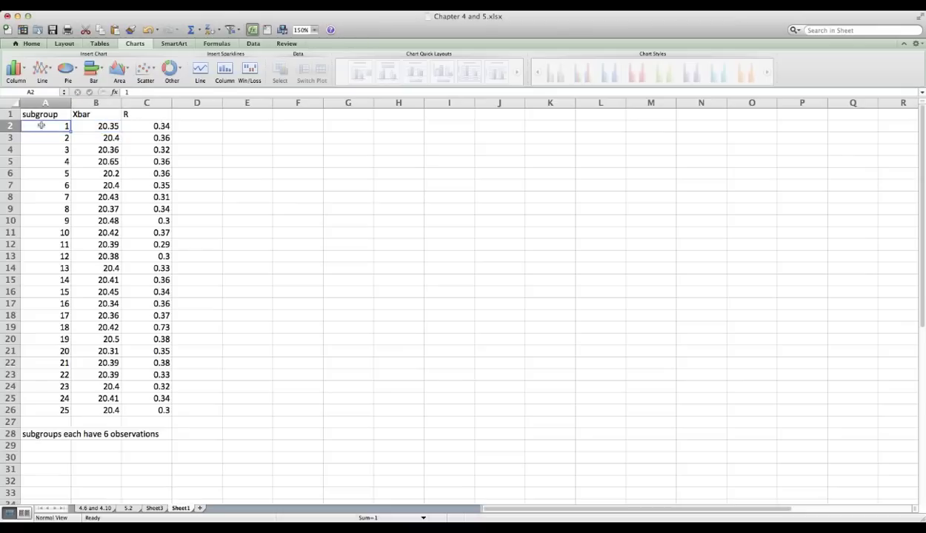
left_click(87, 125)
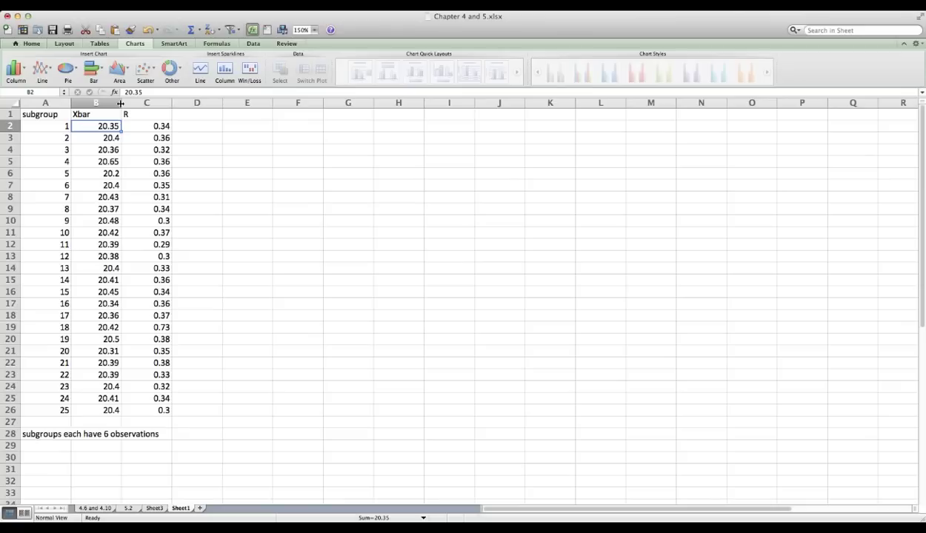
left_click(152, 124)
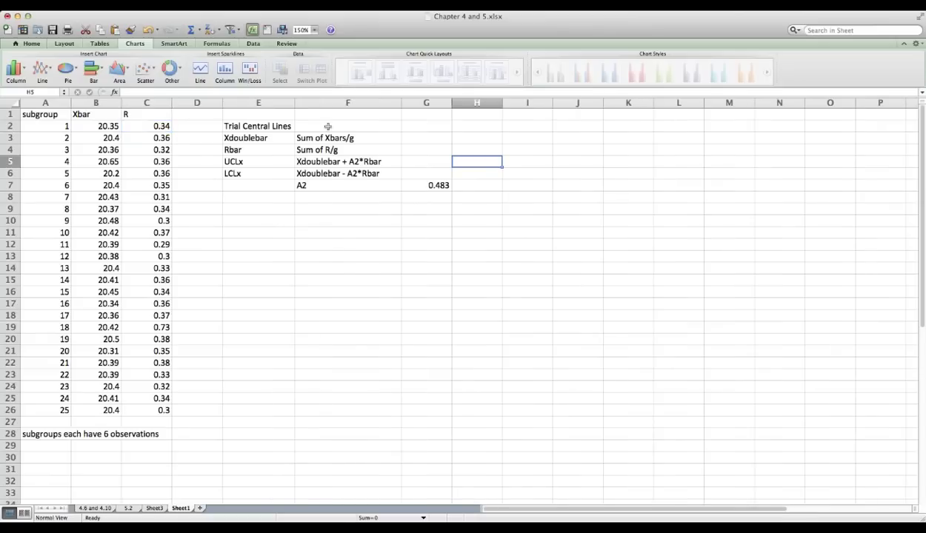
left_click(265, 129)
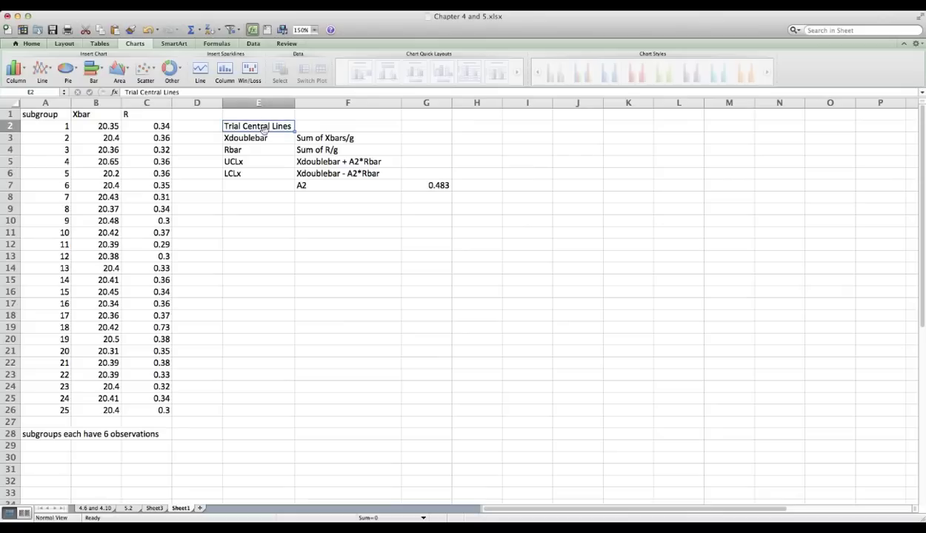
left_click(261, 138)
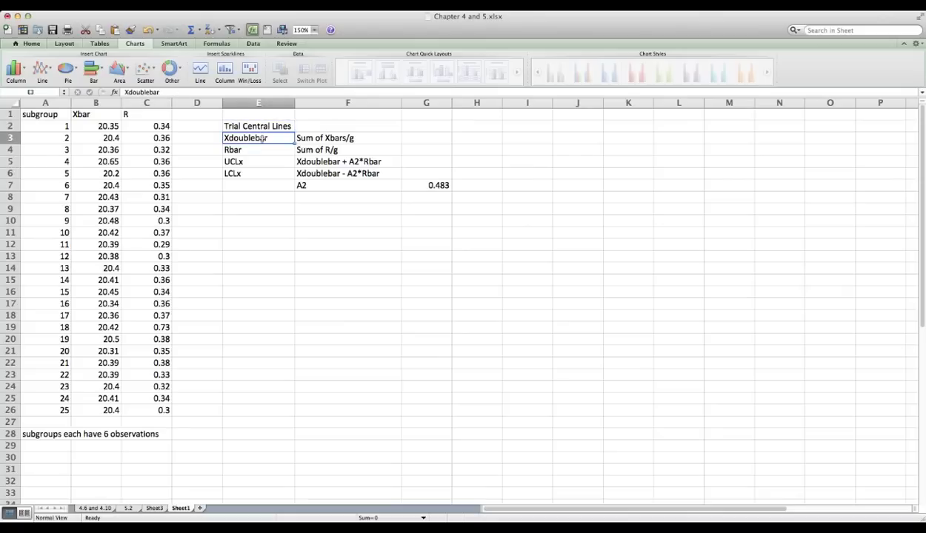
left_click(253, 148)
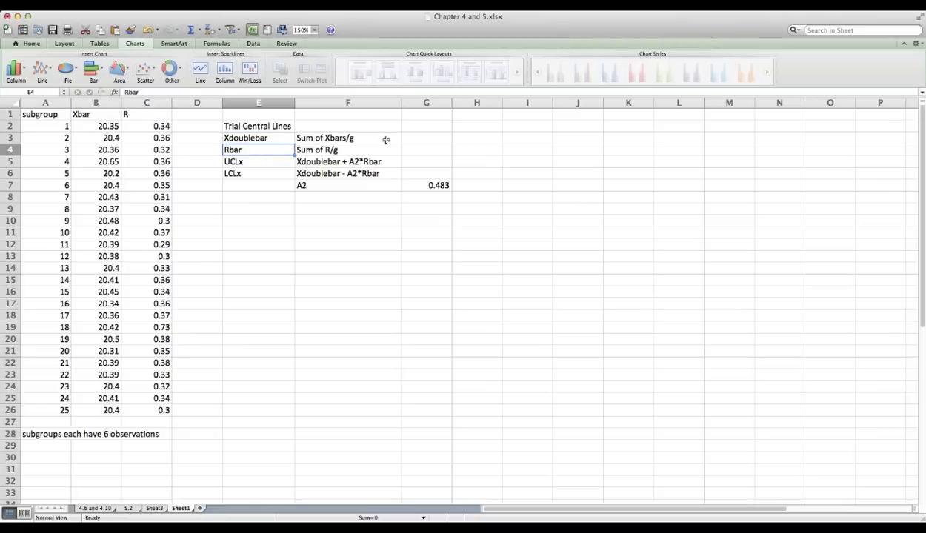
left_click(252, 138)
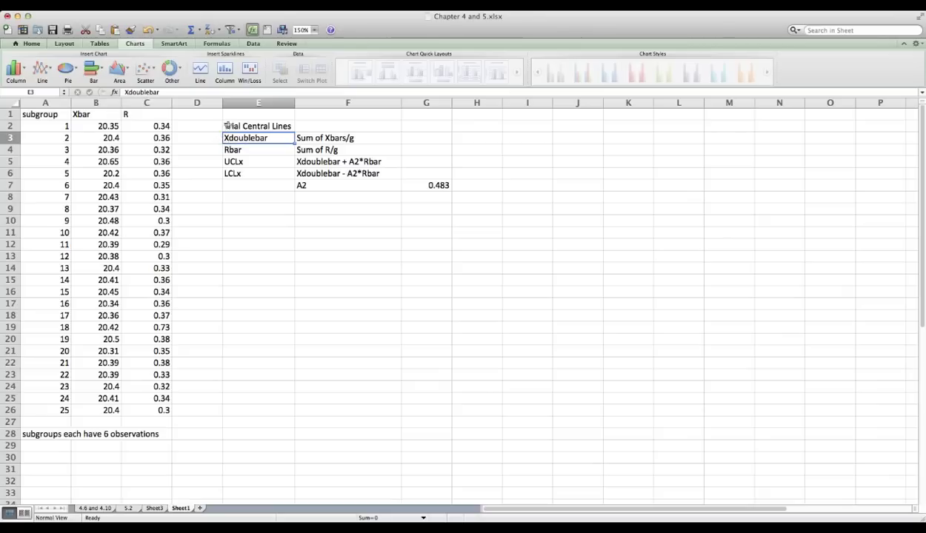
Step: Calculate Xdoublebar in G3 with =(sum(b2:b26)/25), accepting the proposed correction for the missing parenthesis
left_click(411, 137)
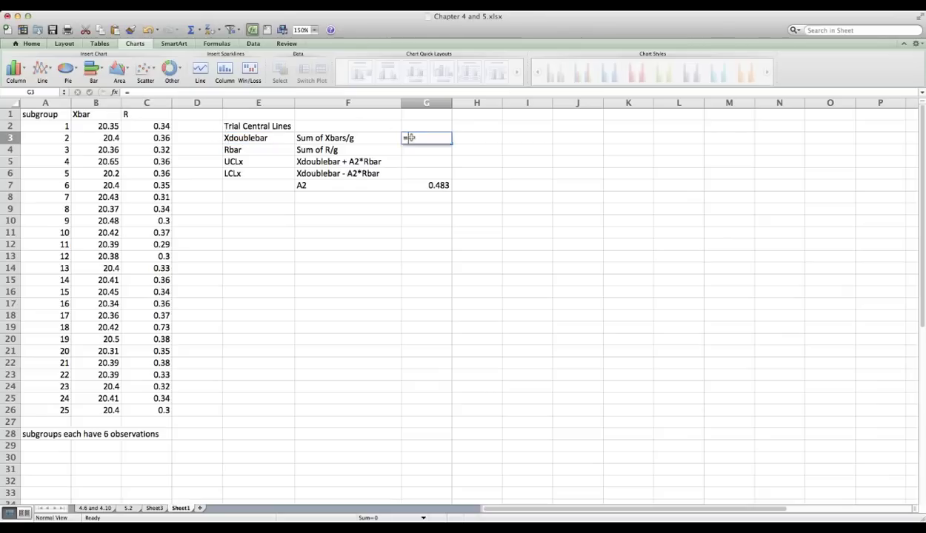
type("=(")
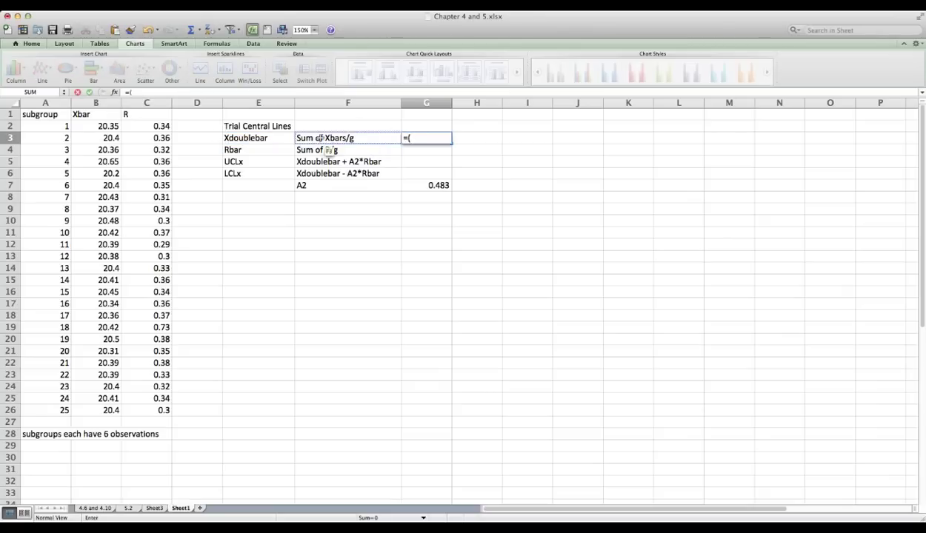
left_click_drag(100, 131, 99, 412)
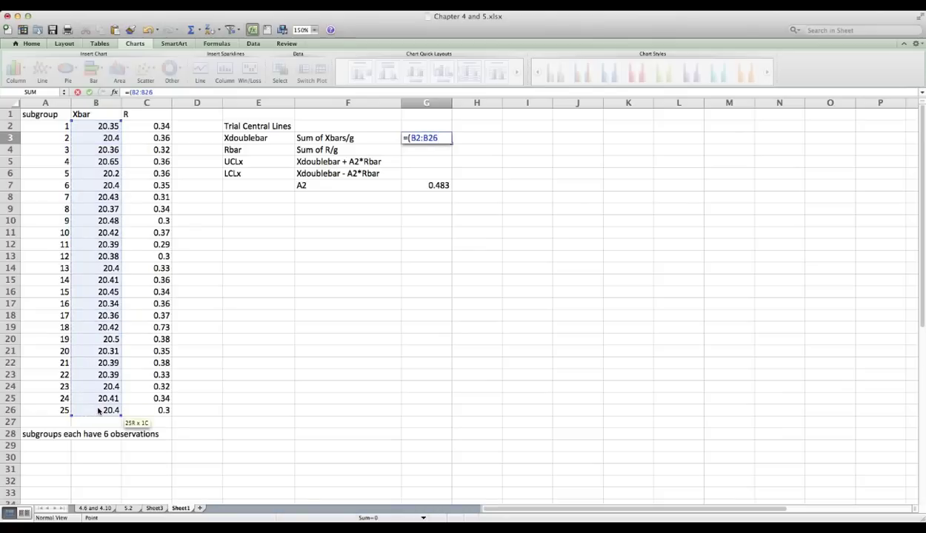
key("BackSpace")
key("BackSpace")
key("BackSpace")
key("BackSpace")
key("BackSpace")
key("BackSpace")
type("sum")
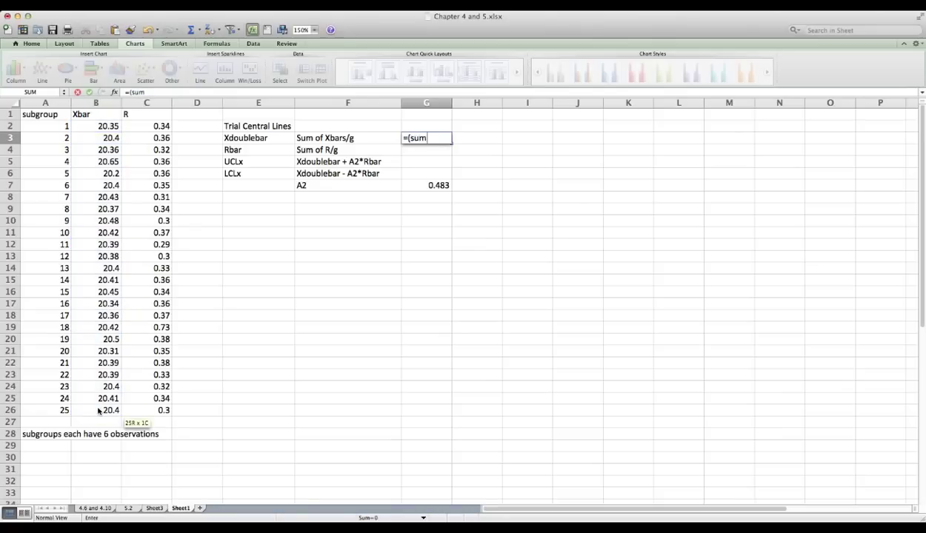
type("(b2-")
key("BackSpace")
type(":b26)/")
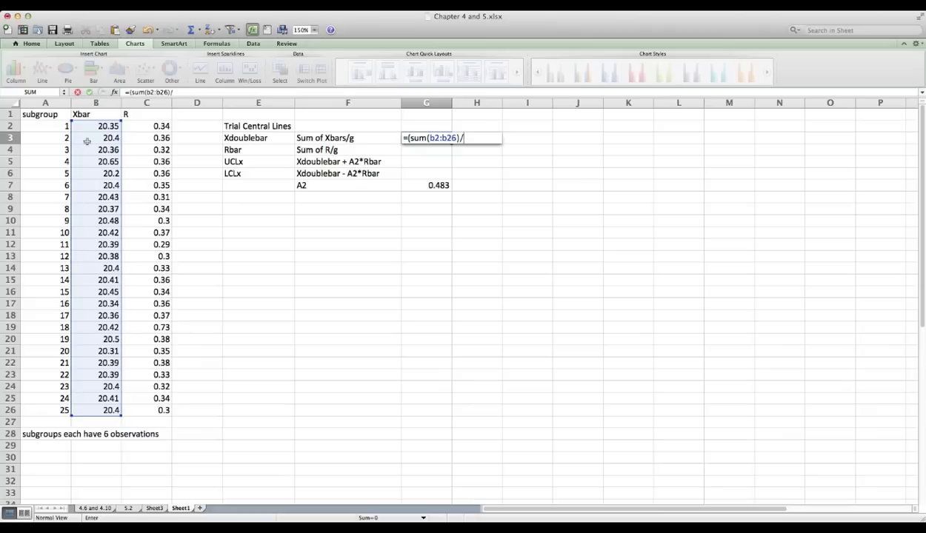
type("25")
key("Return")
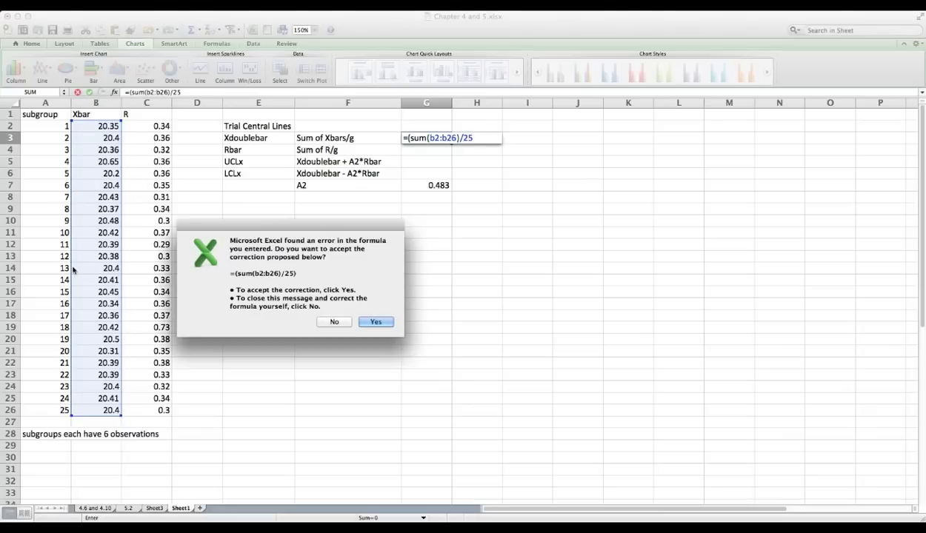
key("Return")
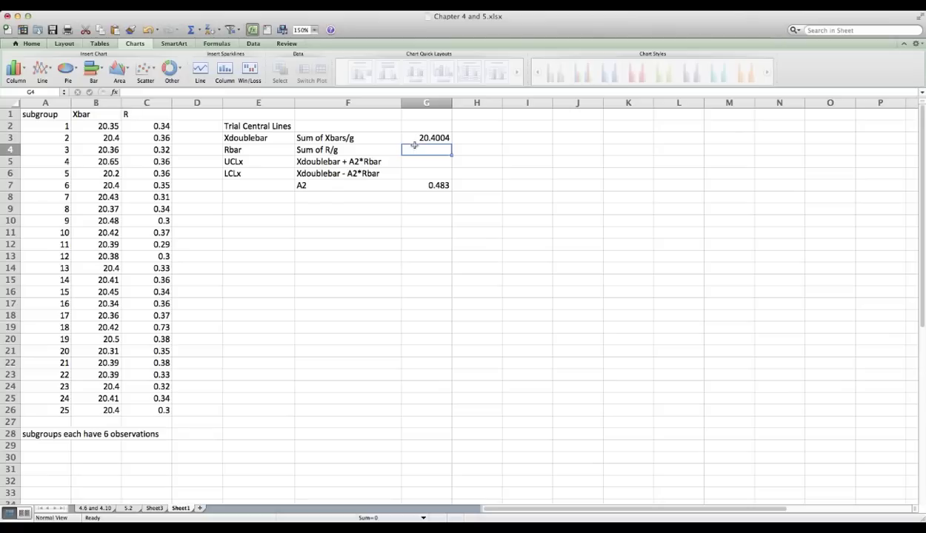
Step: Calculate Rbar in G4 with the formula =sum(C2:C26)/25
type("=")
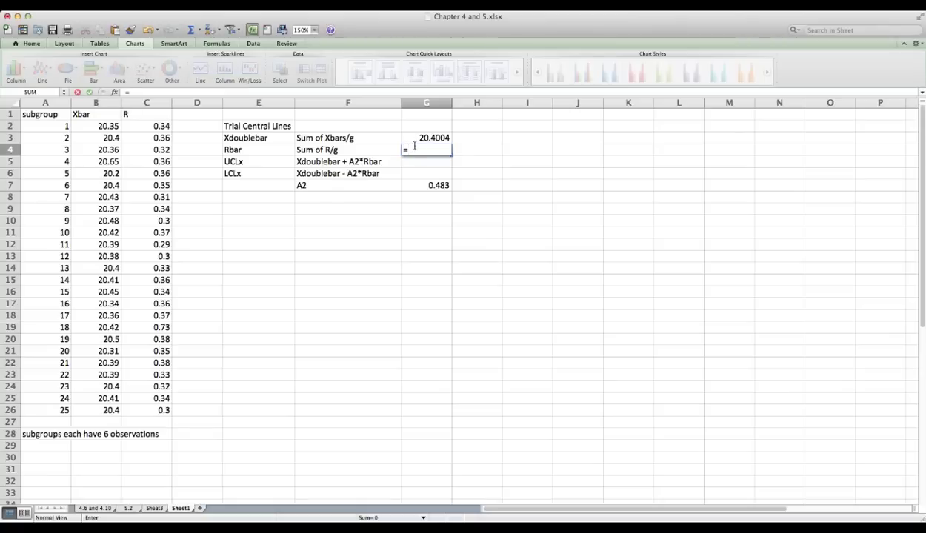
type("sum(")
left_click_drag(156, 128, 148, 411)
type(")/25")
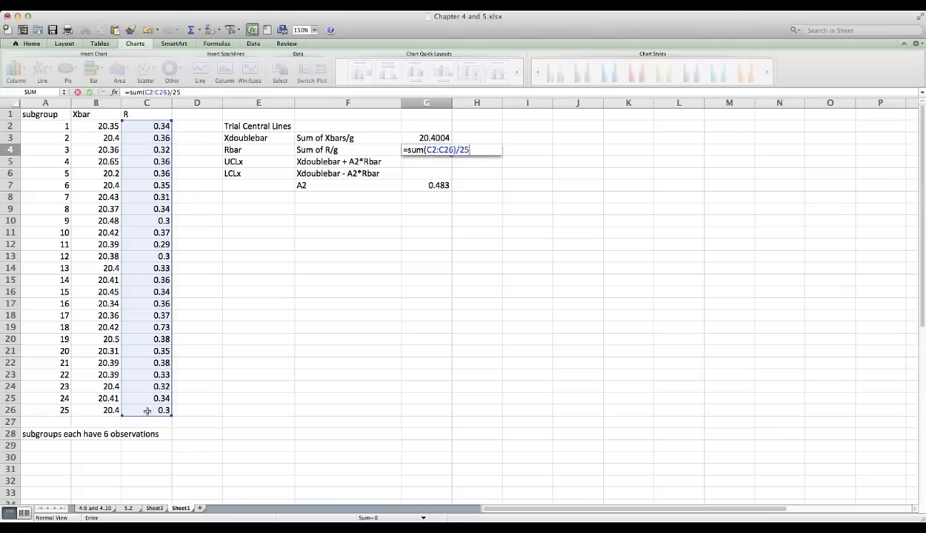
key("Return")
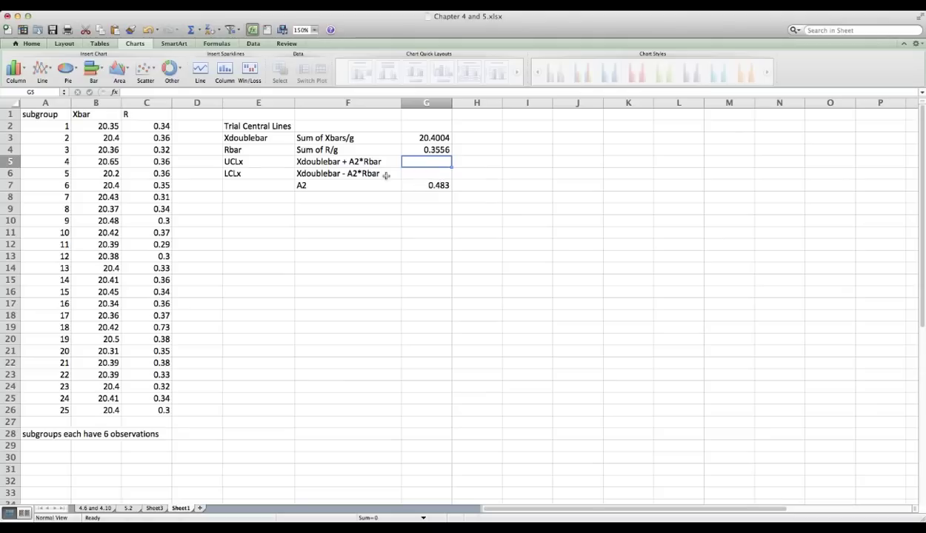
Step: Replace the A2*Rbar term with 3 sigma in the UCLx formula description in F5
left_click(250, 159)
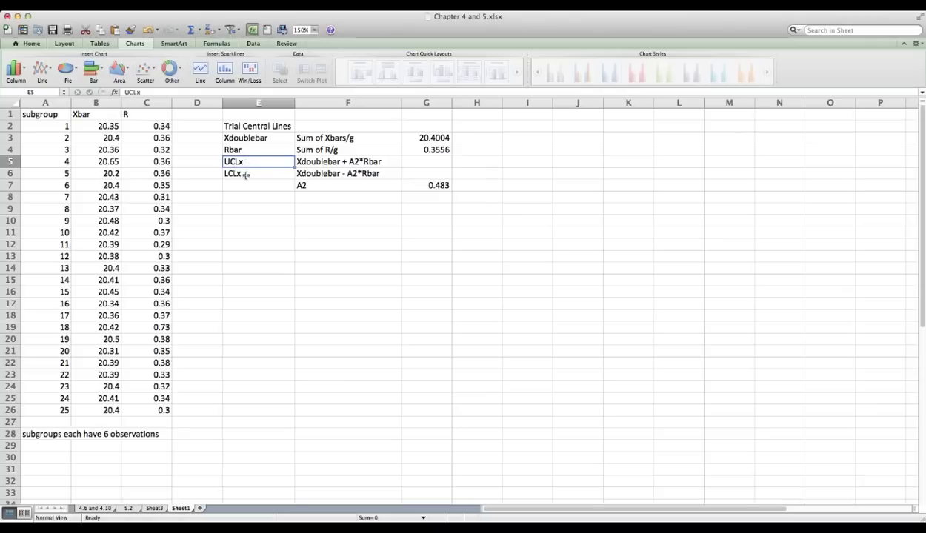
left_click(246, 174)
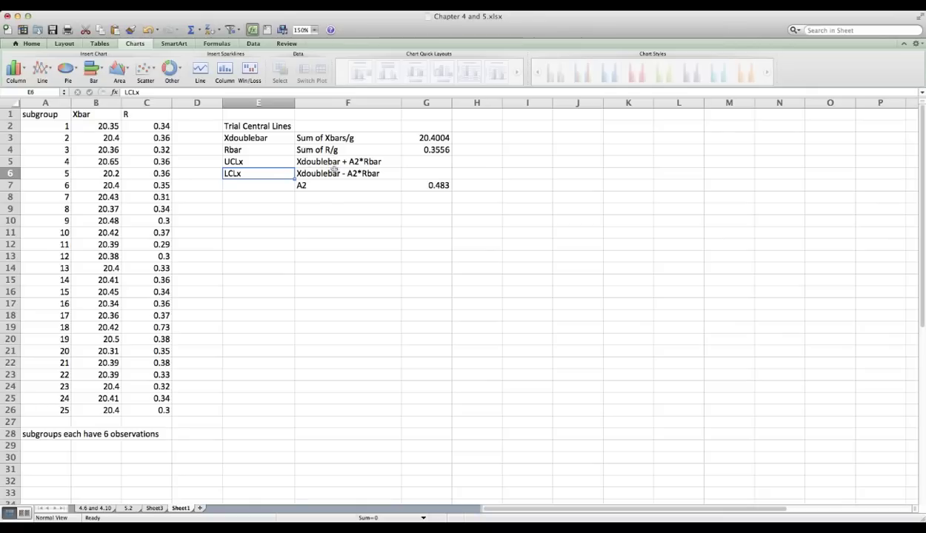
left_click(318, 162)
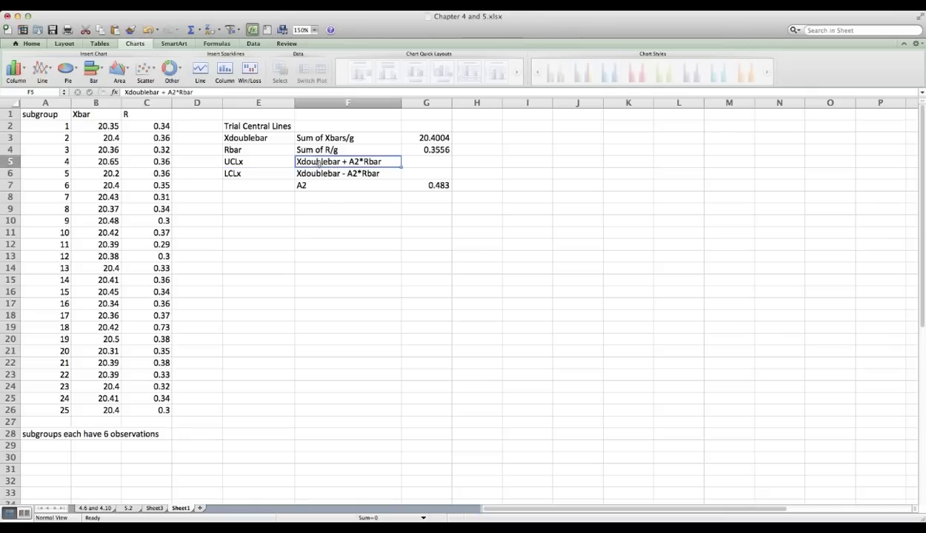
left_click(163, 92)
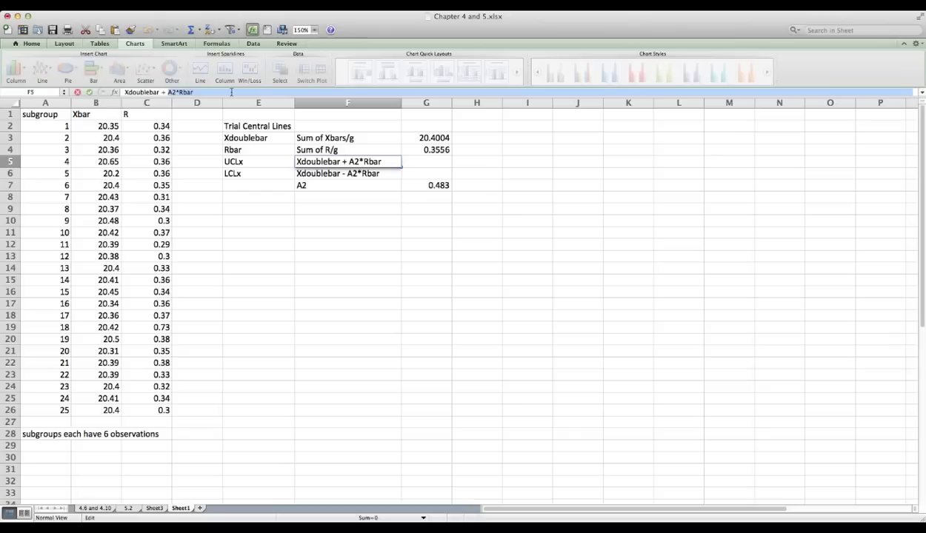
type("3")
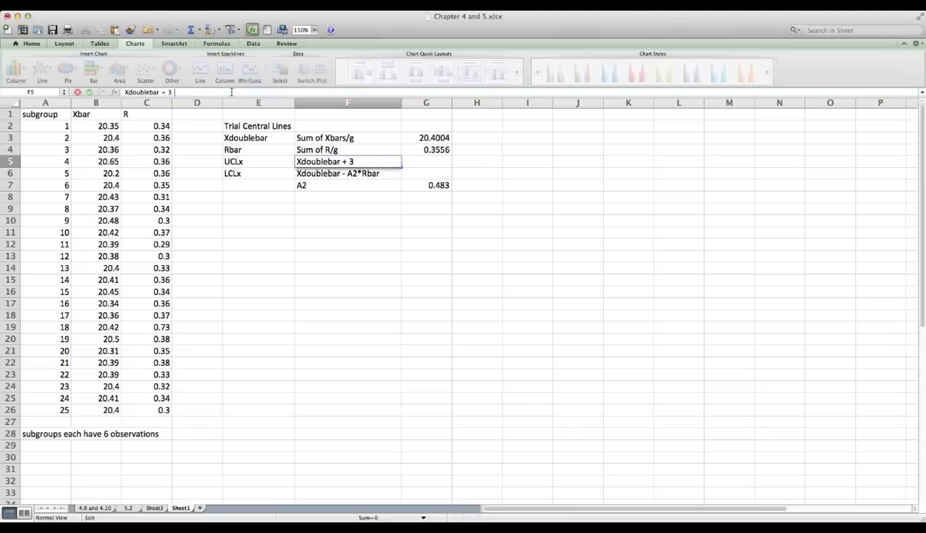
type(" sigam")
type("a")
key("BackSpace")
key("BackSpace")
key("BackSpace")
type("ma")
key("BackSpace")
key("BackSpace")
key("BackSpace")
key("BackSpace")
key("BackSpace")
type("s")
type("igma")
Step: Restore the A2*Rbar term in the UCLx formula description in F5
key("BackSpace")
key("BackSpace")
key("BackSpace")
key("BackSpace")
key("BackSpace")
key("BackSpace")
key("BackSpace")
key("BackSpace")
type("A2*r")
key("BackSpace")
type("Rbar")
key("Tab")
Step: Review the A2 factor in row 7 against the subgroup size note in A28
left_click(368, 186)
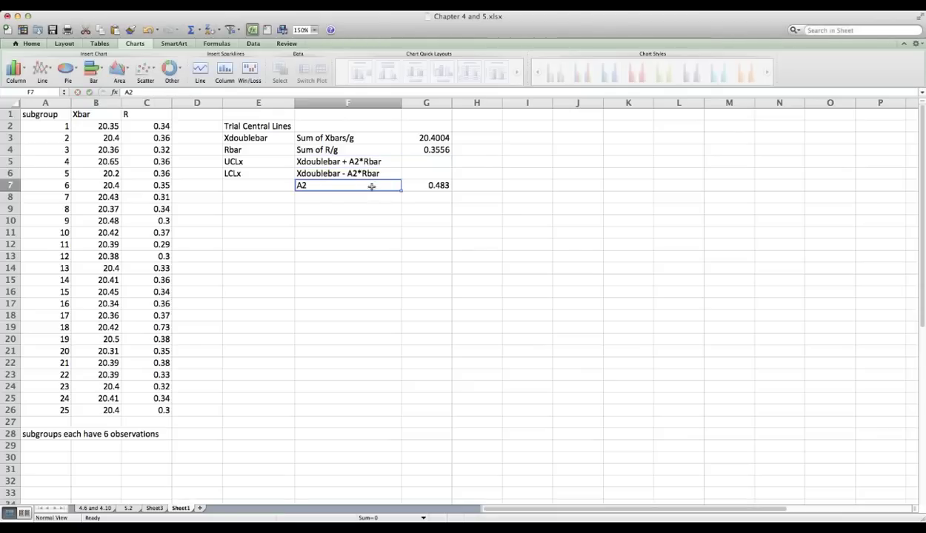
left_click(422, 187)
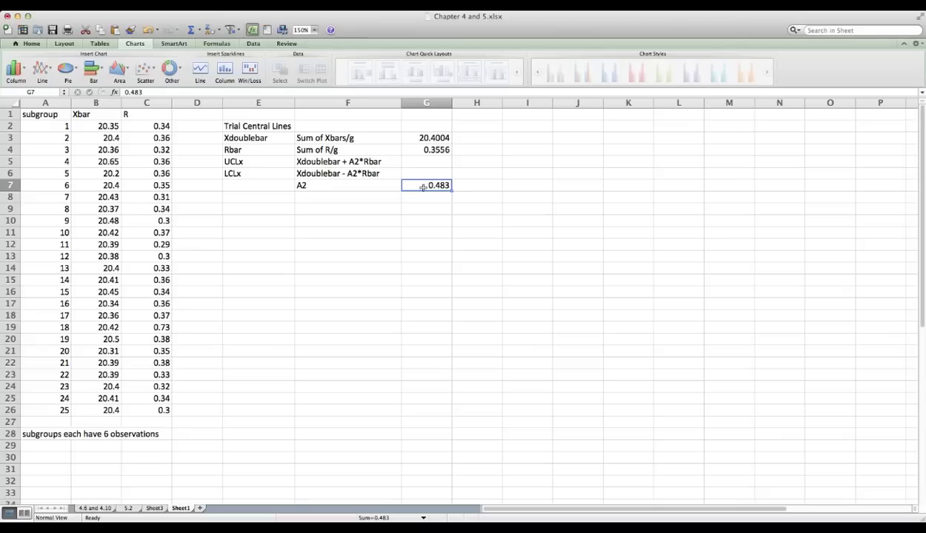
left_click(60, 435)
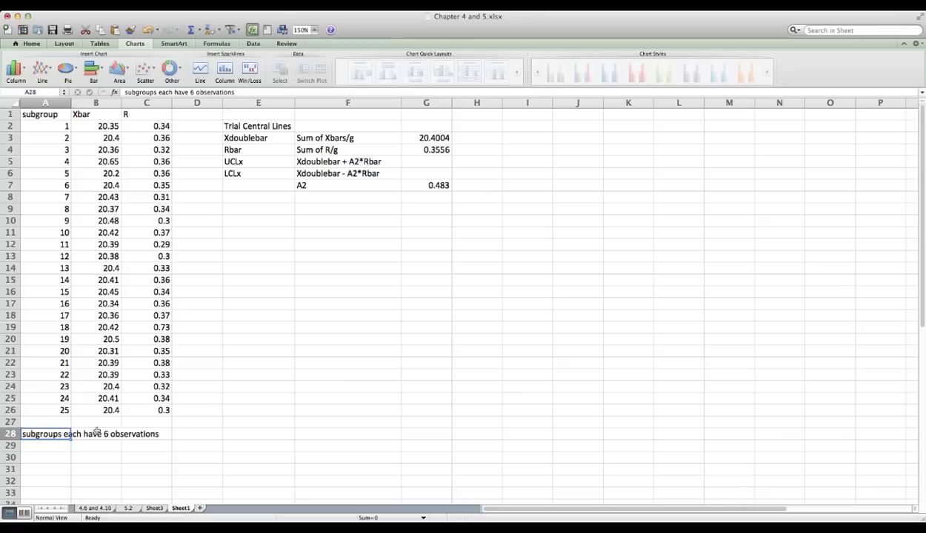
left_click(348, 182)
left_click(423, 186)
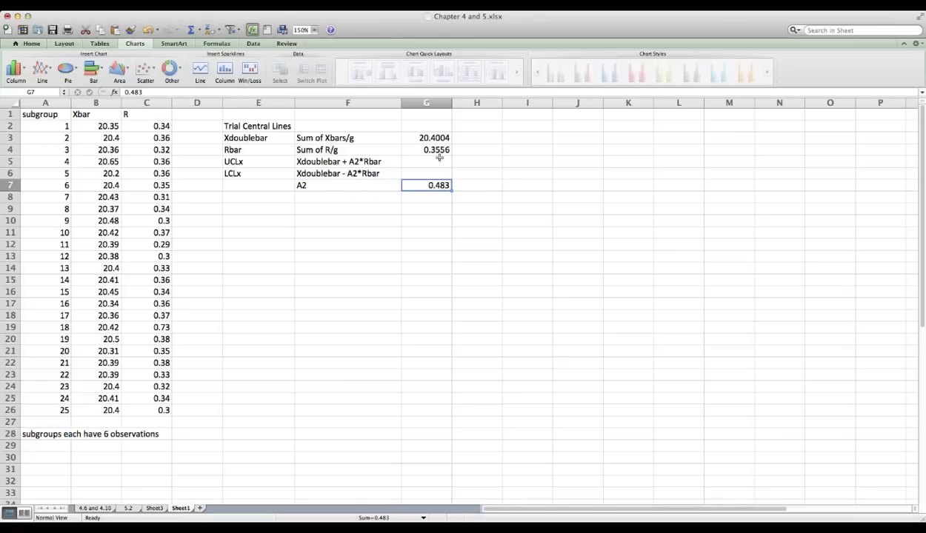
Step: Calculate the upper control limit UCLx in G5 with the formula =G3+(G7*G4)
left_click(434, 162)
type("=")
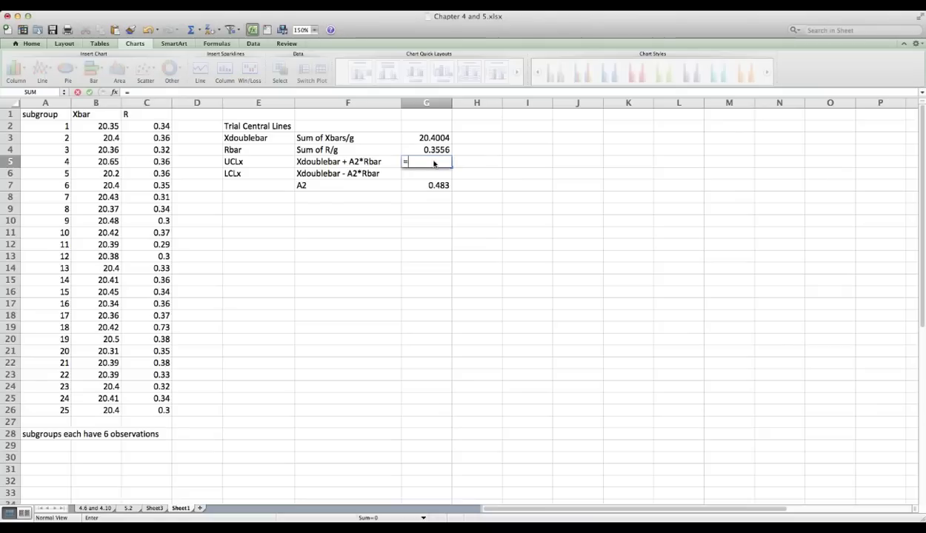
left_click_drag(434, 154, 433, 136)
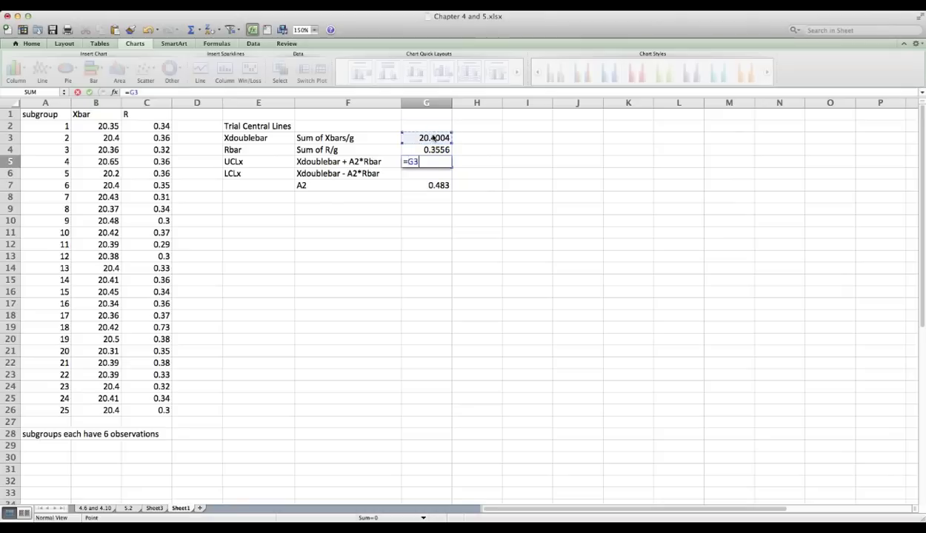
type("+(")
left_click(430, 186)
type("*")
left_click(427, 150)
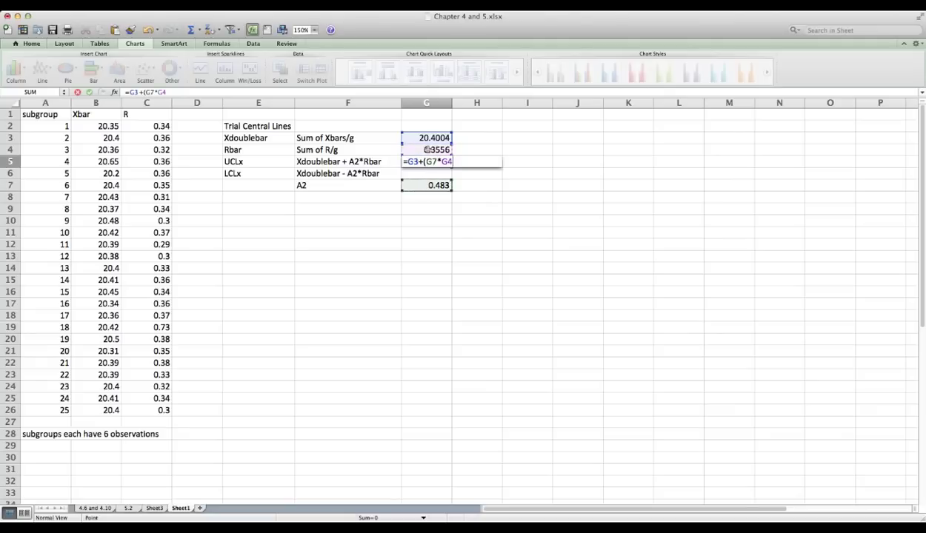
type(")")
key("Return")
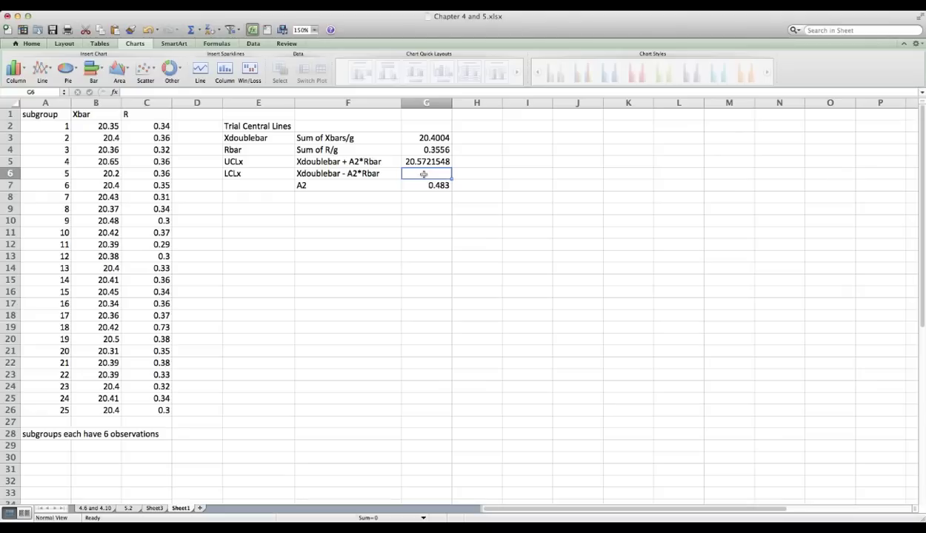
Step: Calculate the lower control limit LCLx in G6 with the formula =G3-(G7*G4)
type("=")
left_click(430, 140)
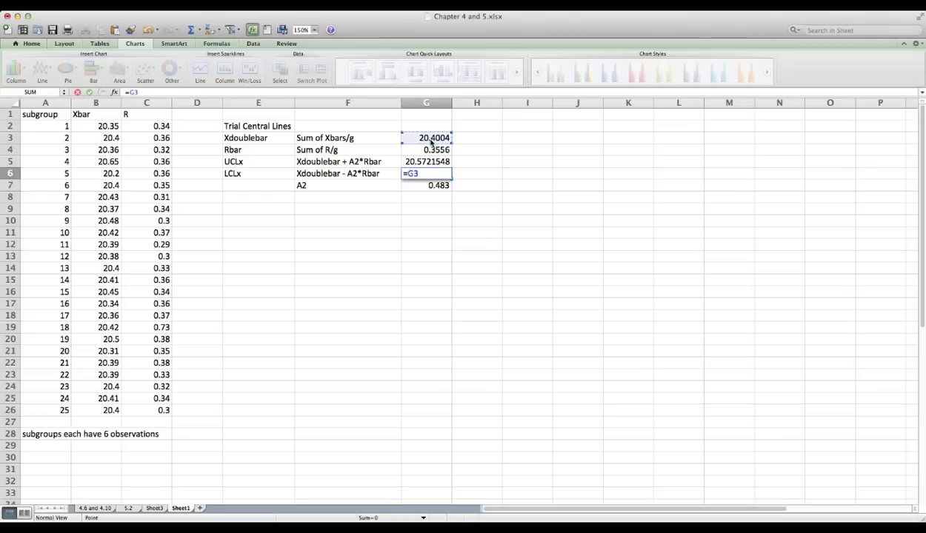
type("-(")
left_click(430, 185)
type("*")
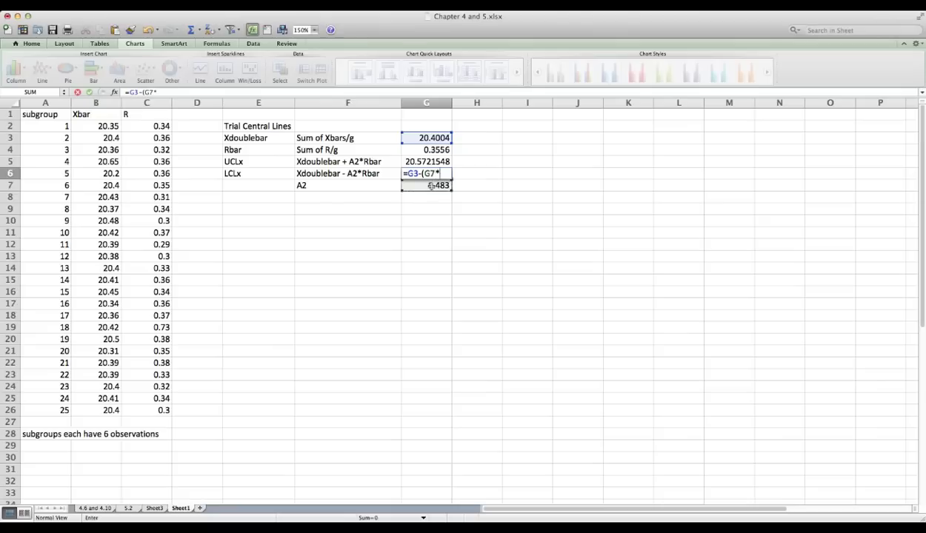
left_click(424, 151)
type(")")
key("Return")
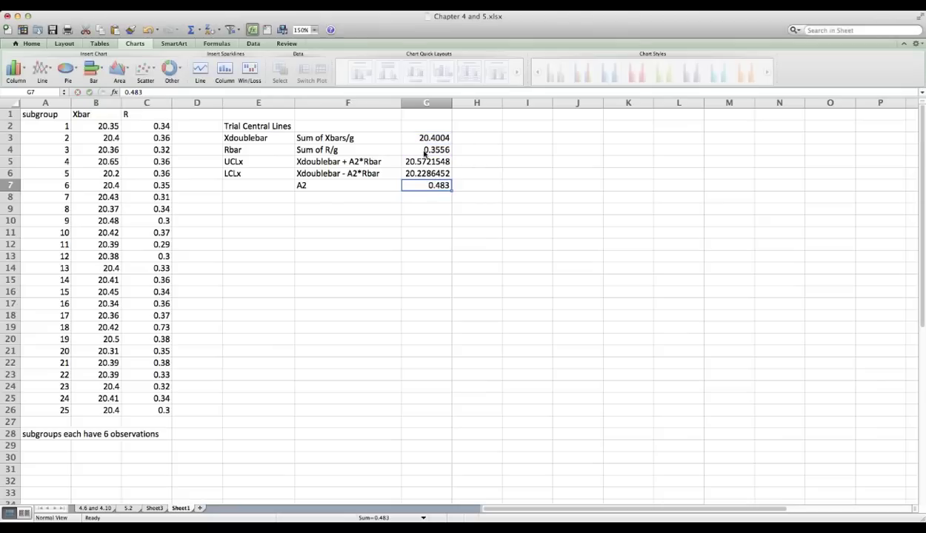
Step: Review the UCLx and LCLx results in G5 and G6 and the Rbar and UCLx labels in column E
left_click(419, 160)
left_click(428, 172)
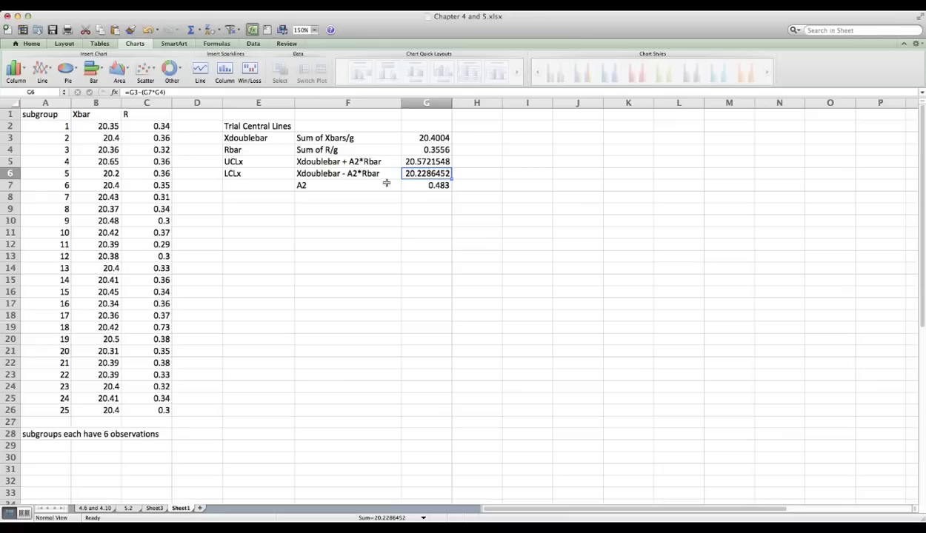
left_click(268, 148)
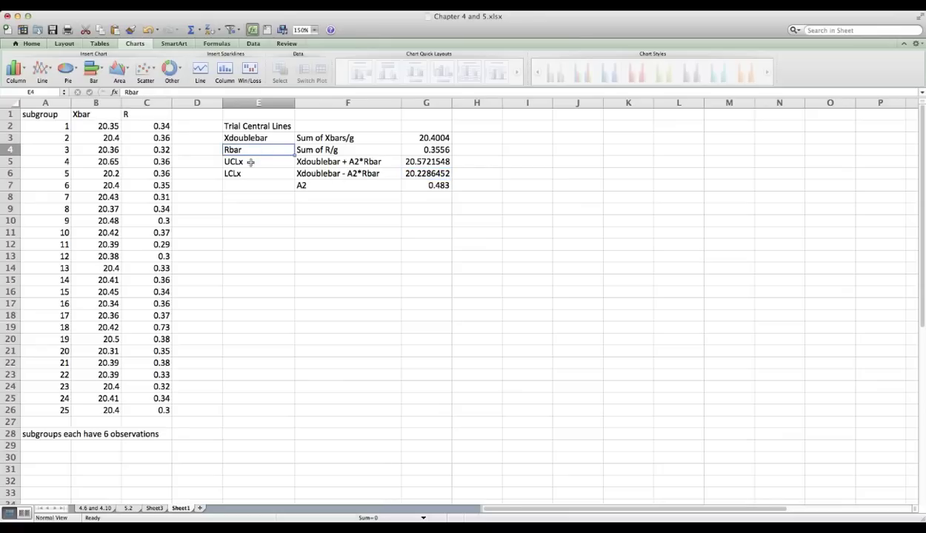
left_click(248, 162)
key("Down")
left_click(248, 162)
left_click(242, 148)
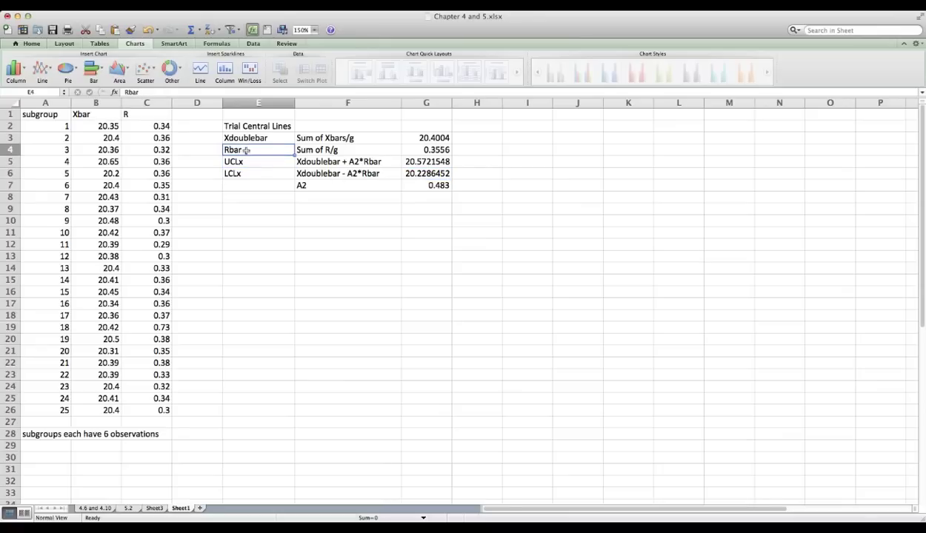
Step: Examine the UCLr and LCLr formula descriptions and the D4 and D3 factors against the subgroup size note in row 28
left_click(255, 199)
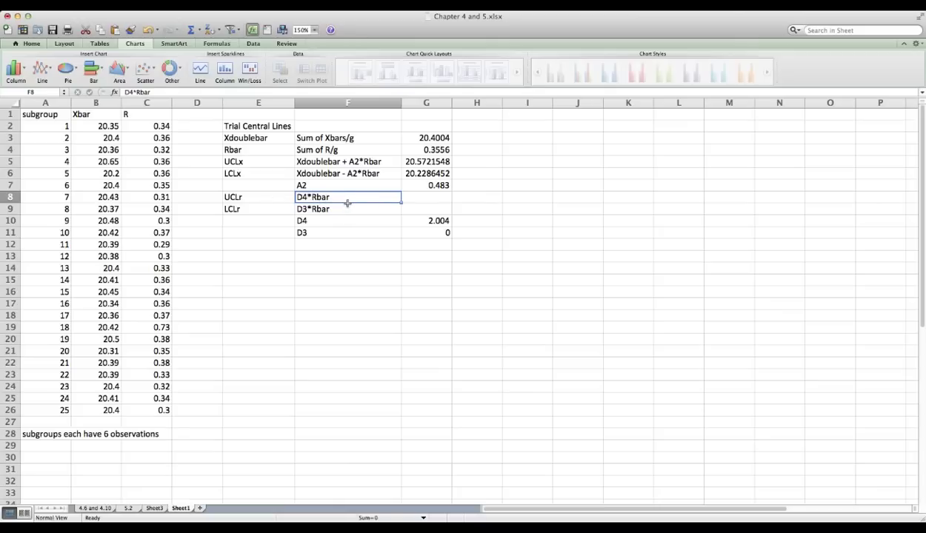
left_click(439, 221)
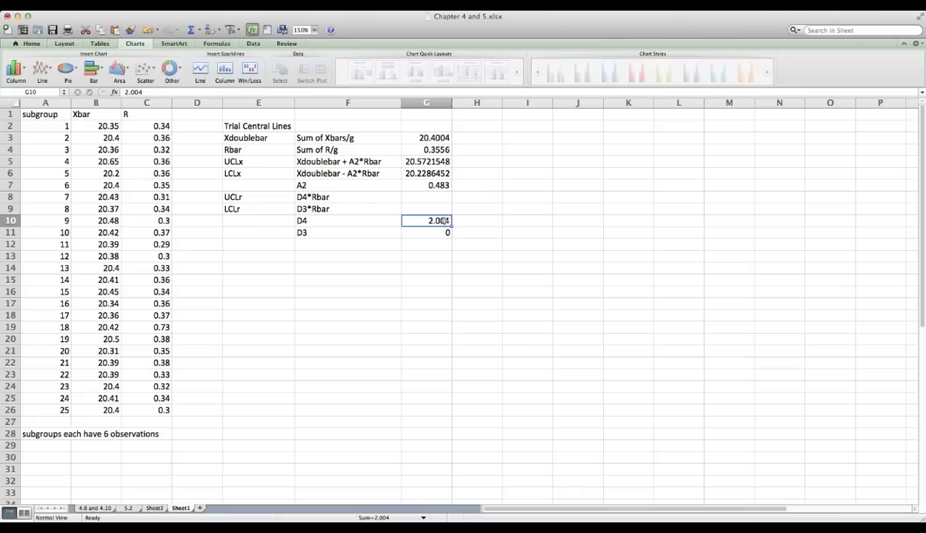
left_click(80, 436)
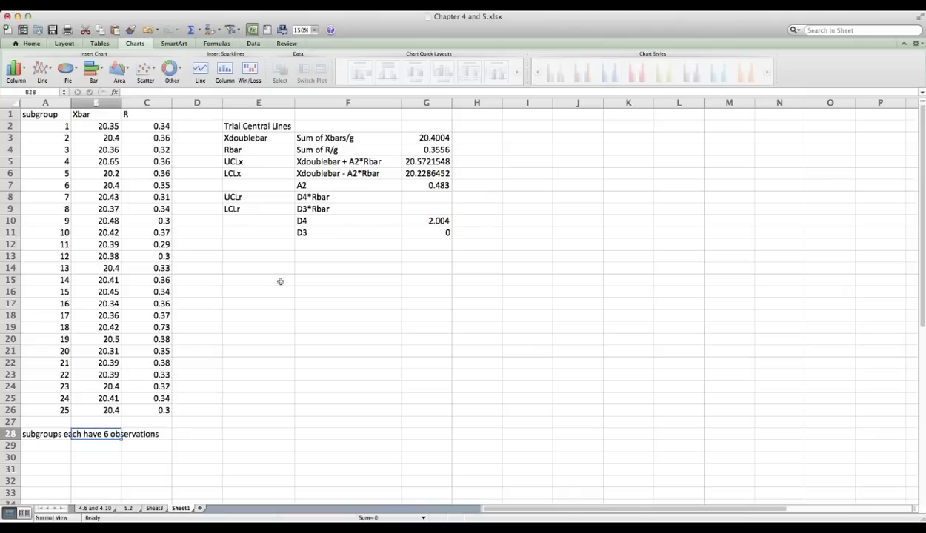
left_click(324, 212)
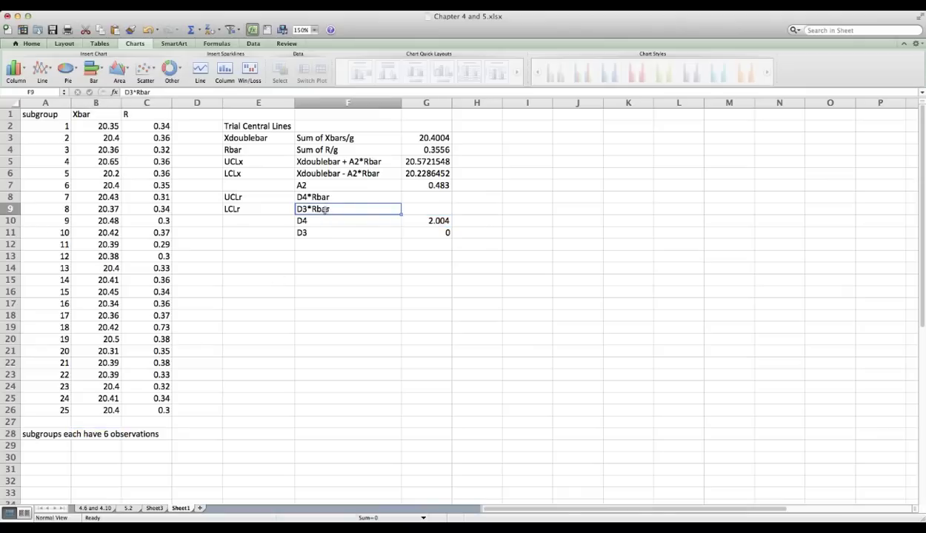
left_click(323, 232)
left_click(425, 232)
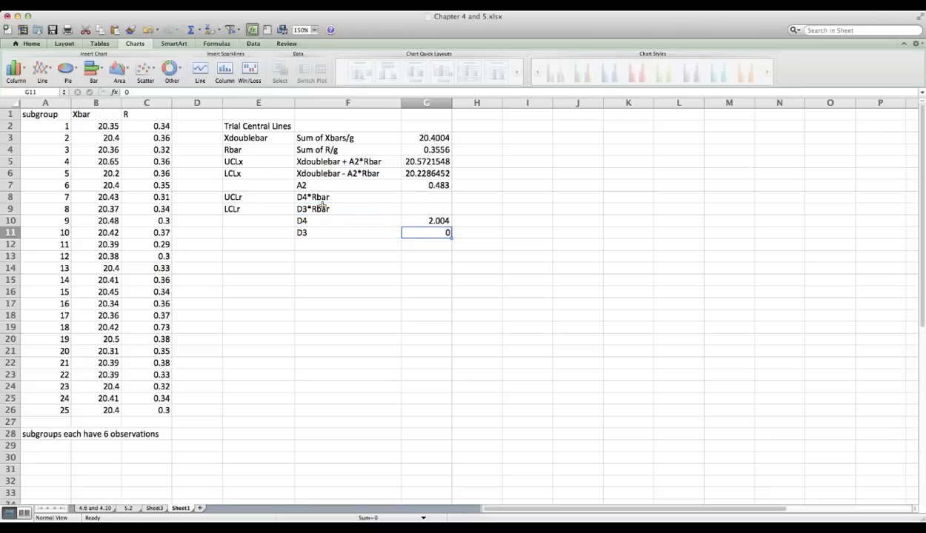
left_click(264, 196)
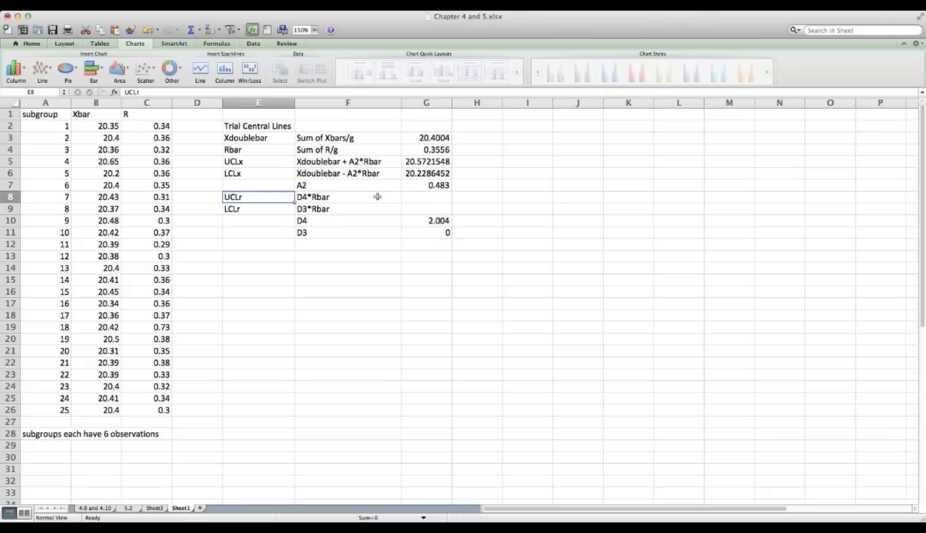
Step: Calculate the upper control limit UCLr in G8 with the formula =G4*G10
left_click(443, 196)
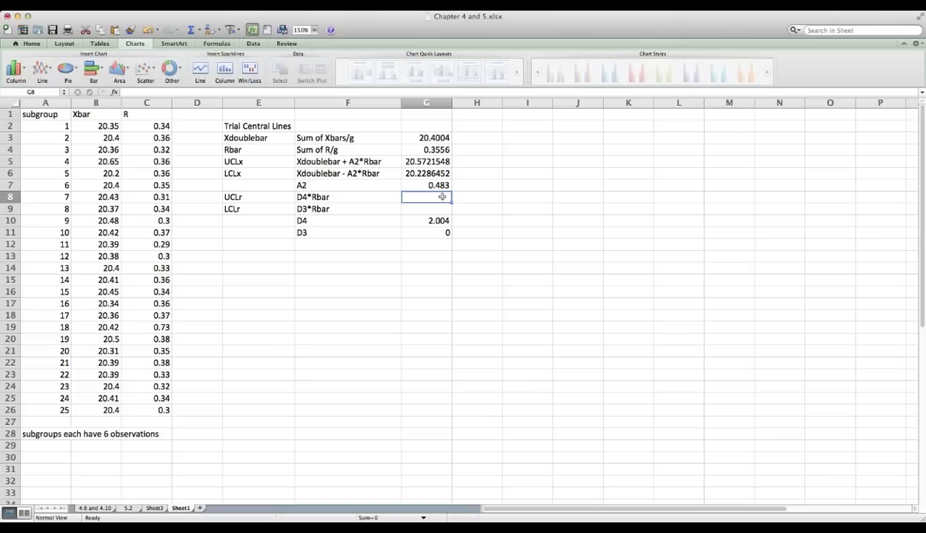
type("=*")
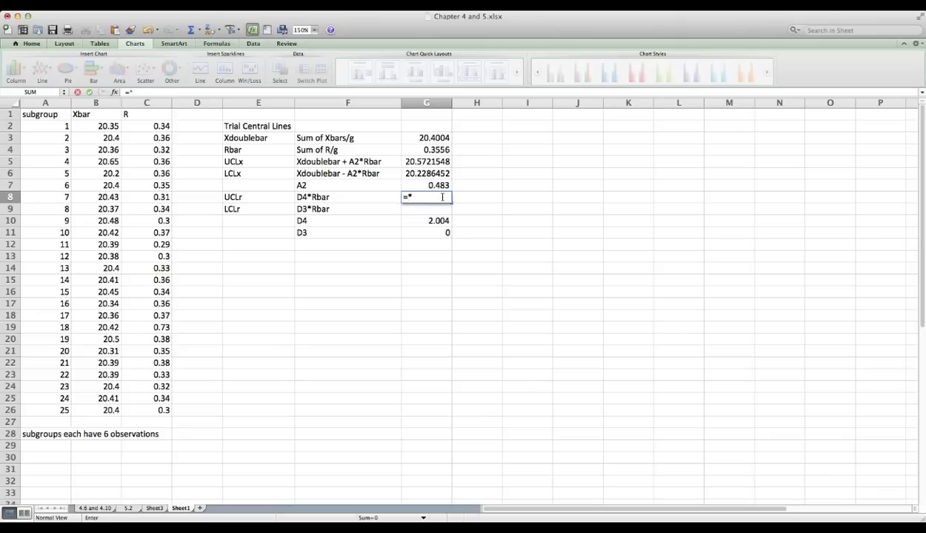
left_click(426, 149)
type("*")
left_click(437, 221)
key("Return")
key("Return")
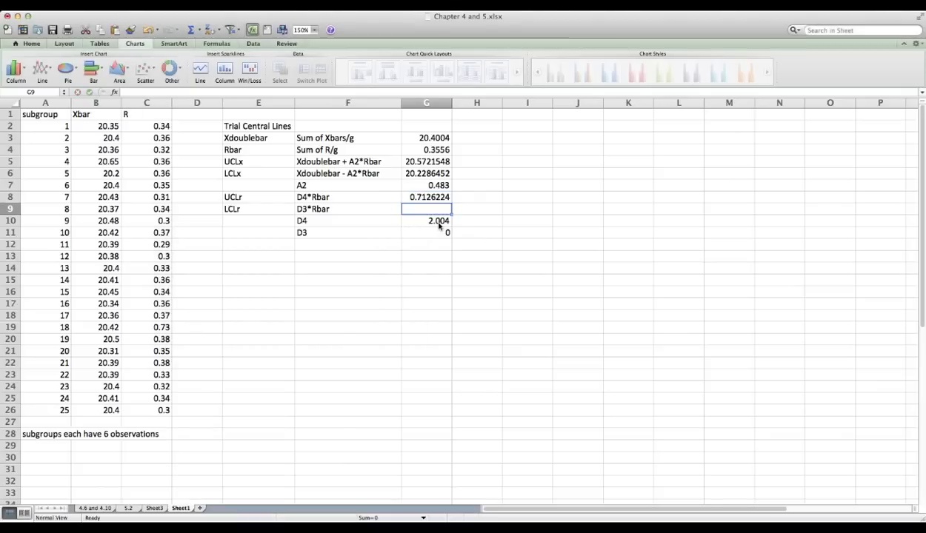
Step: Calculate the lower control limit LCLr in G9 with the formula =G11*G4
type("=")
left_click(437, 233)
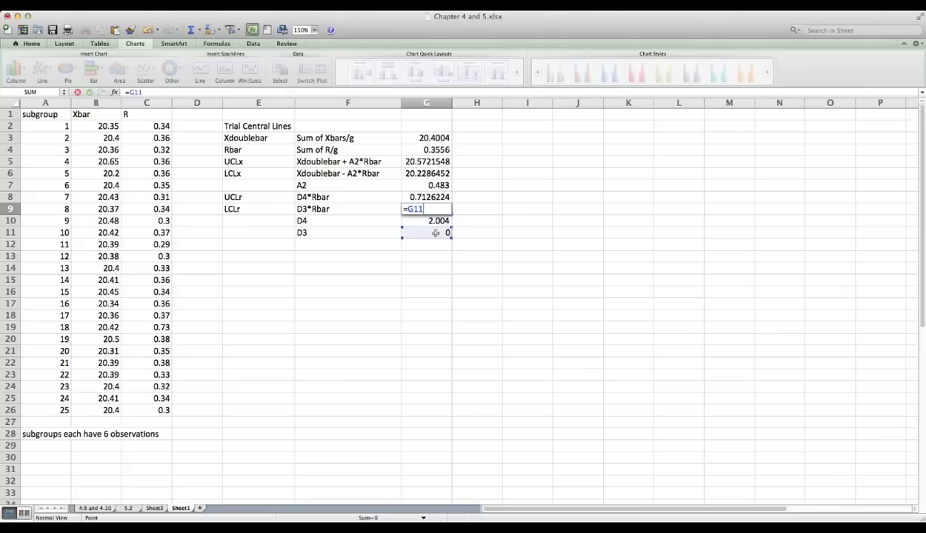
type("*")
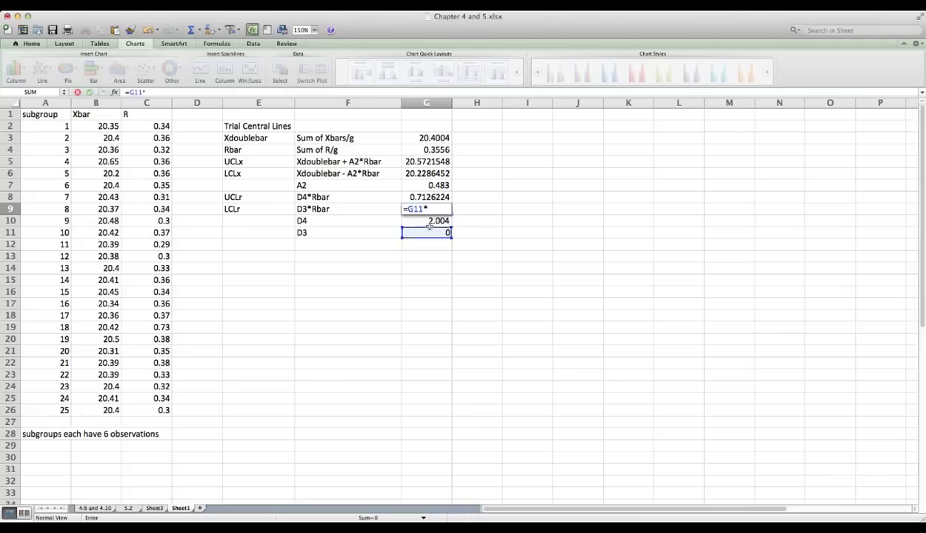
left_click(428, 150)
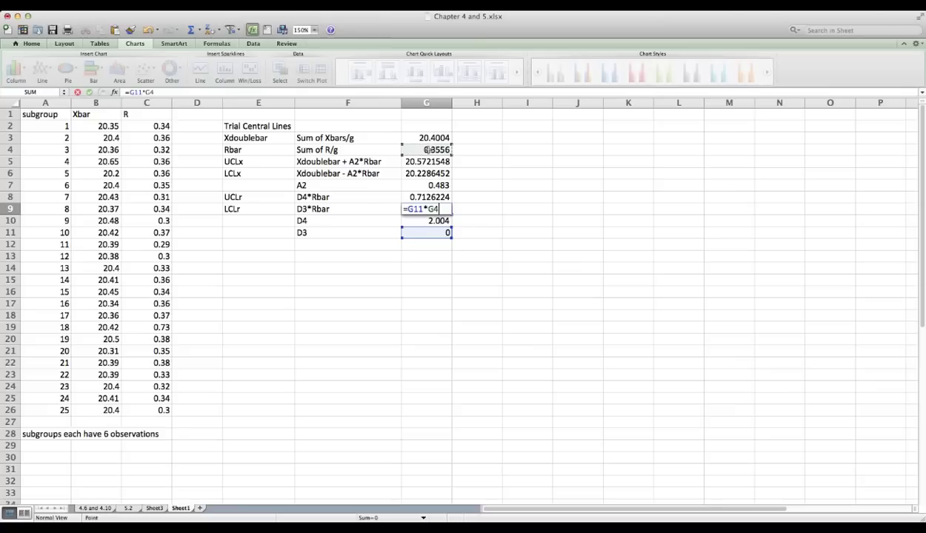
key("Return")
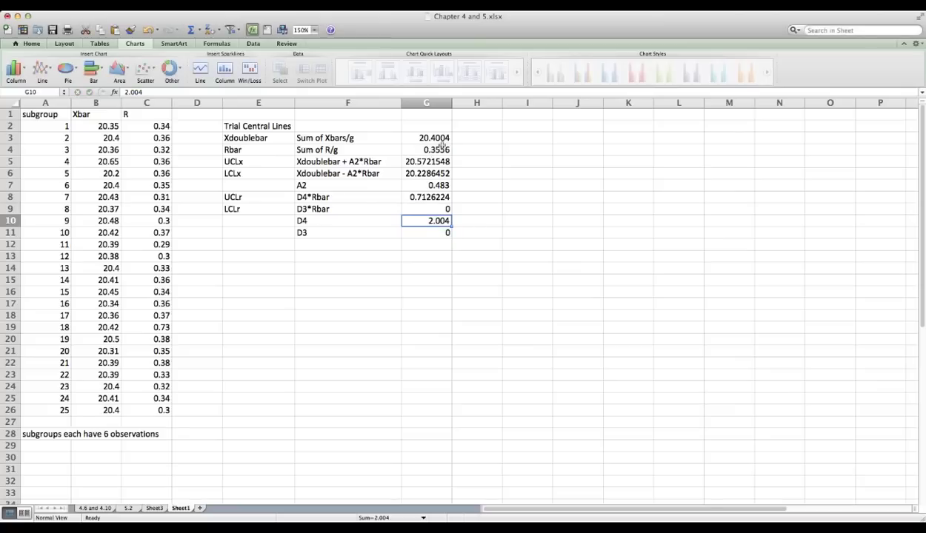
Step: Bold the central line and control limit results in G3:G6 and G8:G9, and insert two blank columns before column E
left_click_drag(432, 138, 421, 208)
key("super+b")
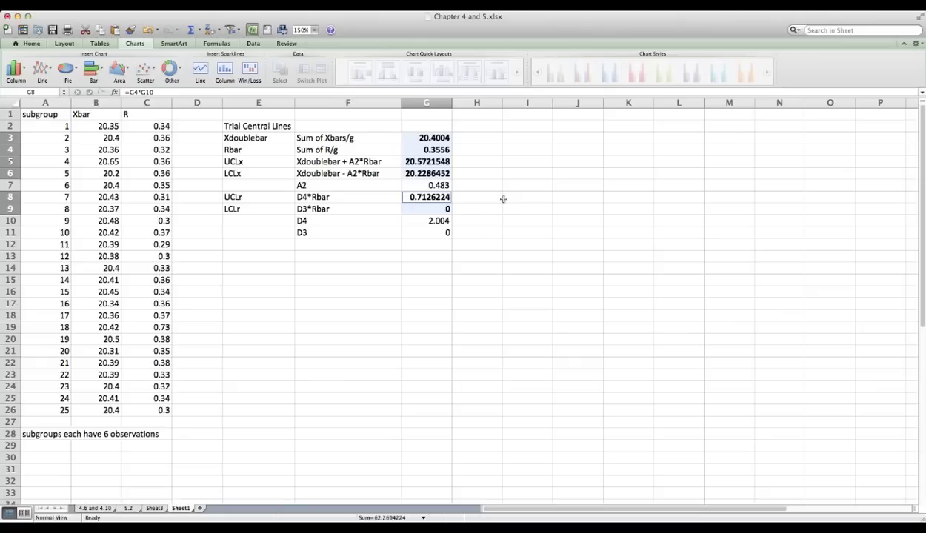
left_click(281, 160)
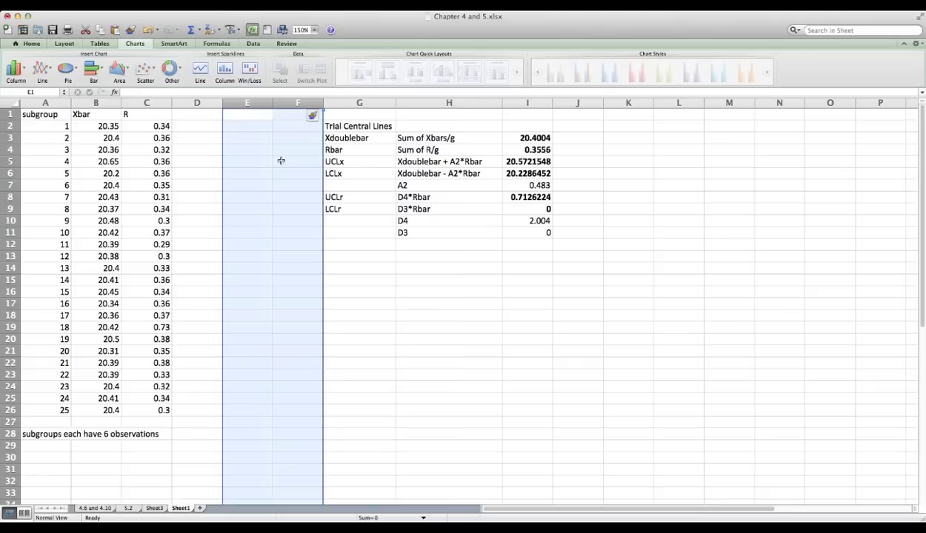
Step: Add the column headers Xdoublebar, UCLx and LCLx in D1, E1 and F1
left_click(213, 116)
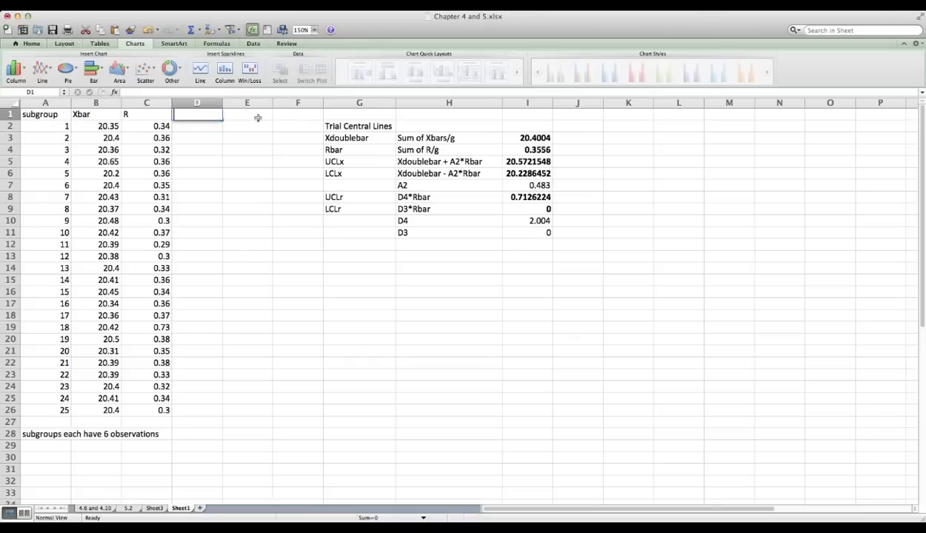
type("Xdouble")
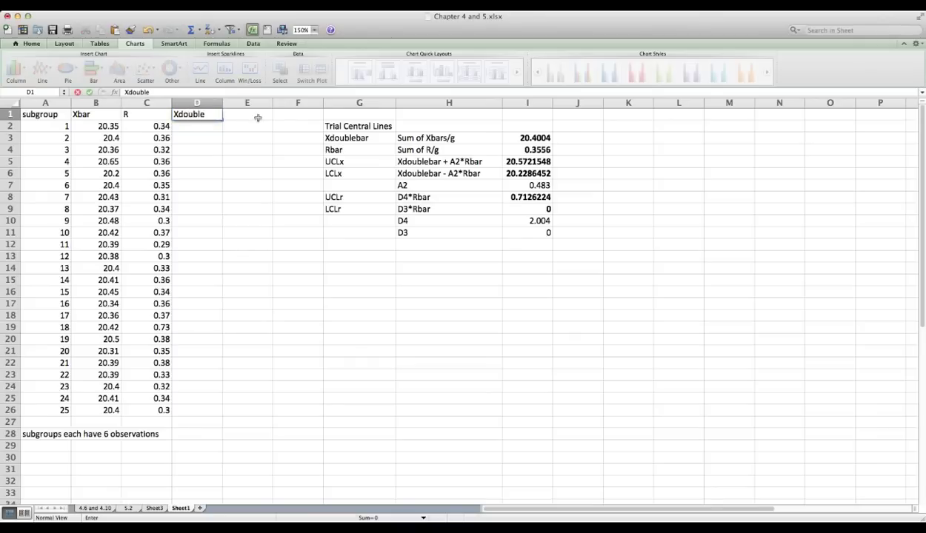
type("bar")
left_click(257, 118)
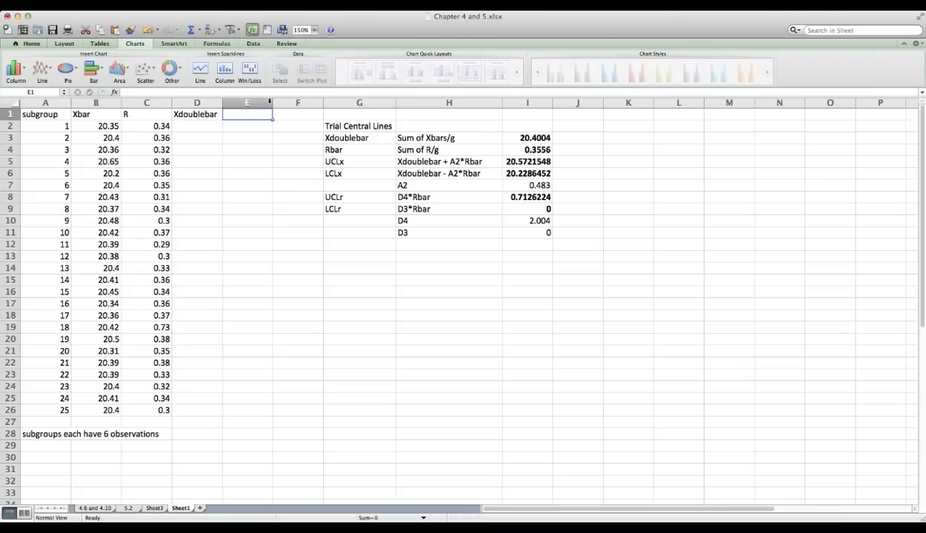
type("UCL")
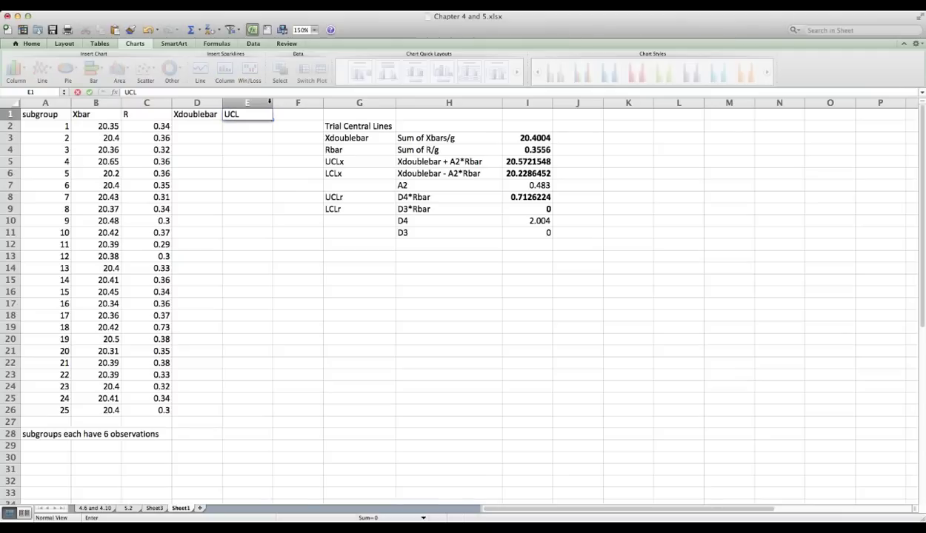
type("x")
key("Tab")
type("LC")
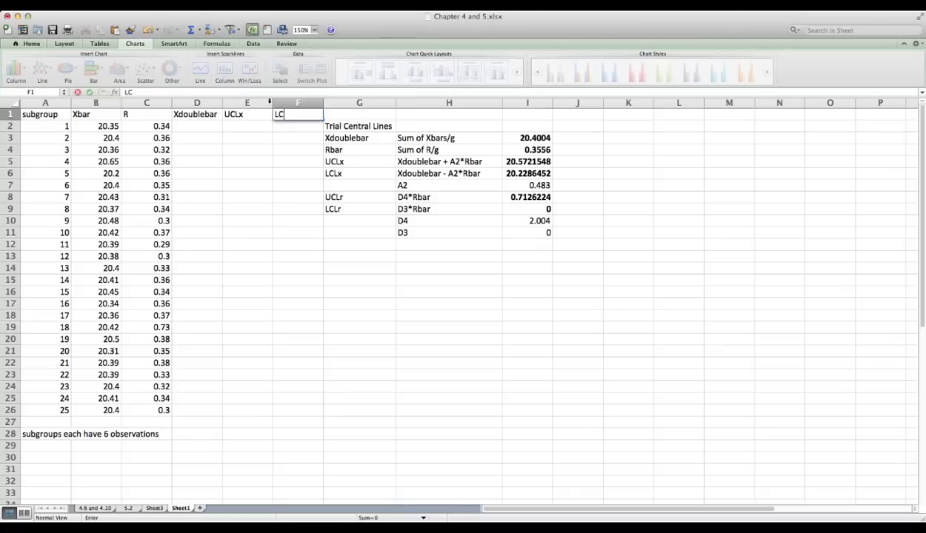
type("Lx")
key("Return")
Step: Link D2, E2 and F2 to the calculated Xdoublebar, UCLx and LCLx results with =I3, =I5 and =I6
type("=")
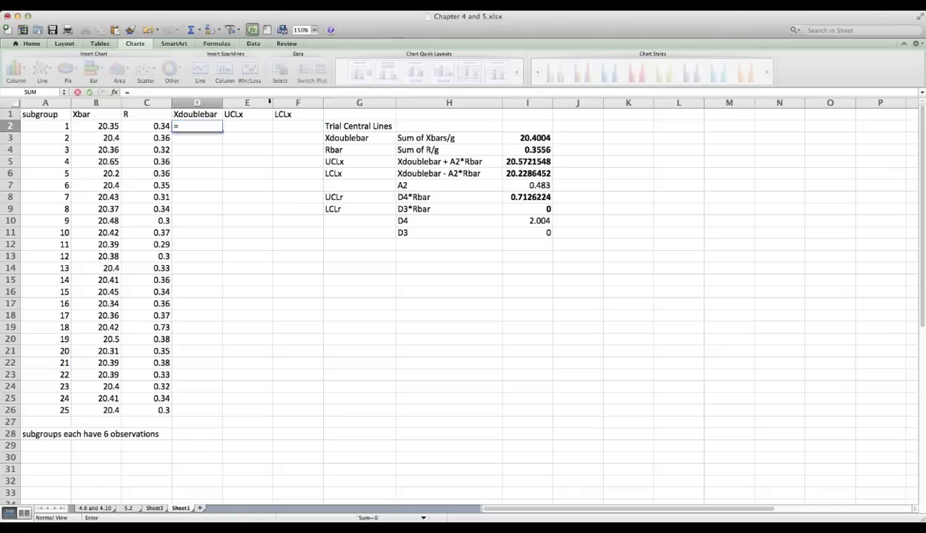
left_click(520, 139)
key("Return")
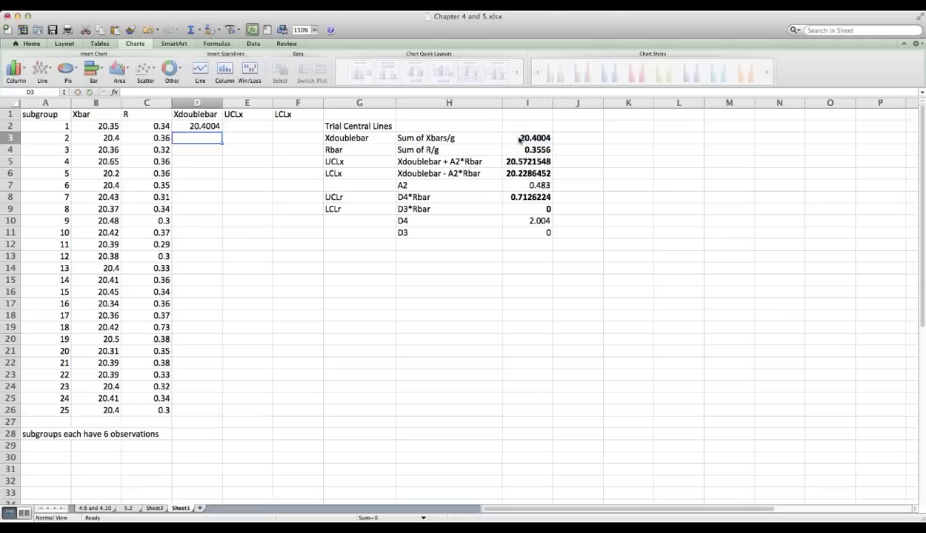
left_click(246, 126)
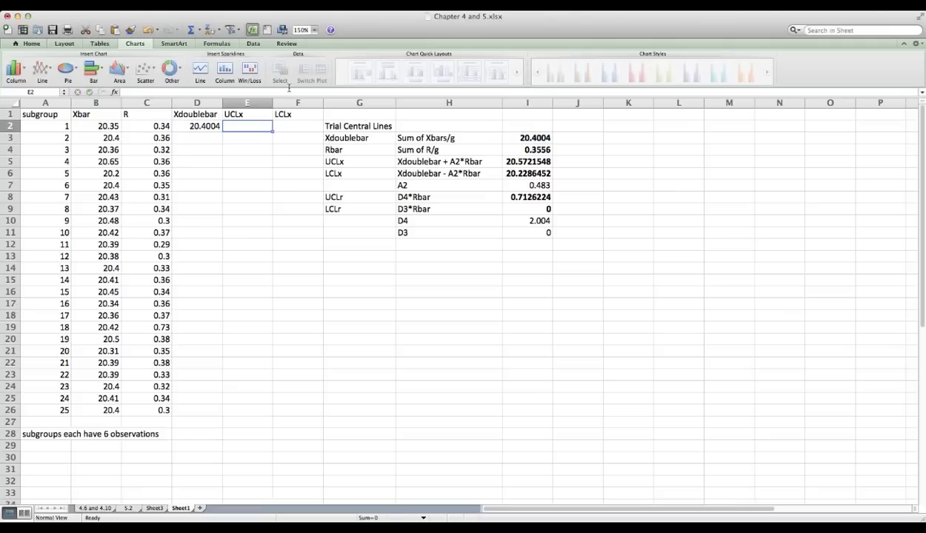
type("=")
left_click(518, 161)
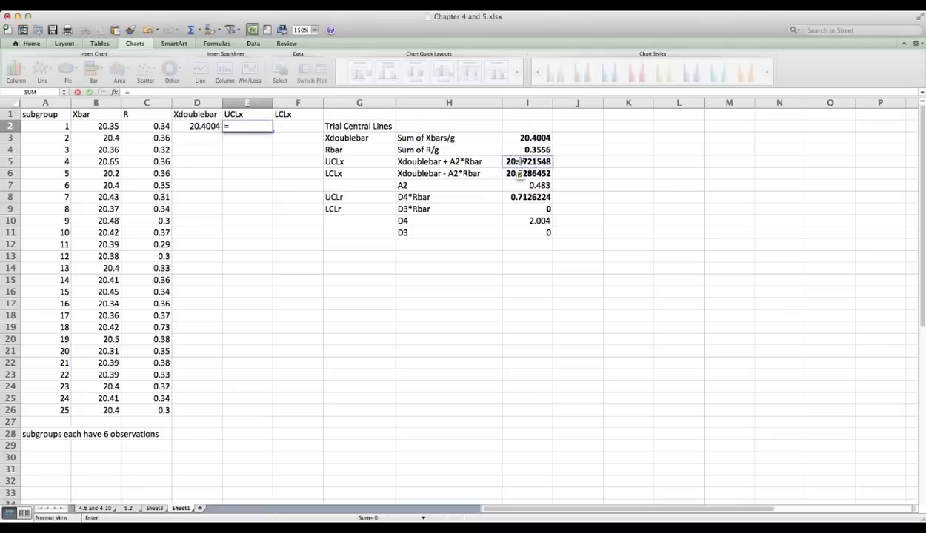
key("Return")
key("Up")
key("Right")
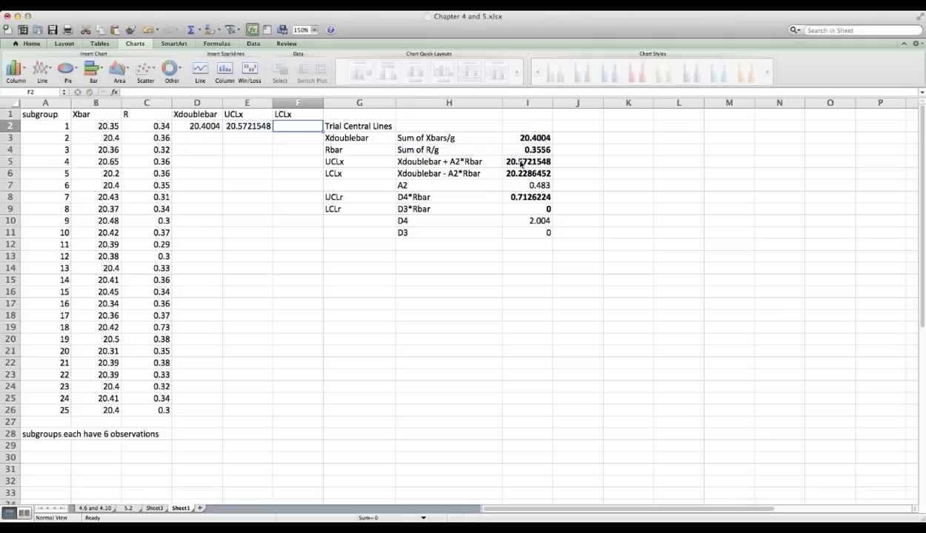
type("=")
left_click(539, 175)
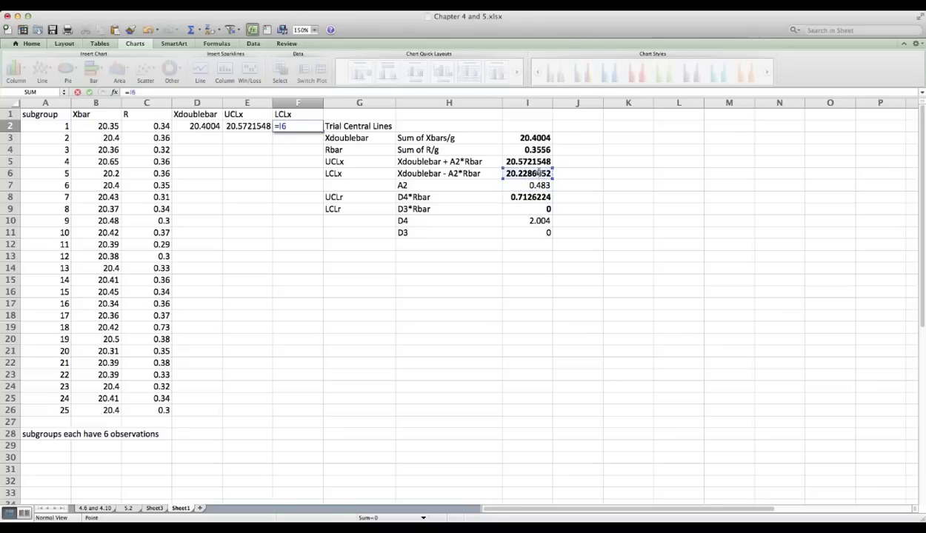
key("Return")
Step: Insert three blank columns before the Trial Central Lines table at column G
left_click_drag(360, 103, 504, 108)
right_click(503, 111)
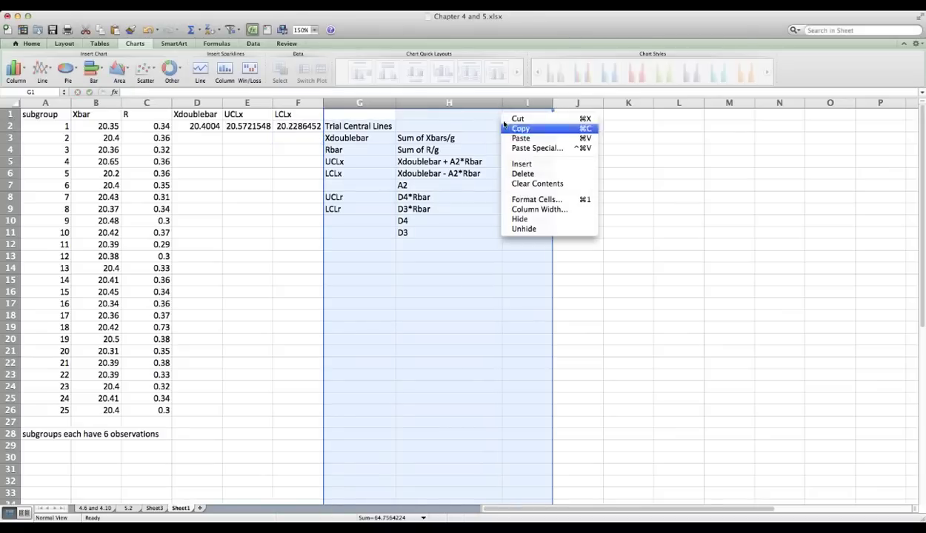
left_click(520, 164)
Step: Add the headers Rbar, UCLr and LCLr in G1:I1 and link the cells beneath them to the calculated results
left_click(360, 116)
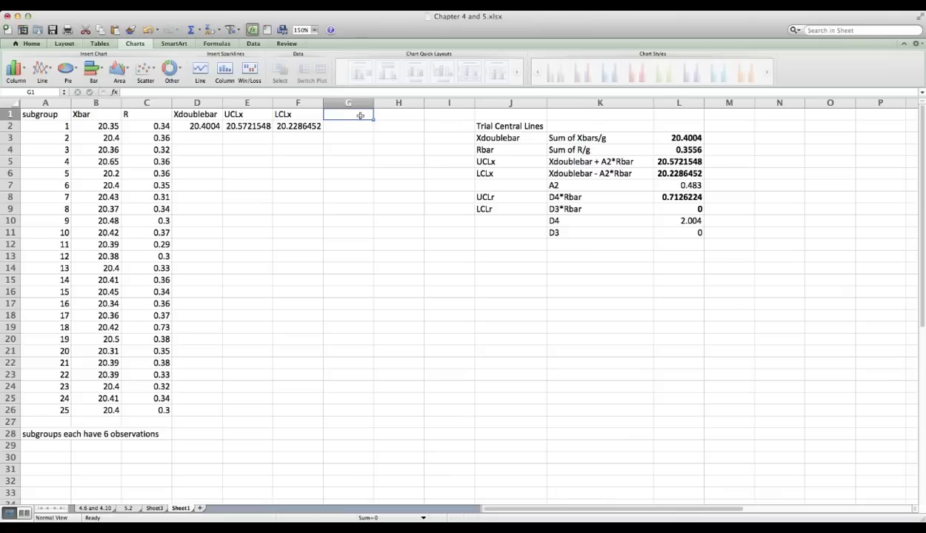
type("Rbar")
key("Tab")
type("UC")
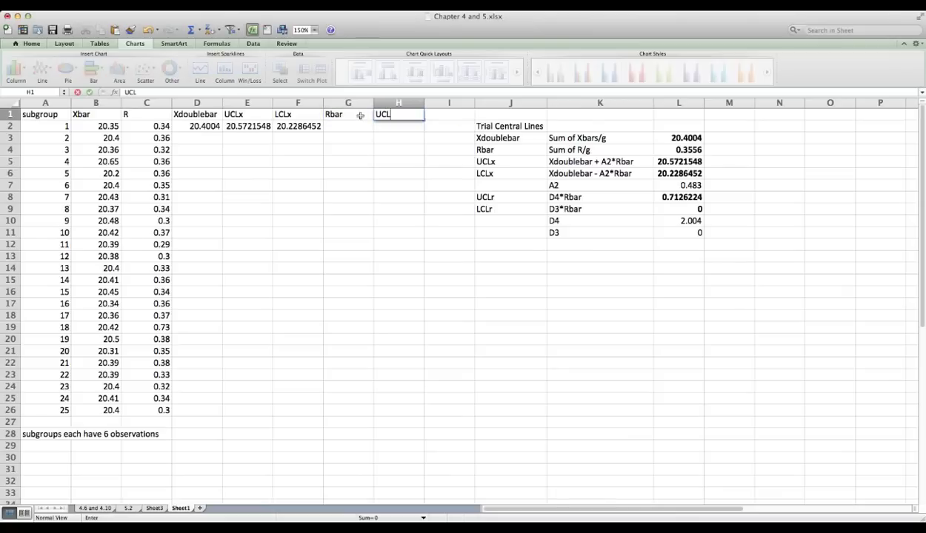
type("Lr")
key("Tab")
type("LCLr")
key("Return")
type("=")
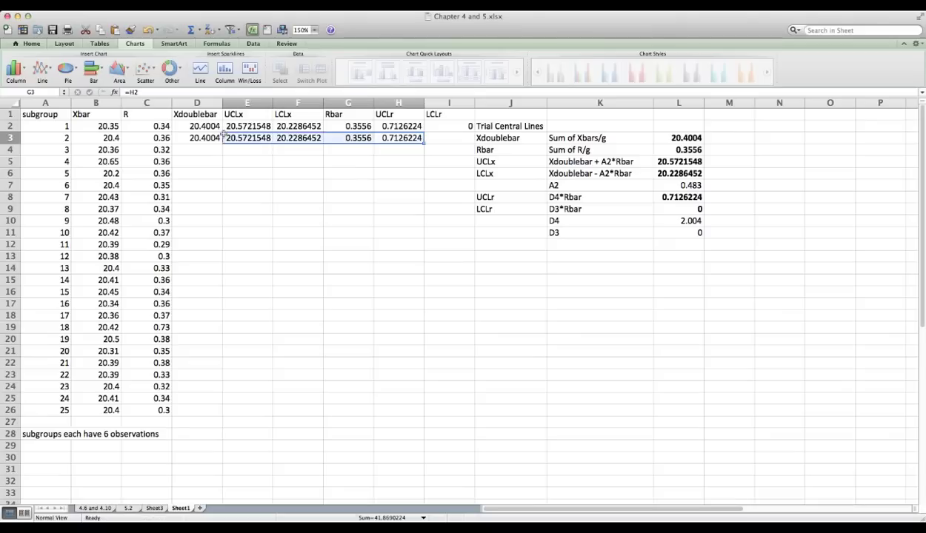
Step: Fill the central line and limit values in D3:H3 down through row 26
left_click_drag(248, 138, 206, 138)
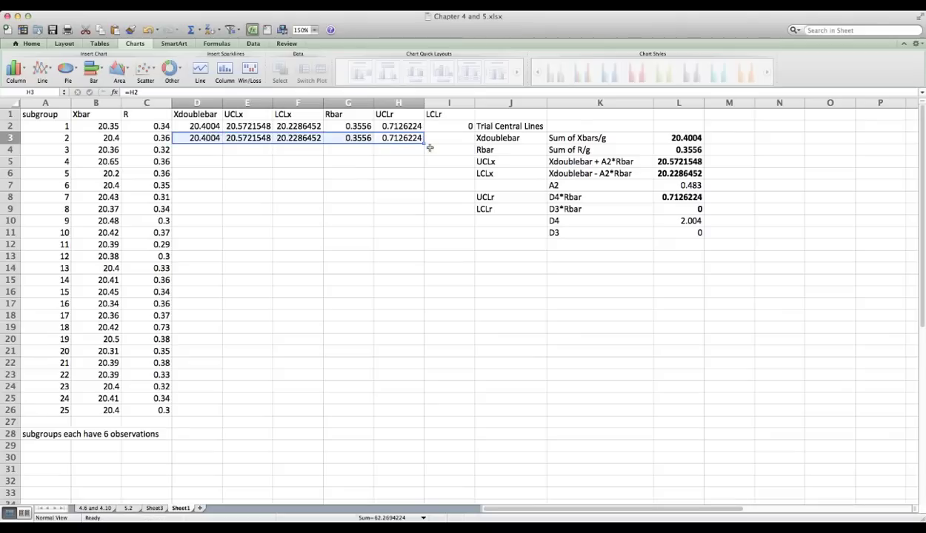
left_click_drag(423, 142, 397, 412)
left_click(442, 291)
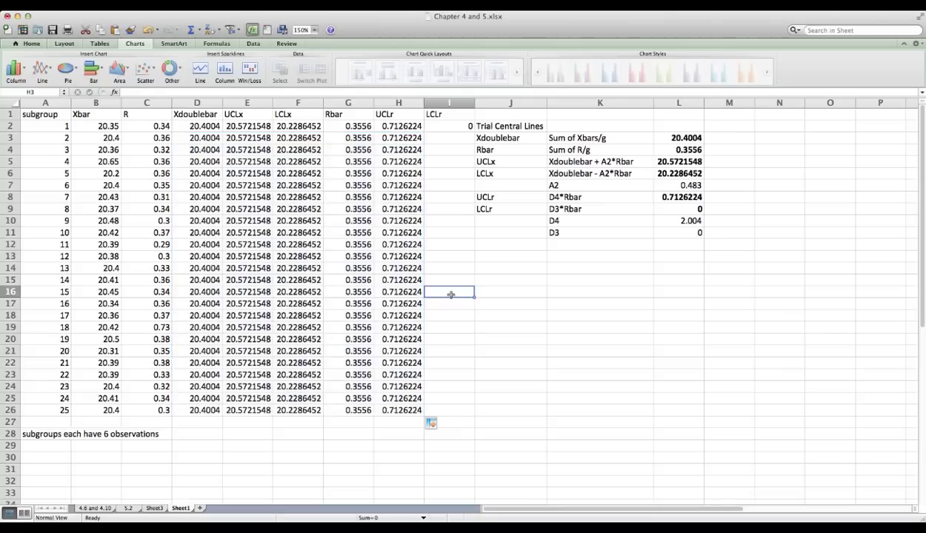
left_click(18, 71)
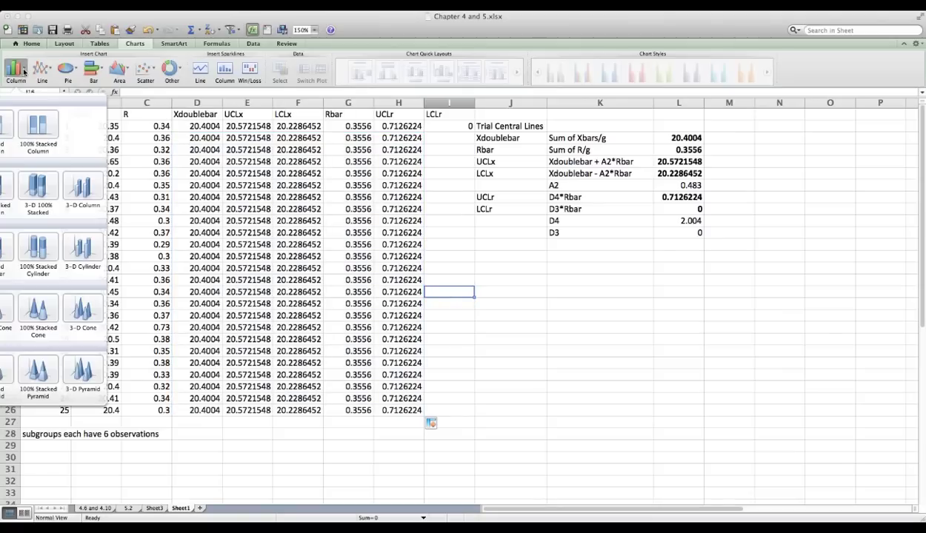
left_click(18, 71)
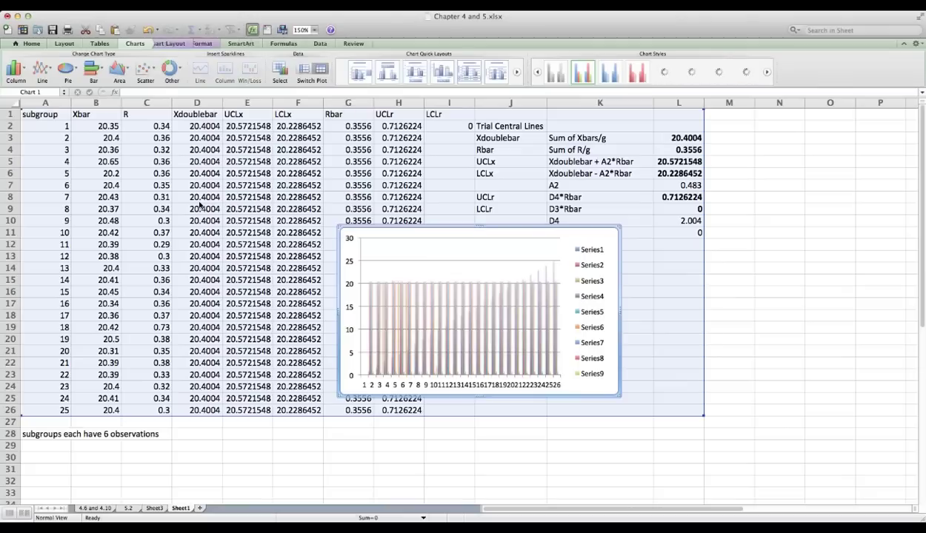
key("Delete")
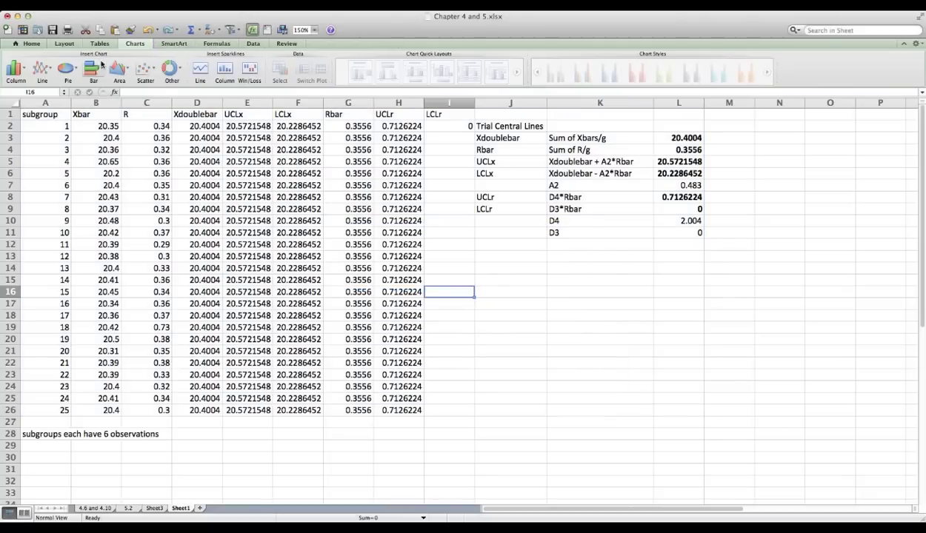
Step: Insert a marked line chart on the sheet and open its data source settings
left_click(46, 78)
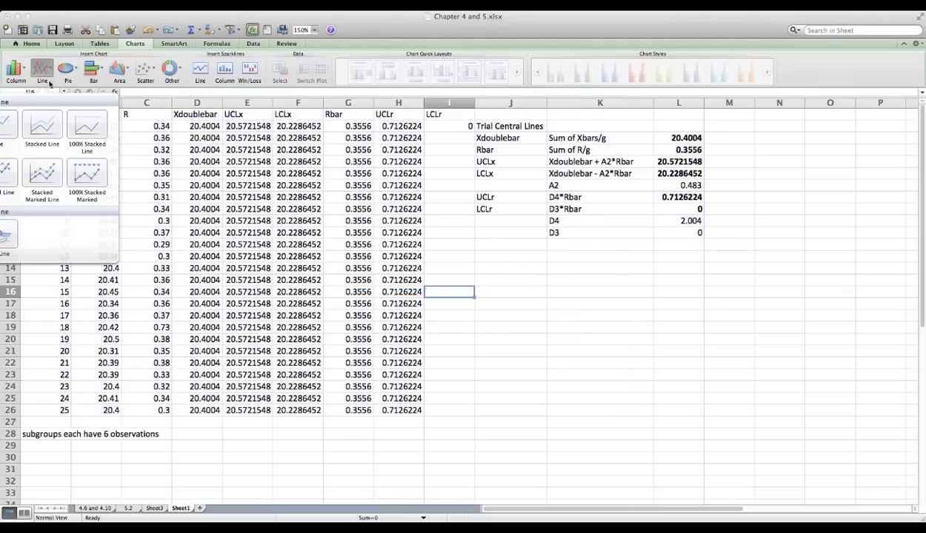
left_click(10, 175)
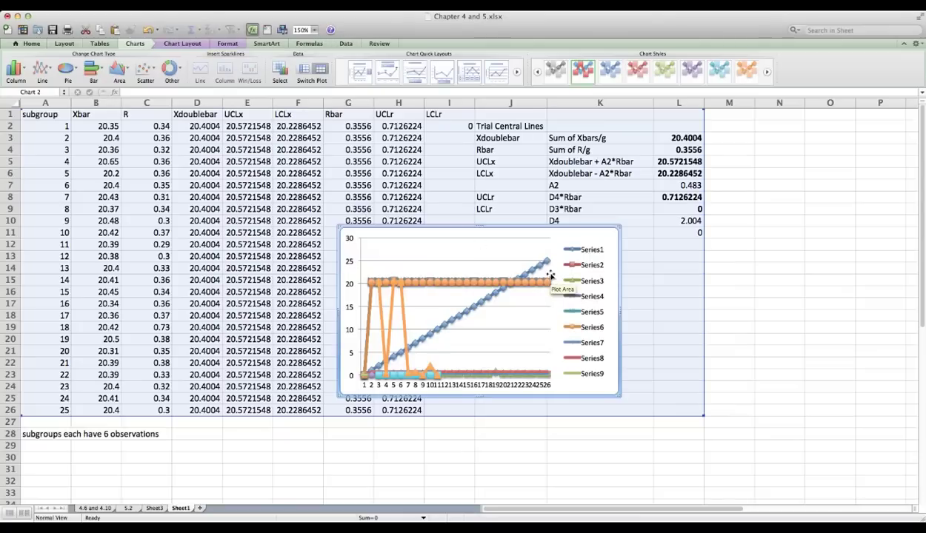
right_click(551, 273)
left_click(585, 314)
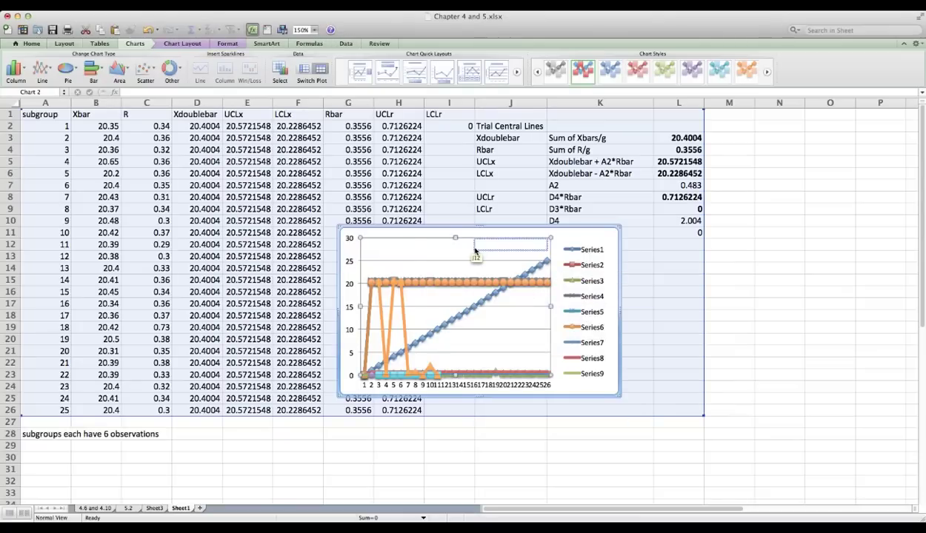
Step: Remove every automatically generated series from the line chart's data source
left_click(187, 291)
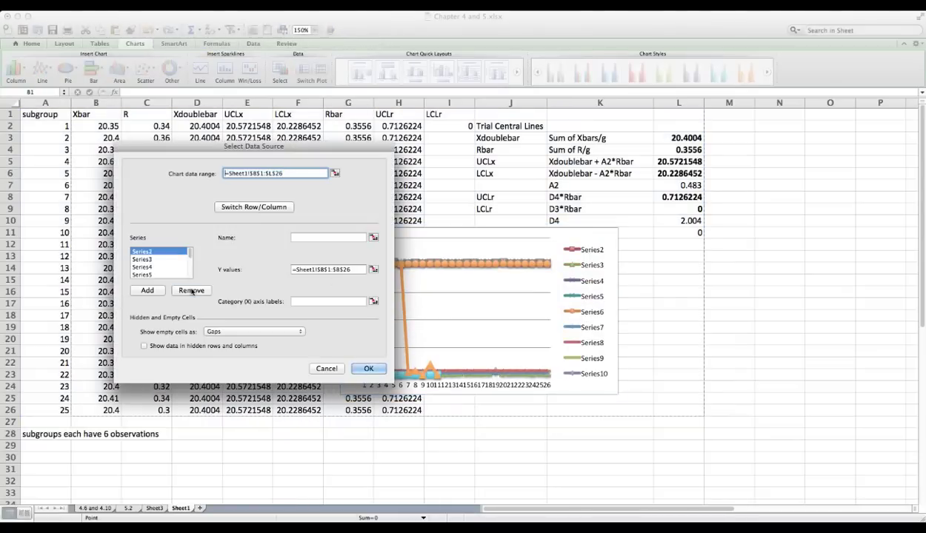
left_click(191, 290)
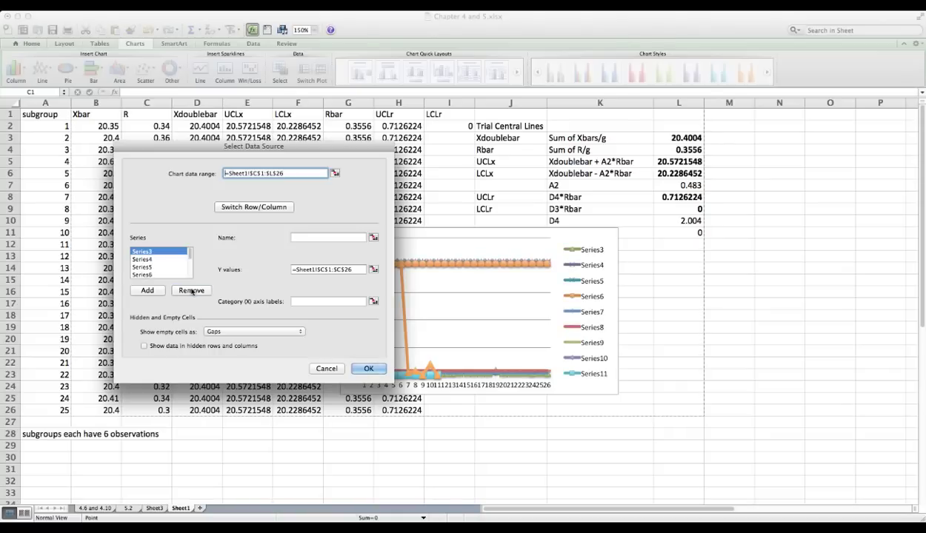
left_click(166, 268)
left_click(181, 292)
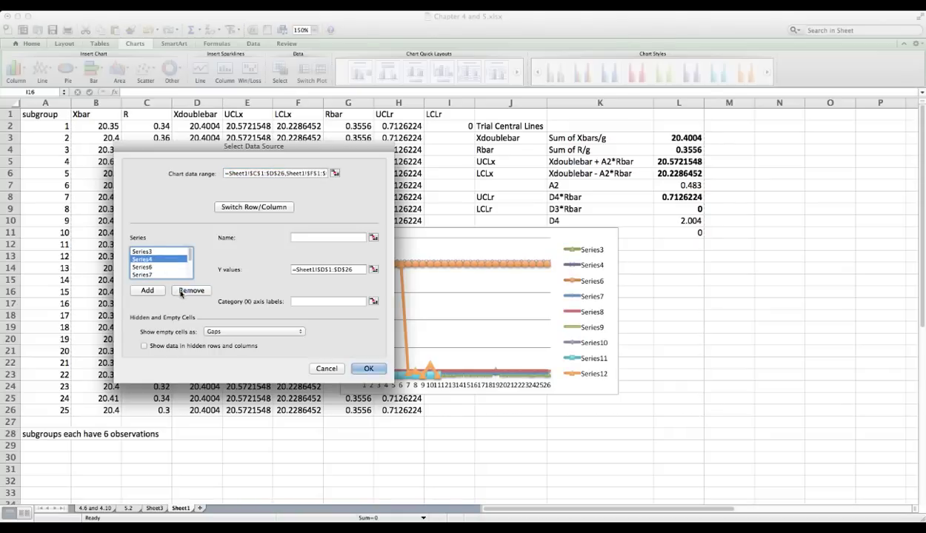
left_click(181, 292)
left_click(181, 292)
left_click(181, 291)
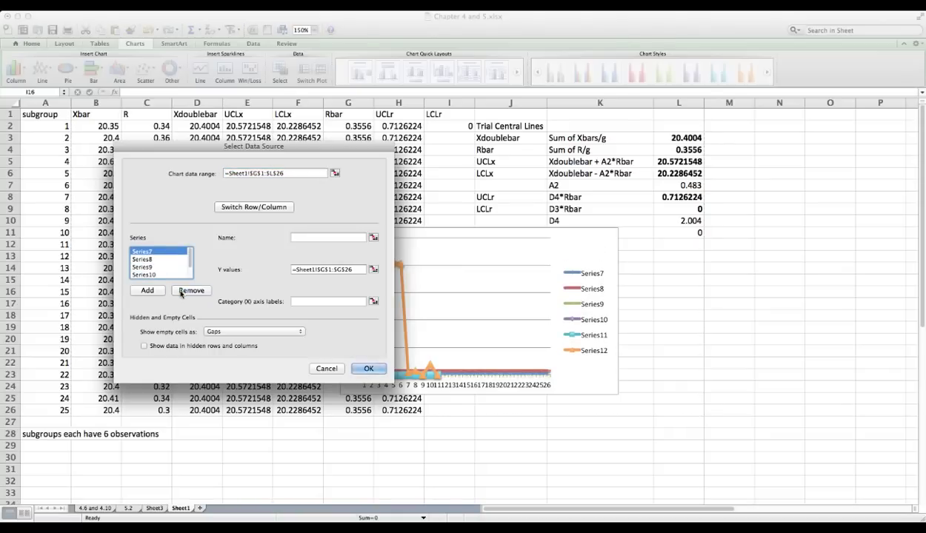
left_click(160, 275)
left_click(190, 291)
left_click(190, 291)
left_click(190, 290)
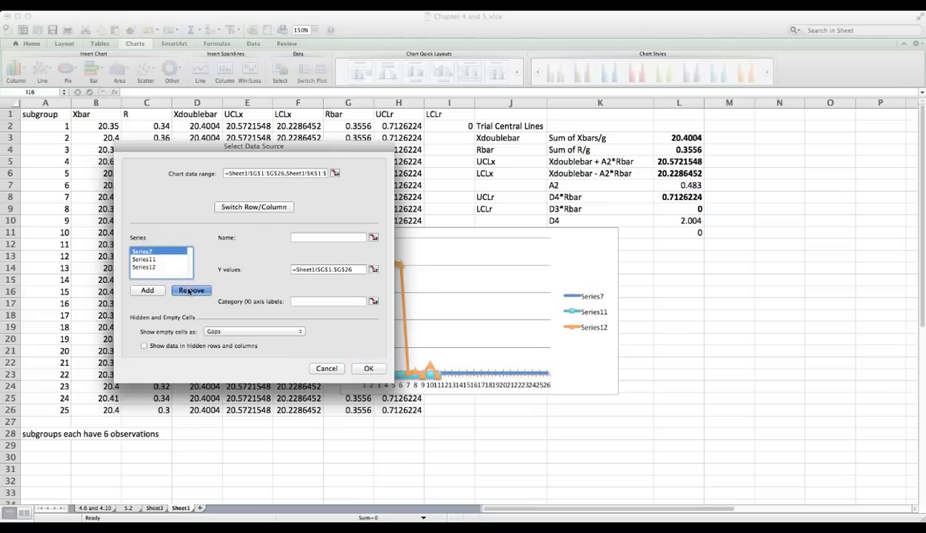
left_click(190, 291)
left_click(190, 290)
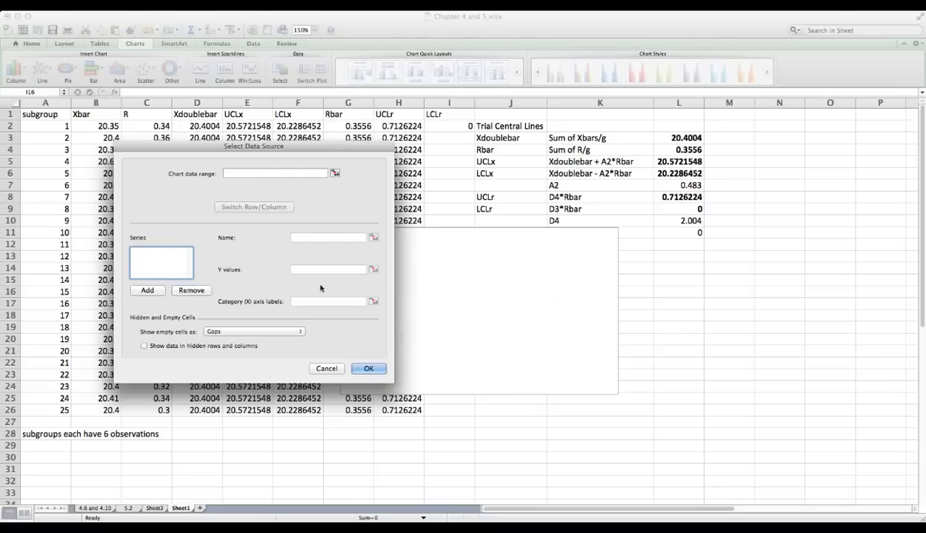
Step: Add a series named "actual data" with Y values from B2:B26 and category labels from A2:A26
left_click(148, 290)
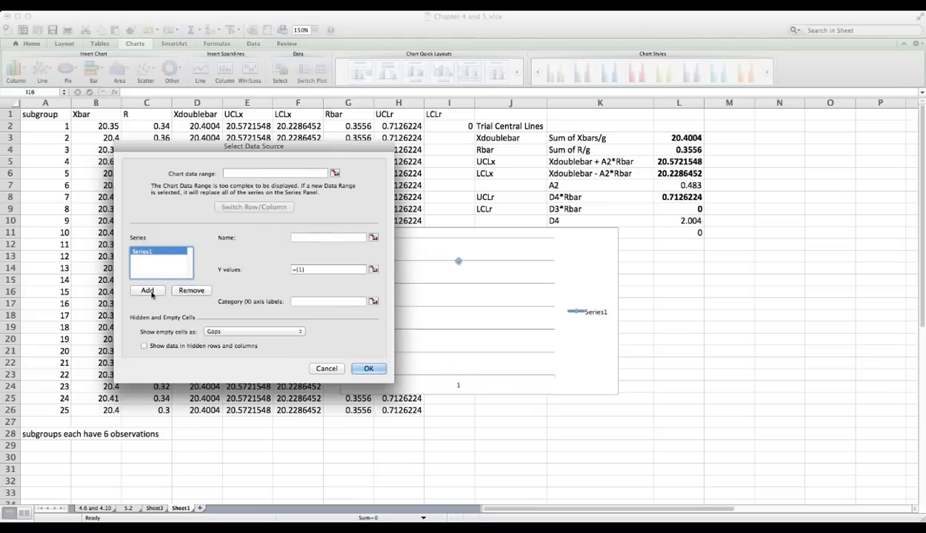
left_click(327, 237)
type("actual data")
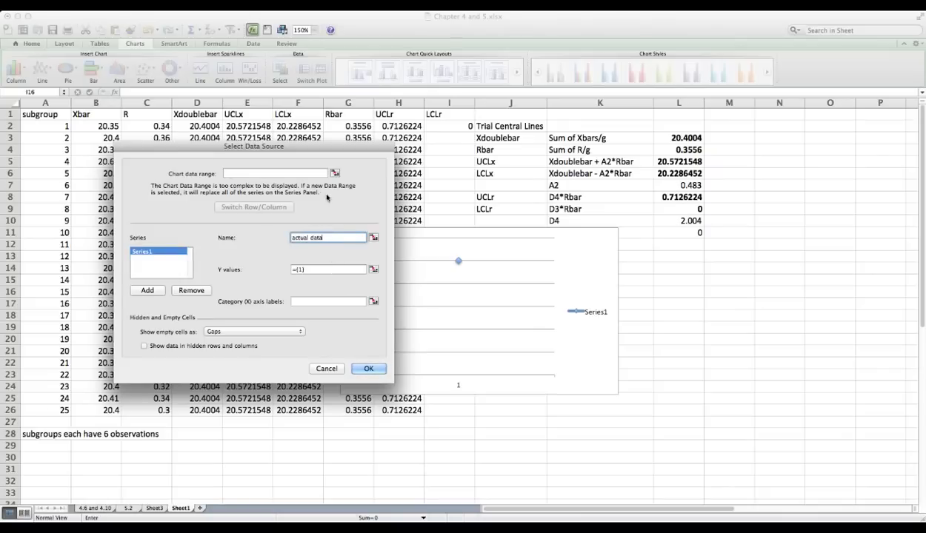
left_click(375, 271)
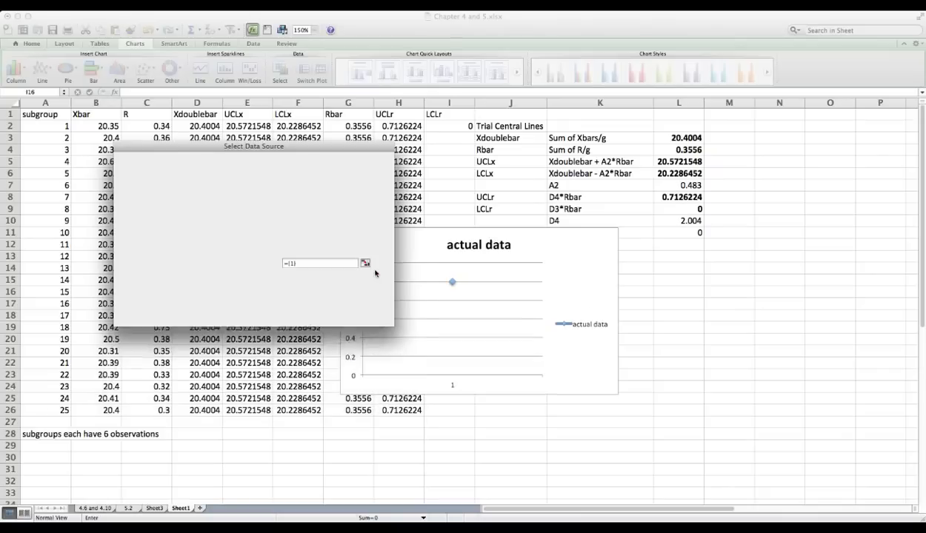
left_click_drag(94, 127, 106, 410)
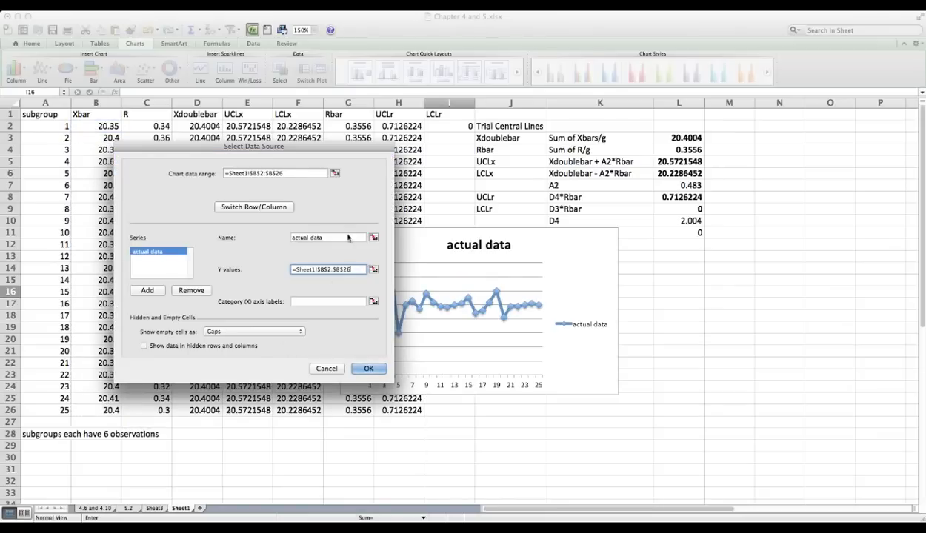
left_click(374, 302)
left_click_drag(45, 126, 52, 413)
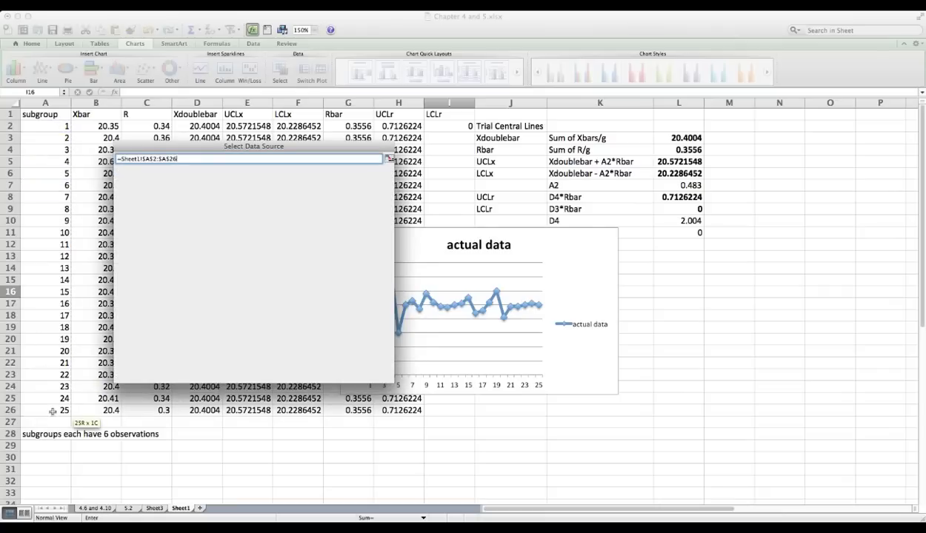
Step: Add a series named "Xdoublebar" with Y values from D2:D26 and category labels from A2:A26
left_click(147, 290)
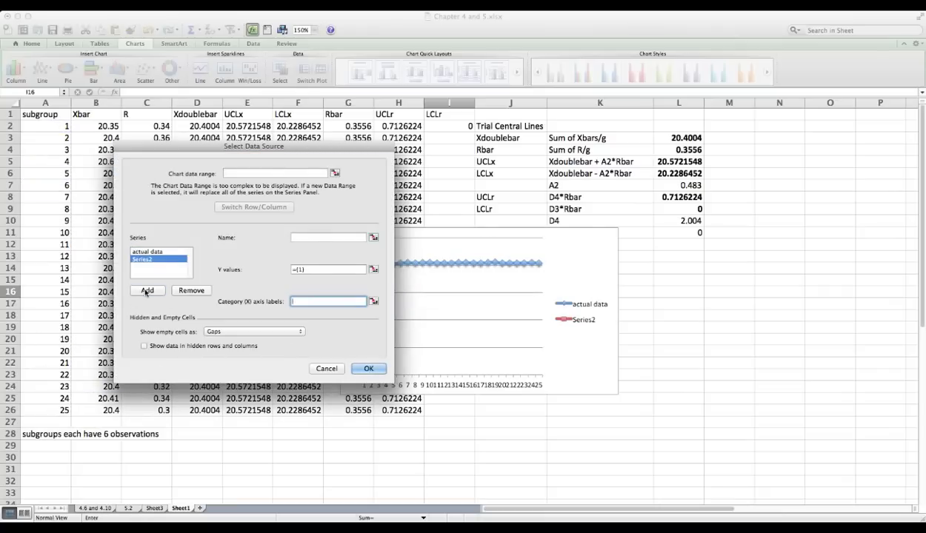
left_click(341, 238)
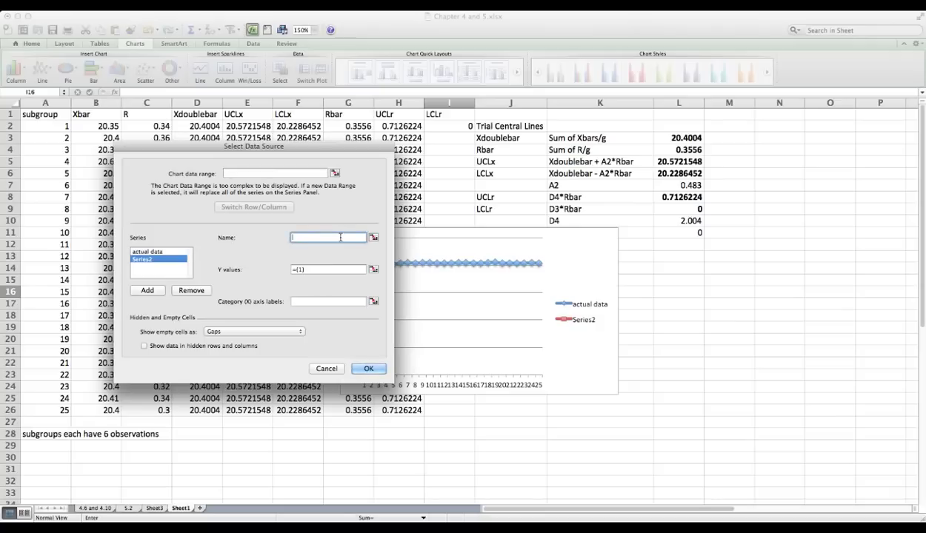
type("Xdoublebar")
left_click(373, 270)
left_click_drag(198, 129, 202, 412)
key("Return")
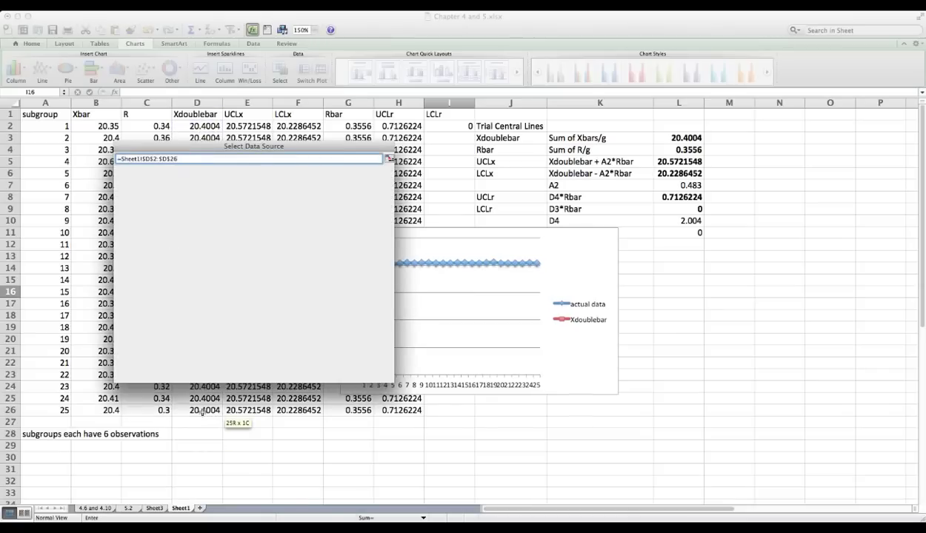
left_click(375, 303)
left_click_drag(44, 127, 54, 406)
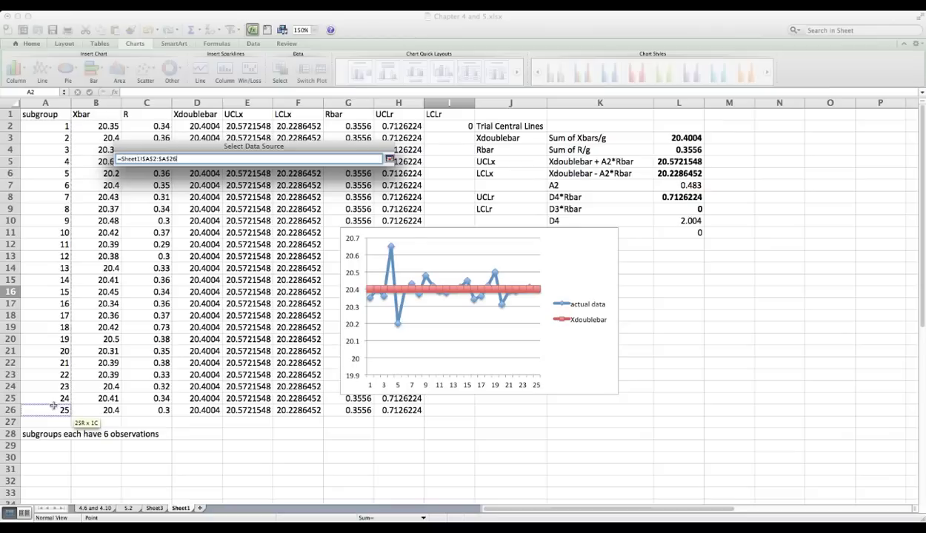
key("Return")
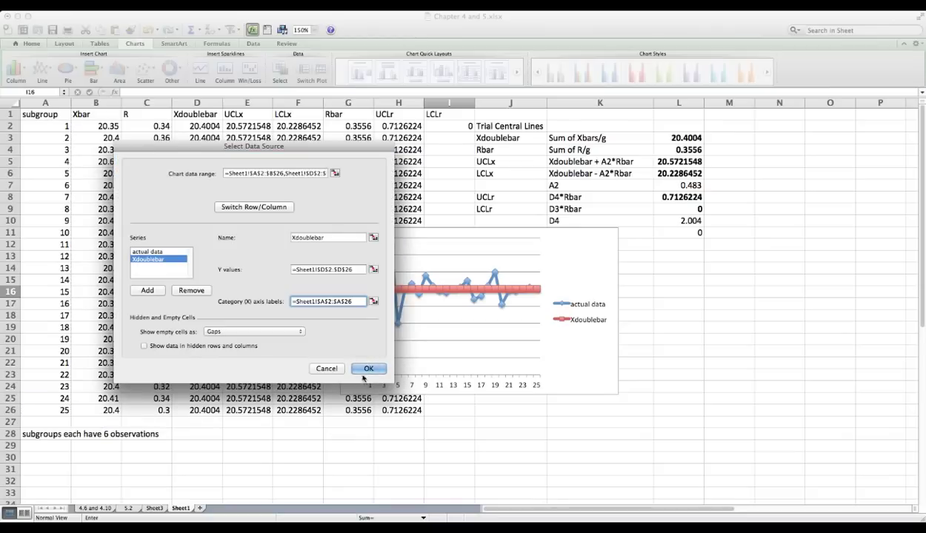
Step: Add UCL and LCL series to the line chart and accept the data source changes
left_click(148, 290)
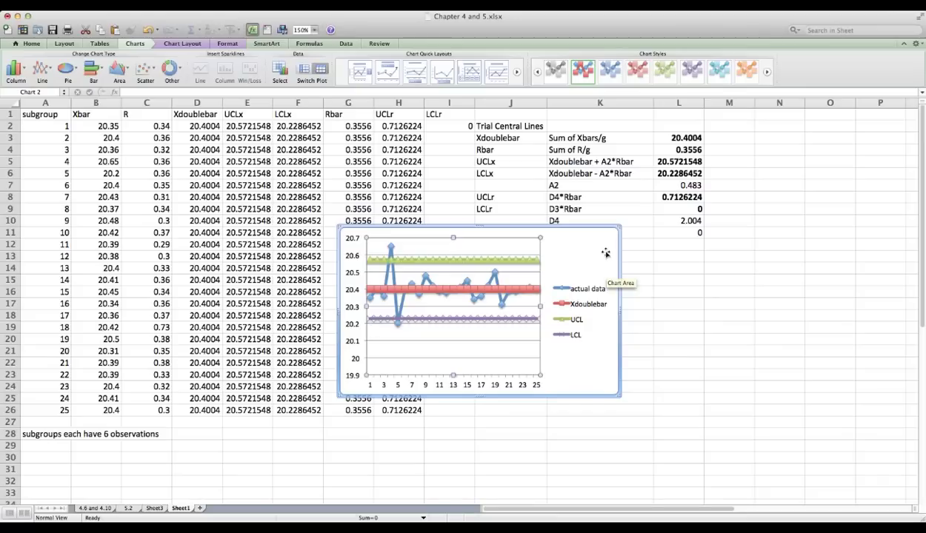
left_click(609, 259)
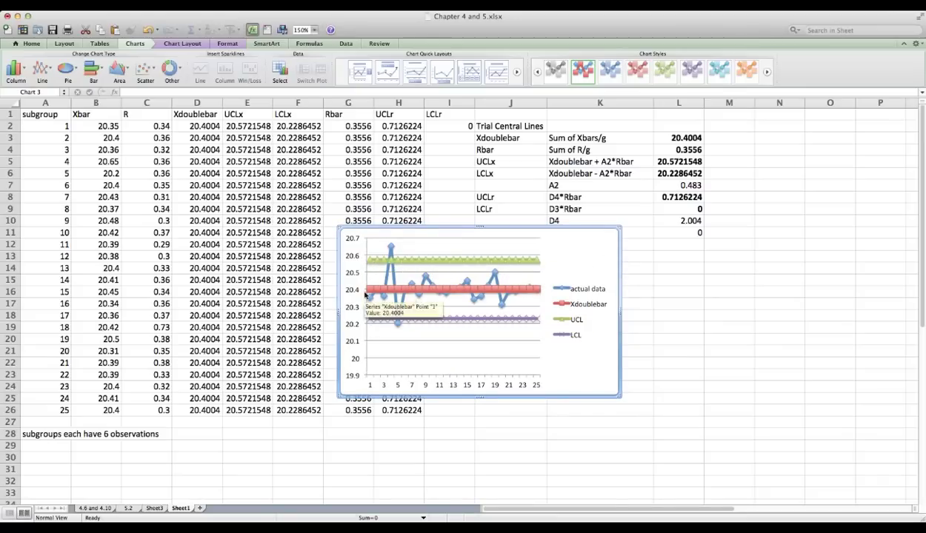
Step: Delete the line chart and paste the prepared Xbar and R control charts onto the sheet
left_click(603, 244)
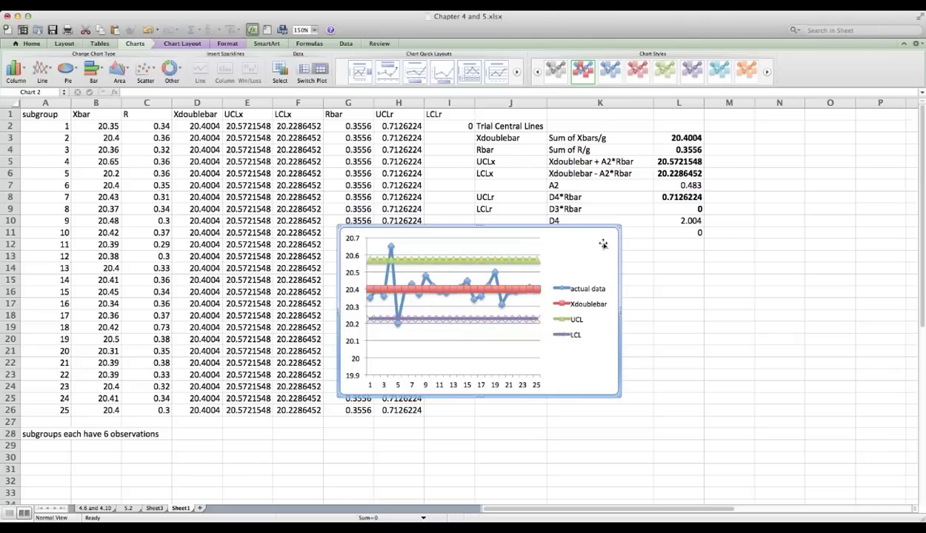
key("Delete")
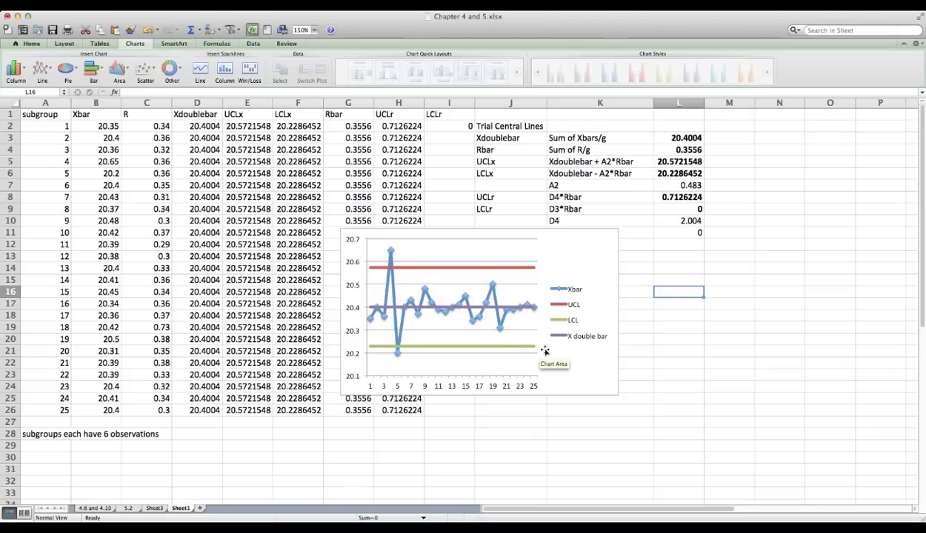
key("super+v")
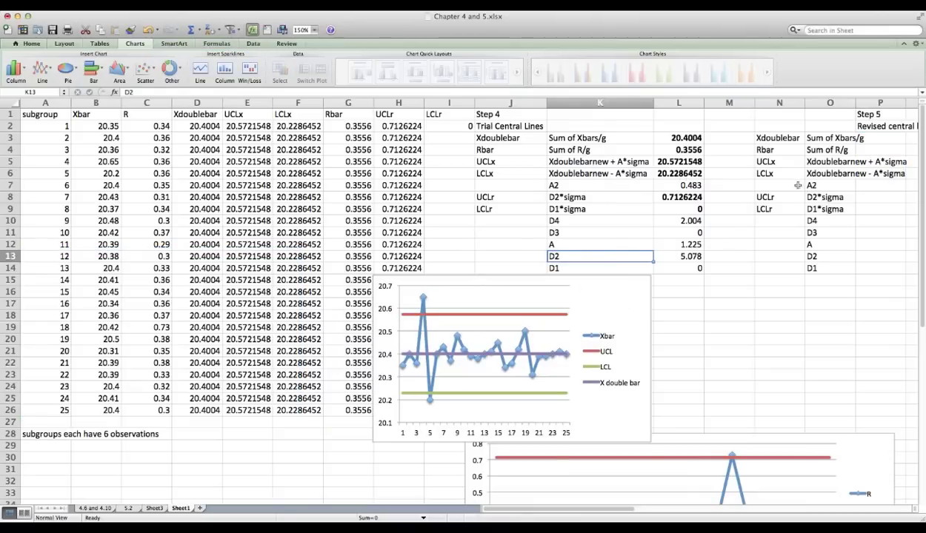
Step: Examine the Step 5 revised central lines section and compare the Xbar and R chart points with their control limits
left_click(866, 115)
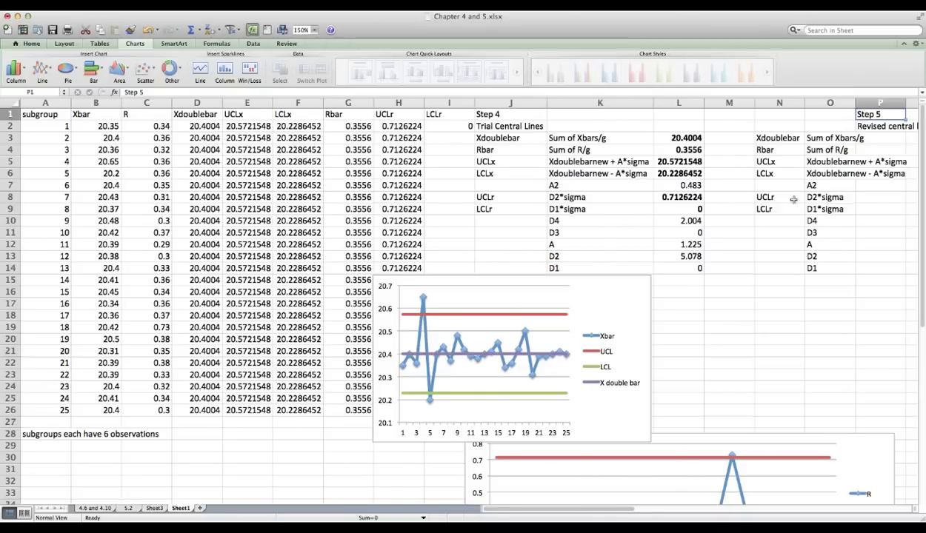
scroll(793, 200, "right", 2)
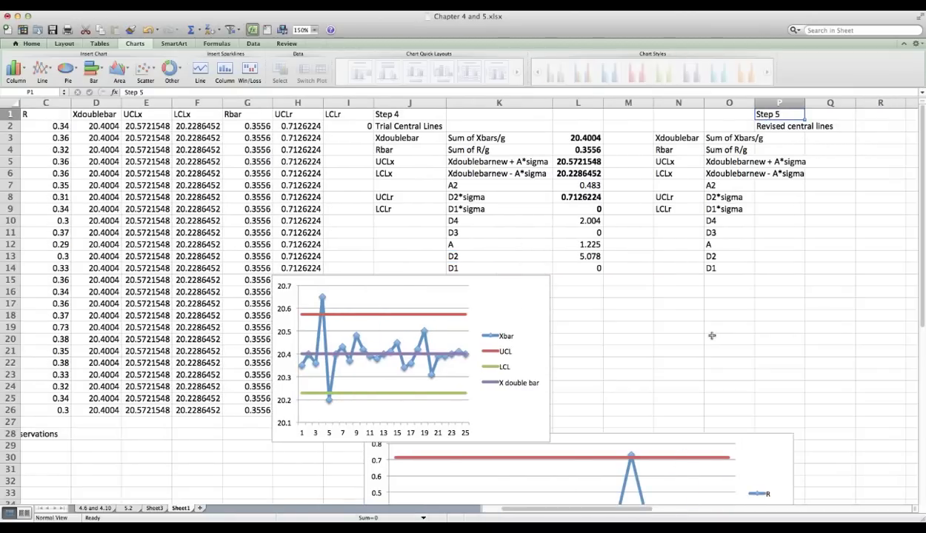
scroll(711, 334, "down", 3)
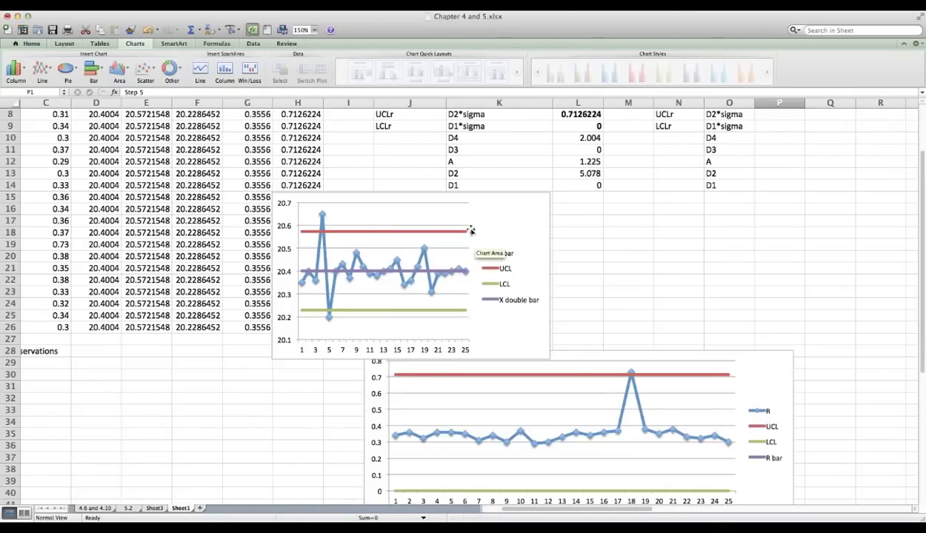
Step: Move the Xbar chart over columns D to I so that it sits clear of the R chart
left_click_drag(499, 218, 321, 222)
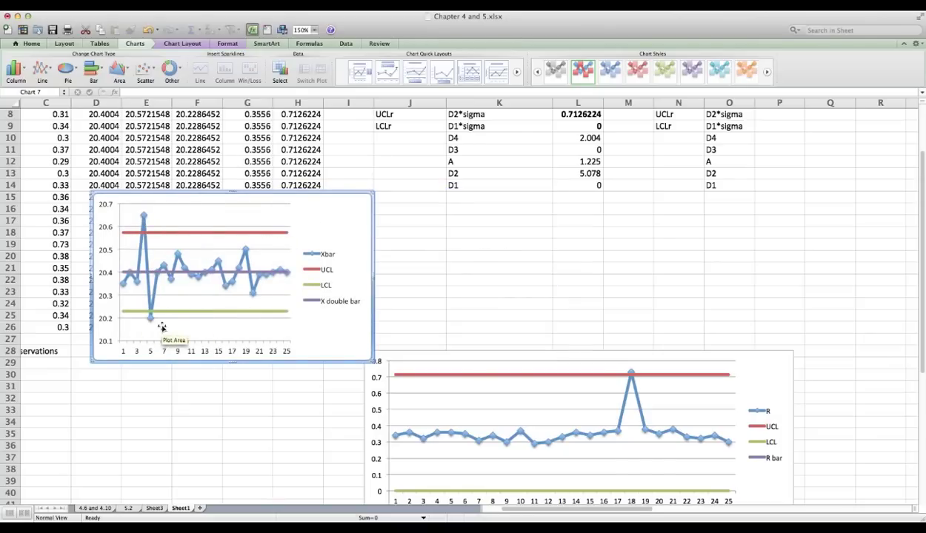
left_click(631, 376)
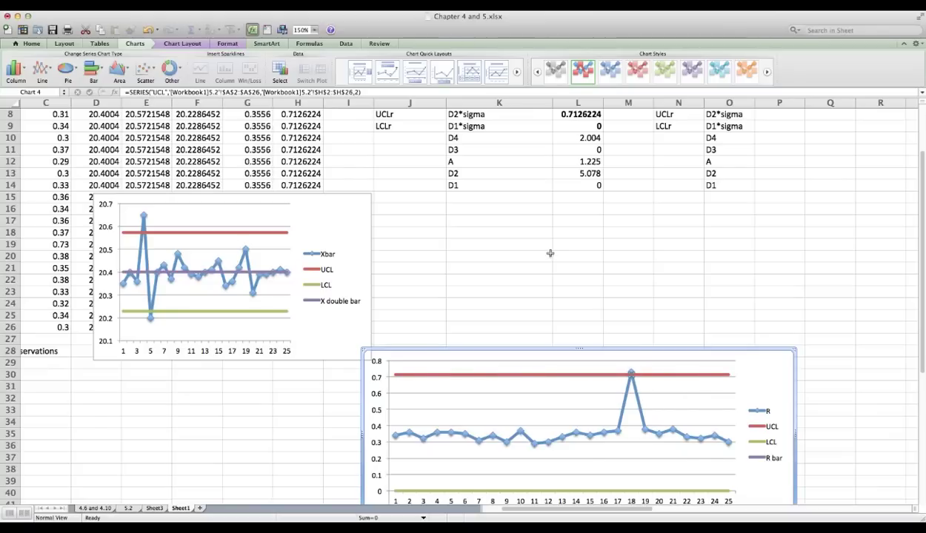
scroll(550, 253, "up", 5)
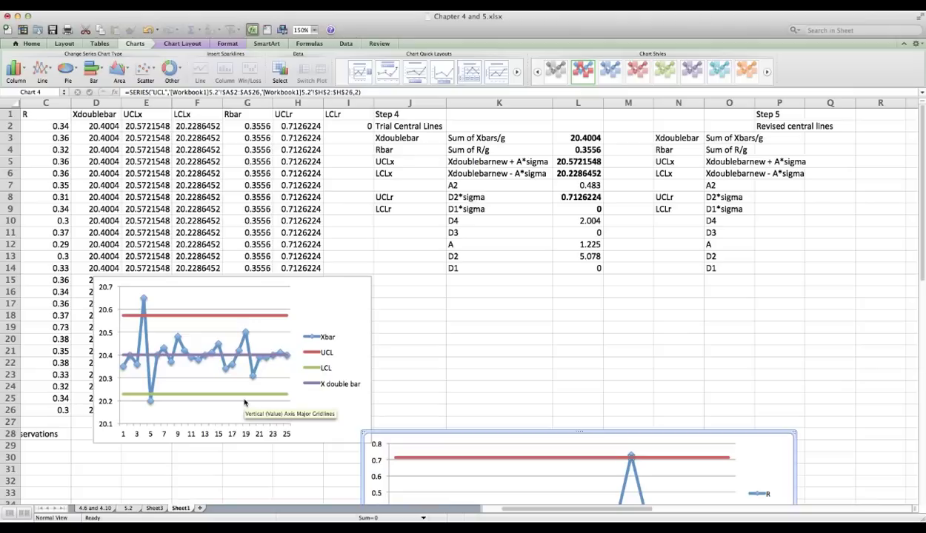
Step: Enter 0.73 in cell W19 of the R column in the revised data
left_click(783, 134)
scroll(776, 182, "right", 7)
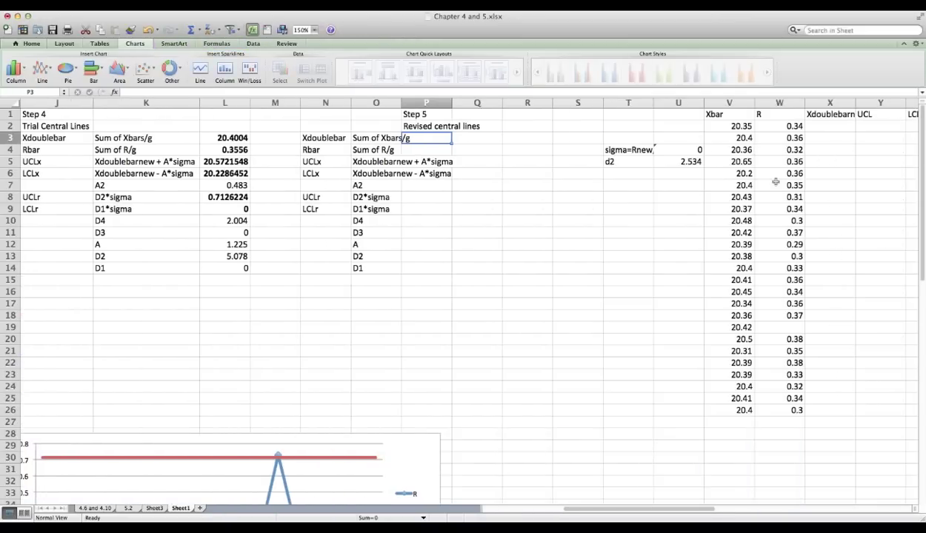
left_click(784, 327)
type("0.73")
key("Return")
Step: Clear the out-of-control Xbar values in V5:V6 and the out-of-control R value in W19
left_click(741, 150)
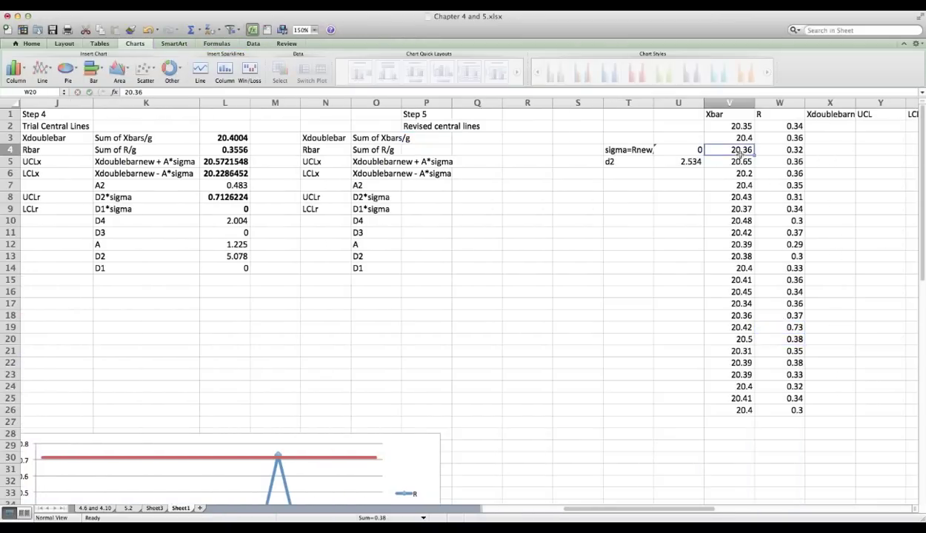
left_click_drag(742, 162, 743, 173)
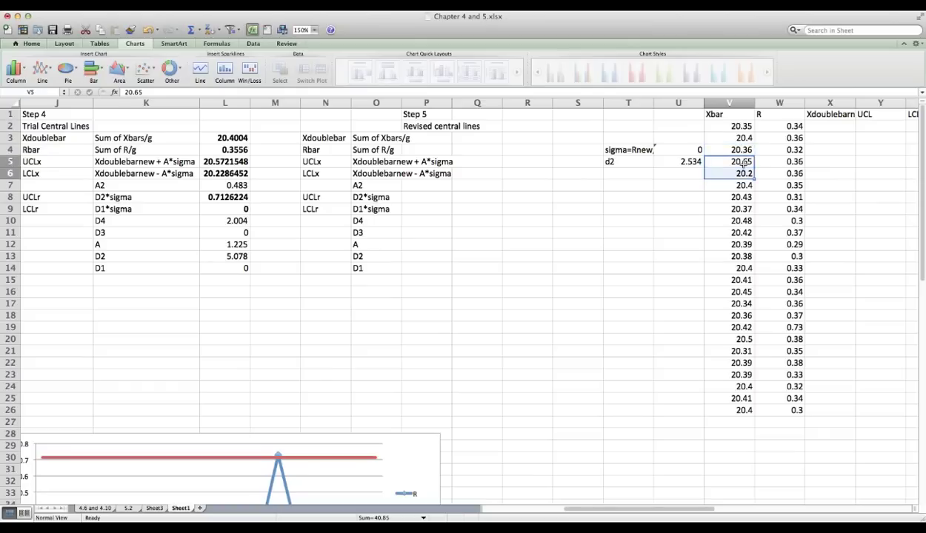
right_click(743, 164)
left_click(768, 264)
left_click(794, 326)
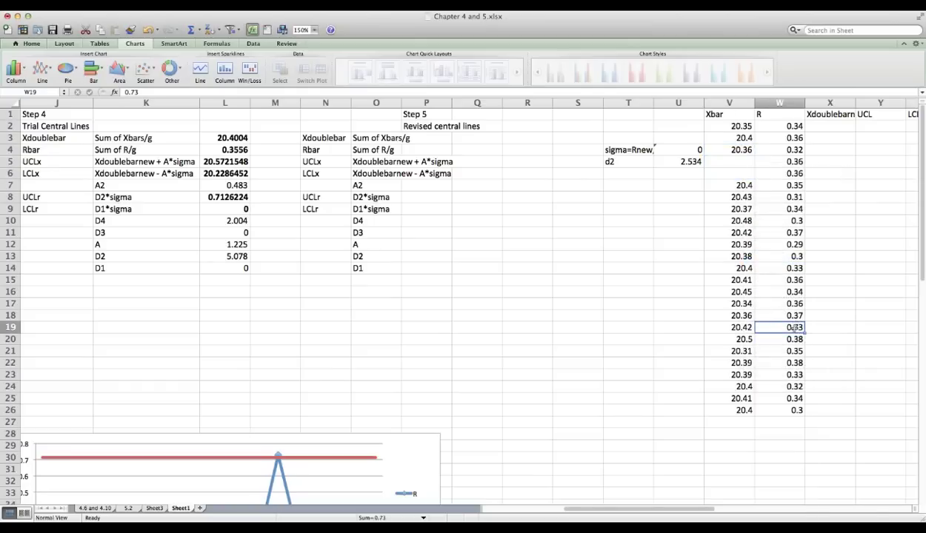
right_click(794, 327)
left_click(825, 424)
Step: Calculate the revised Xdoublebar in P3 with the formula =SUM(V2:V26)/23
left_click(429, 139)
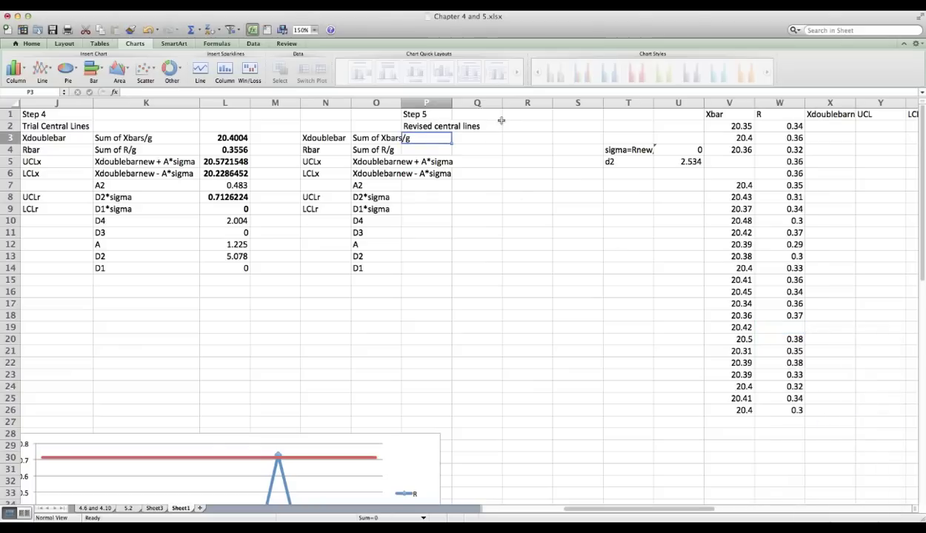
type("=sum(")
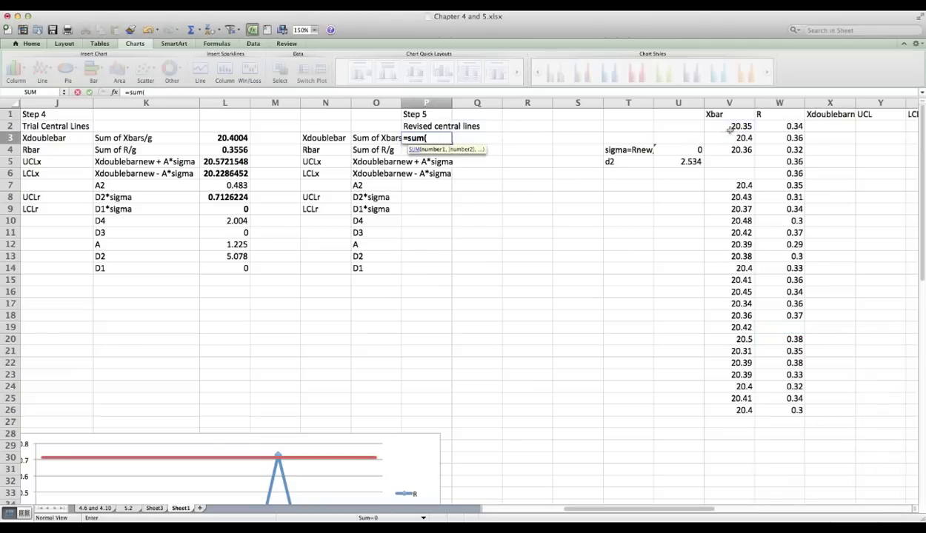
left_click_drag(730, 126, 732, 410)
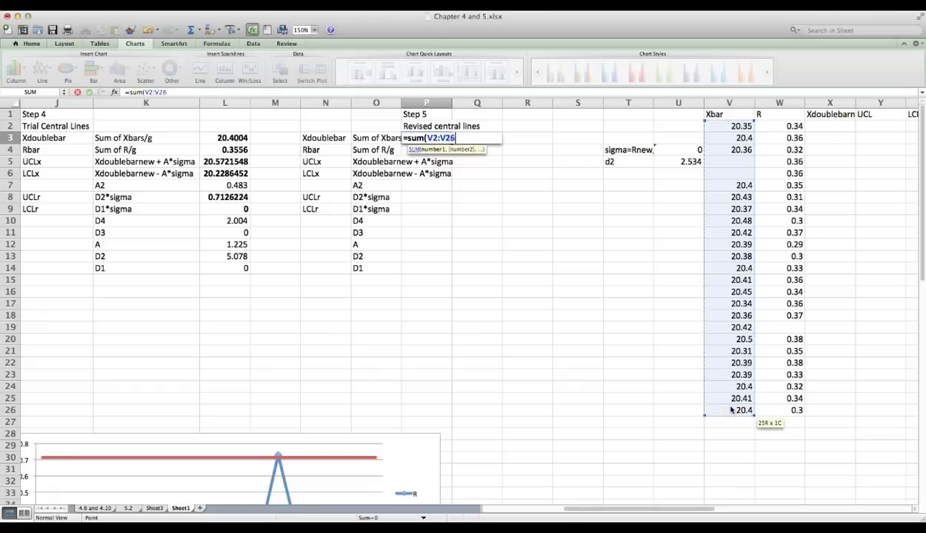
type(")/")
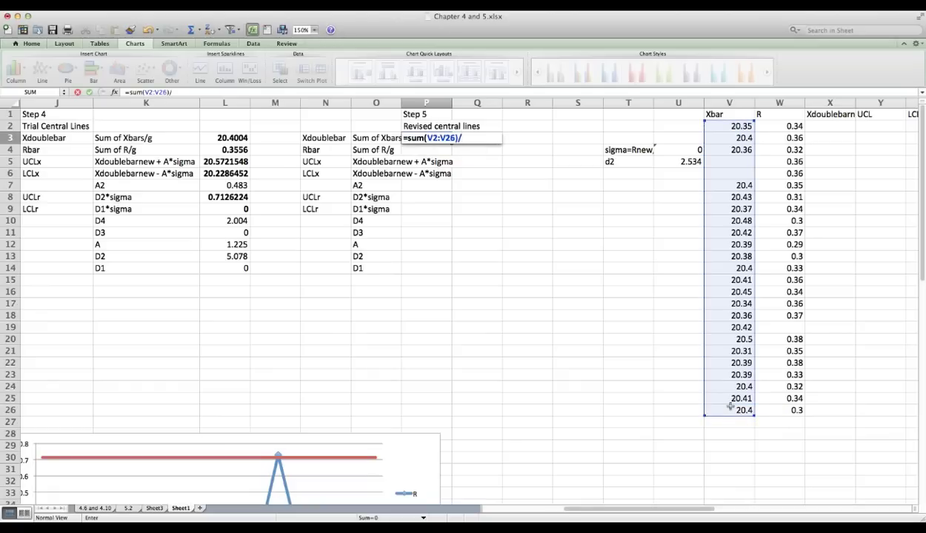
type("23")
key("Return")
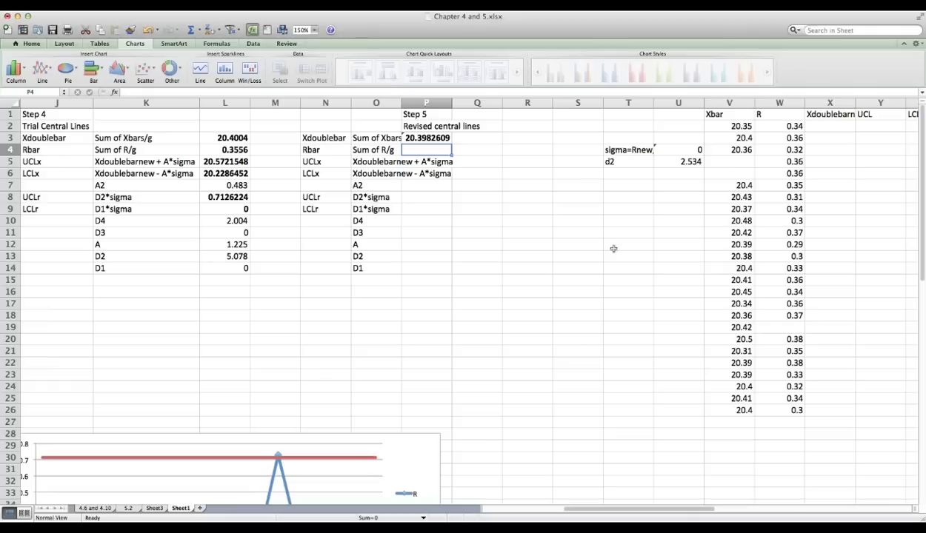
Step: Widen column O to fit its descriptions and calculate the revised Rbar in P4 with =SUM(W2:W26)/24
left_click_drag(349, 103, 456, 102)
type("=")
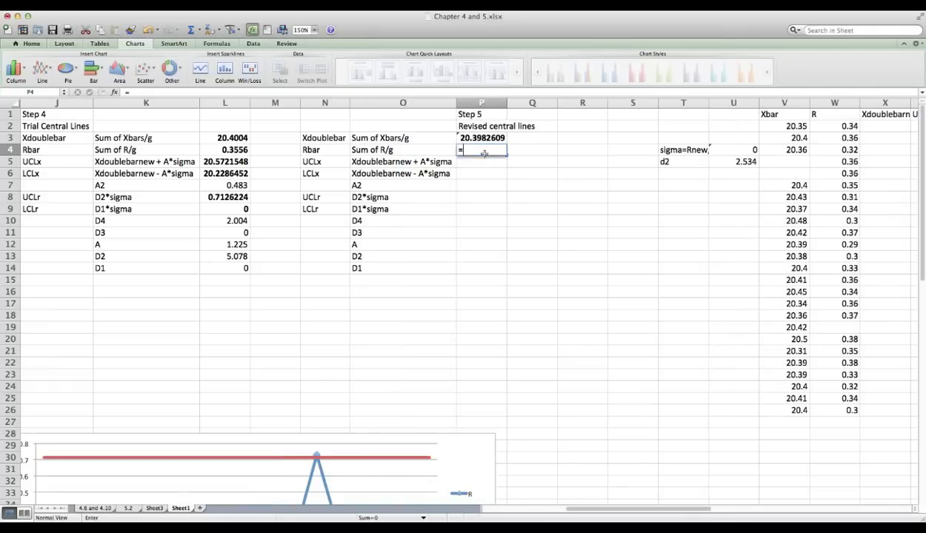
type("sum(")
left_click_drag(845, 126, 844, 410)
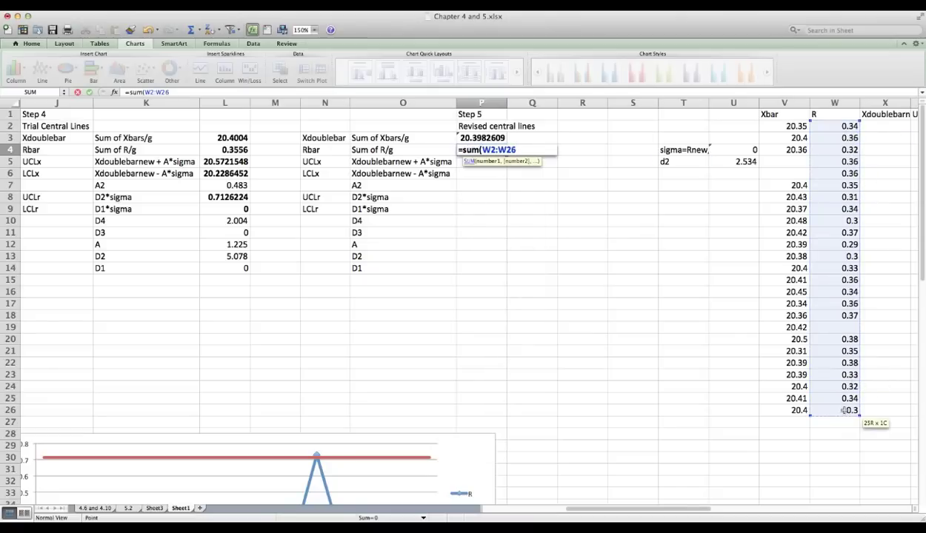
type(")/24")
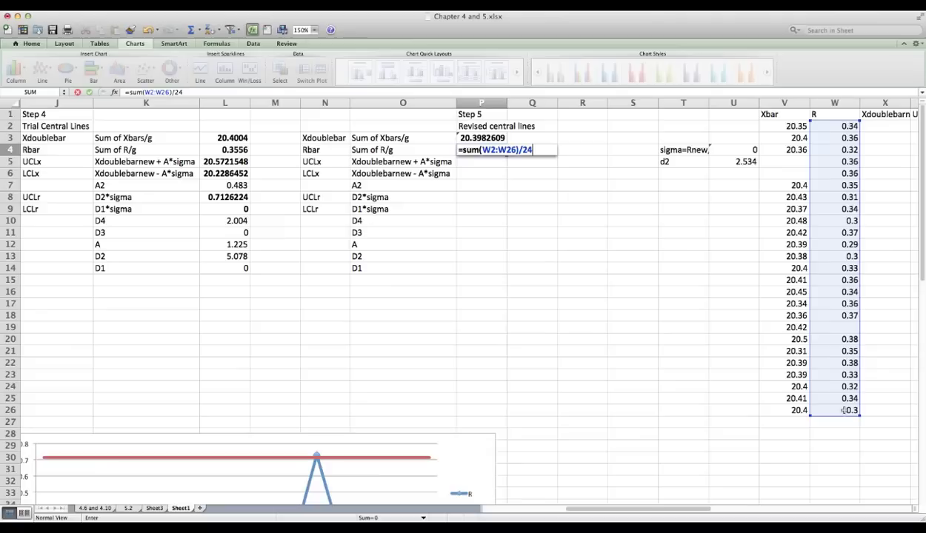
key("Return")
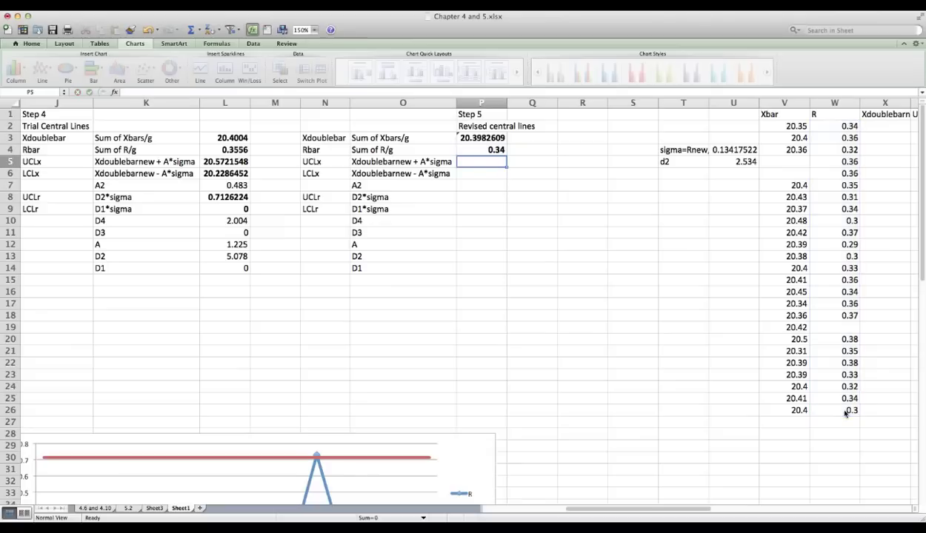
Step: Clear the UCLx and LCLx formula descriptions in K5:K6 of the trial central lines section
left_click(482, 139)
left_click(475, 150)
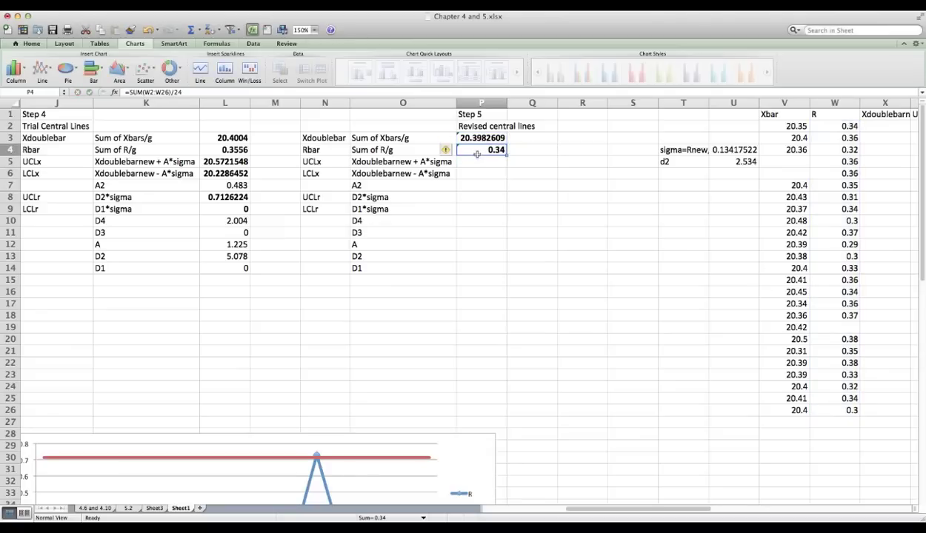
left_click(378, 163)
left_click_drag(166, 161, 167, 173)
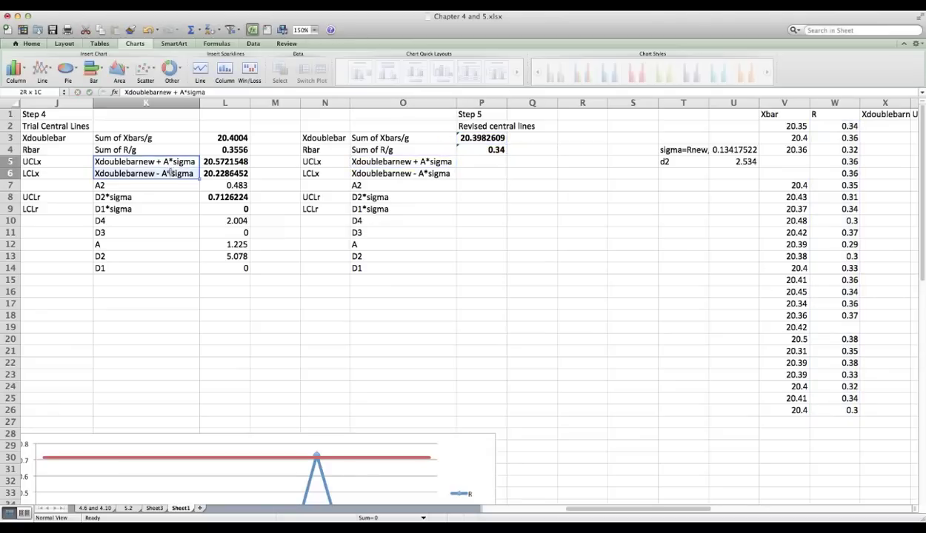
right_click(171, 176)
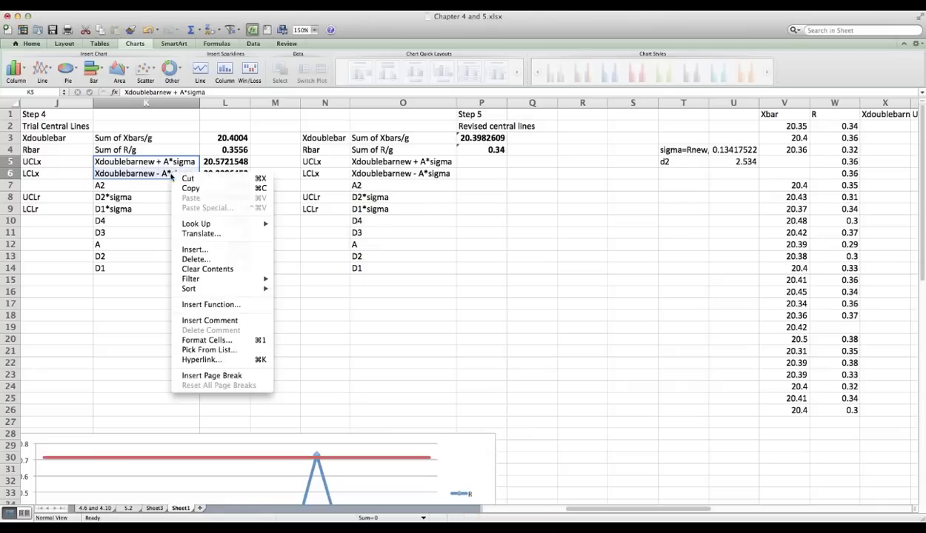
left_click(207, 269)
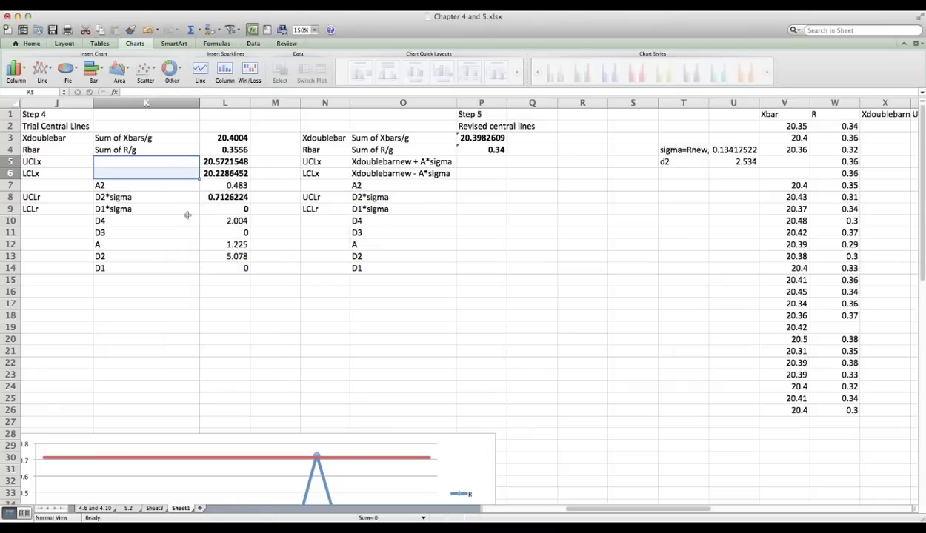
Step: Enter 1.225 in P12 as the A factor for the revised central lines
left_click(407, 162)
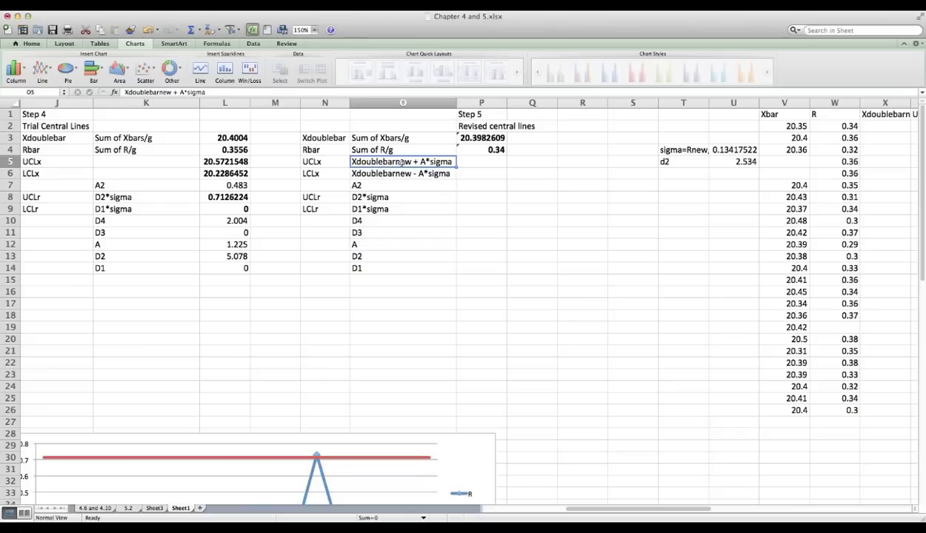
left_click(487, 138)
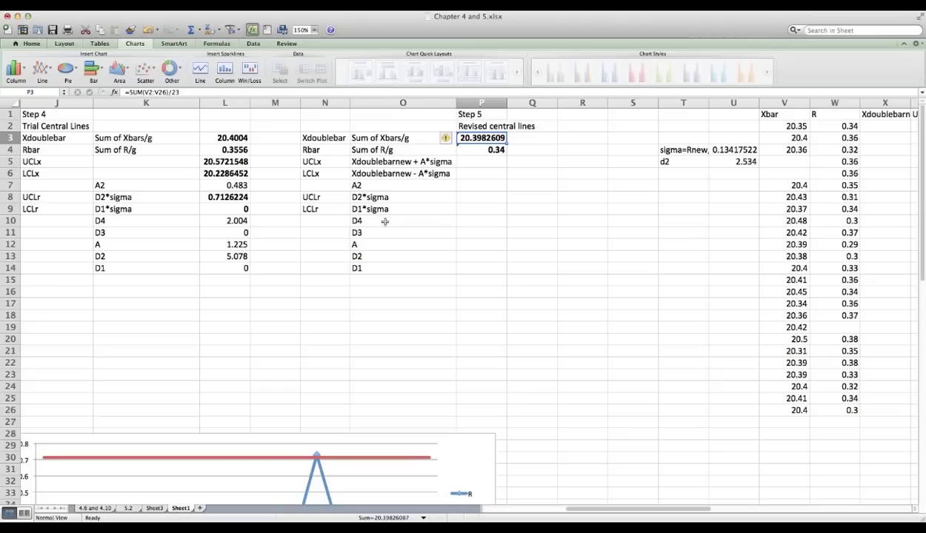
left_click(367, 242)
left_click(237, 247)
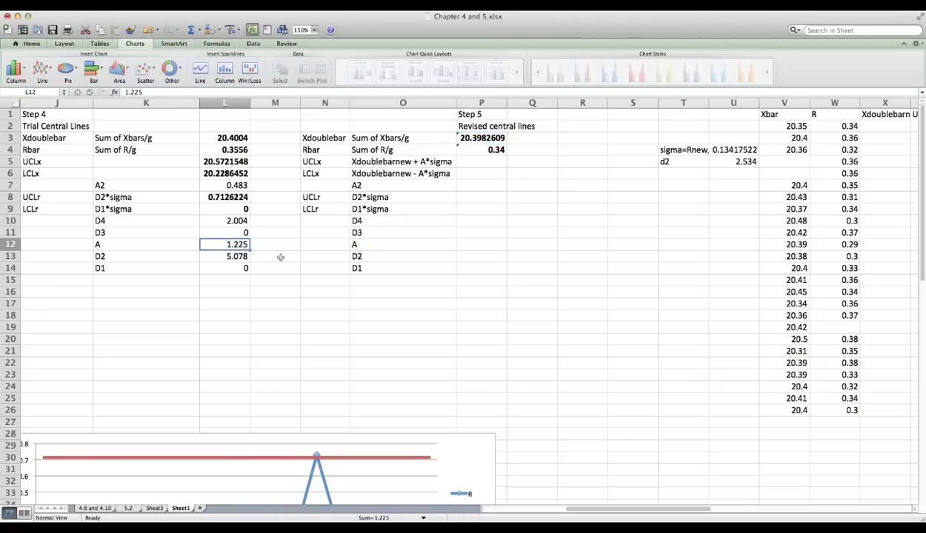
left_click(474, 242)
type("1.225")
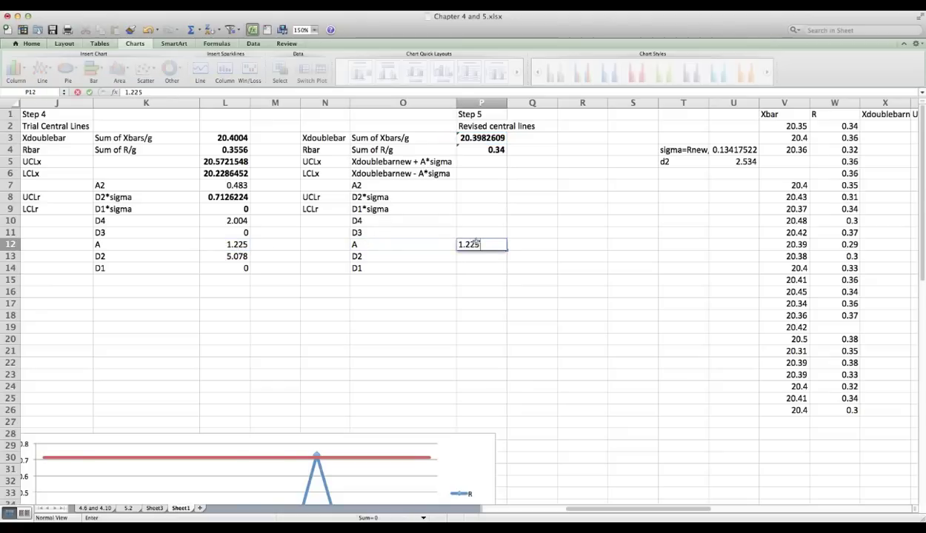
key("Return")
Step: Widen column T to show the full sigma=Rnew/d2 label and check the sigma, revised Rbar and d2 cells
left_click(438, 164)
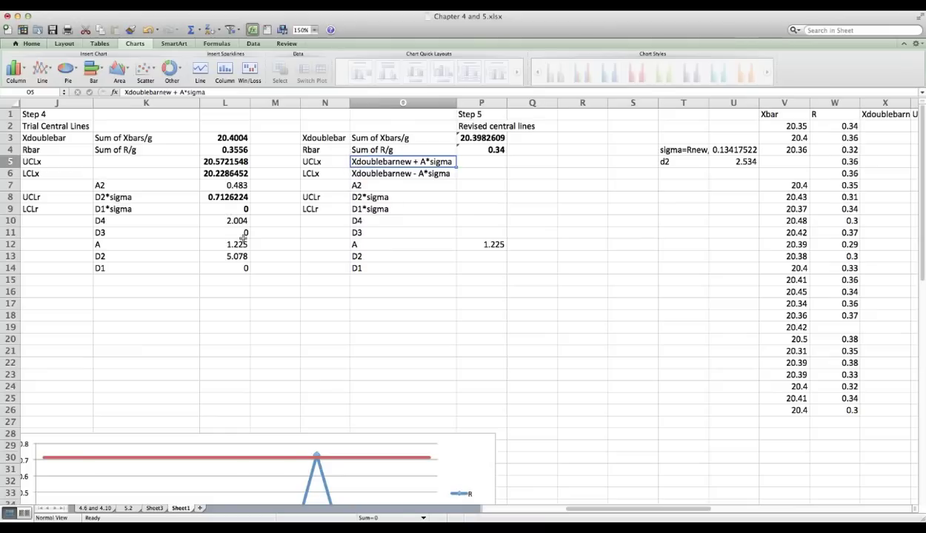
left_click(698, 150)
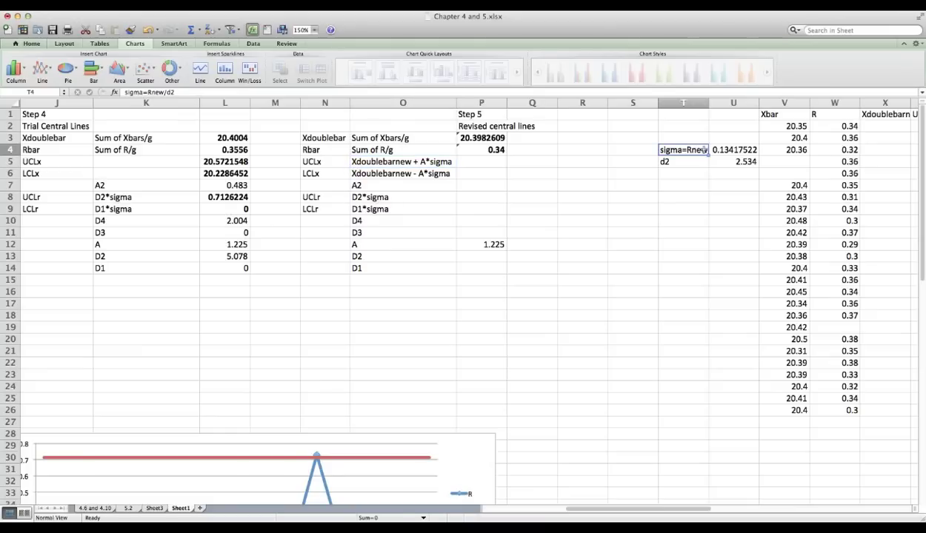
left_click_drag(708, 103, 724, 103)
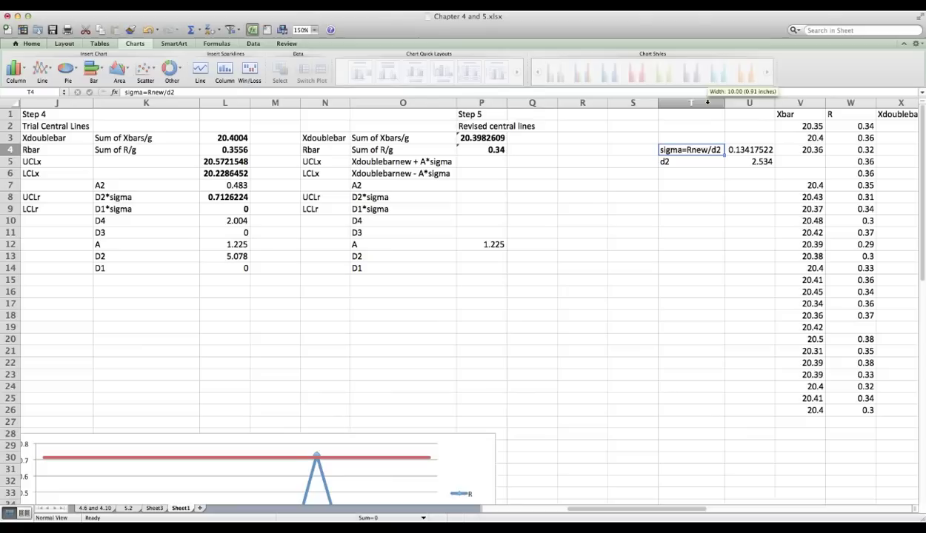
left_click(752, 149)
left_click(687, 149)
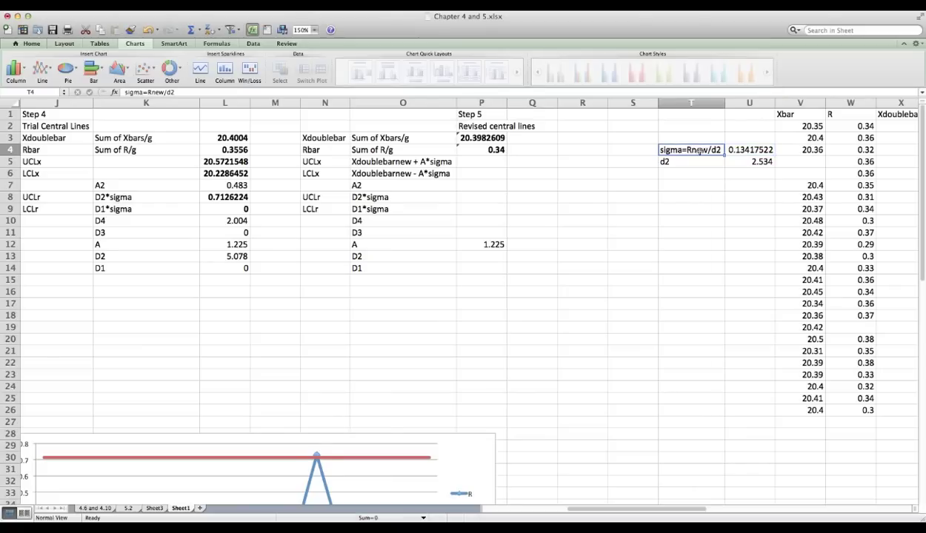
left_click(503, 150)
left_click(710, 150)
left_click(679, 160)
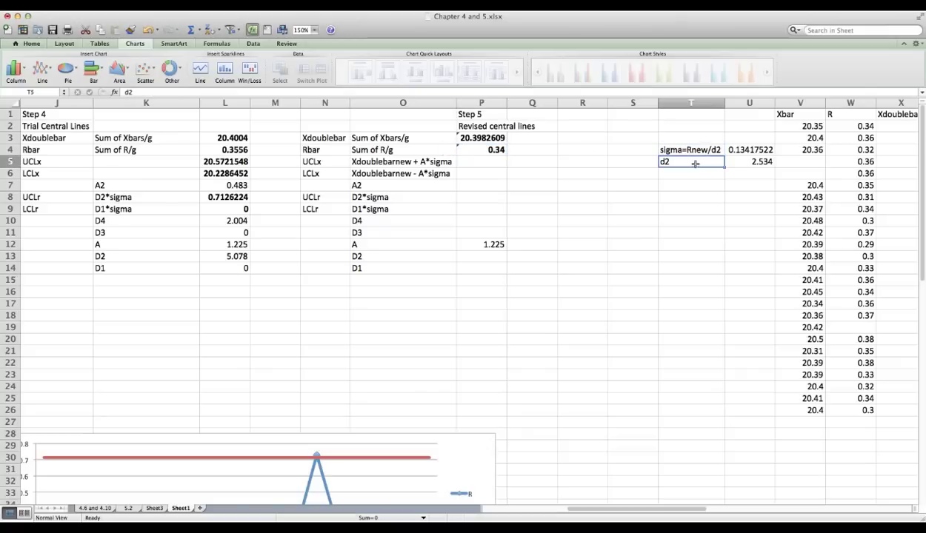
left_click(740, 162)
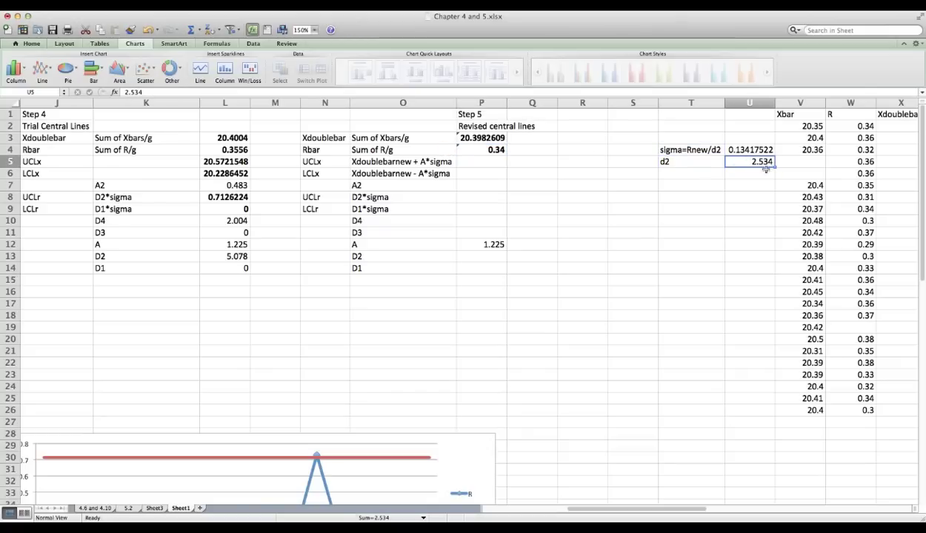
Step: Calculate sigma in U4 with the formula =P4/U5, dividing the revised Rbar by d2
left_click(752, 149)
type("=")
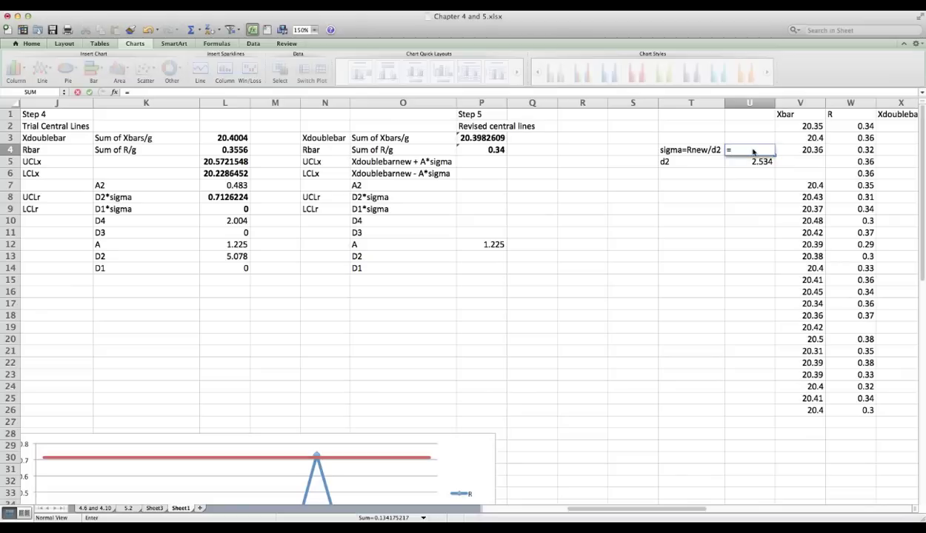
left_click(502, 160)
type("+")
left_click(494, 149)
key("BackSpace")
key("BackSpace")
key("BackSpace")
key("BackSpace")
key("BackSpace")
type("pr")
key("BackSpace")
type("4/")
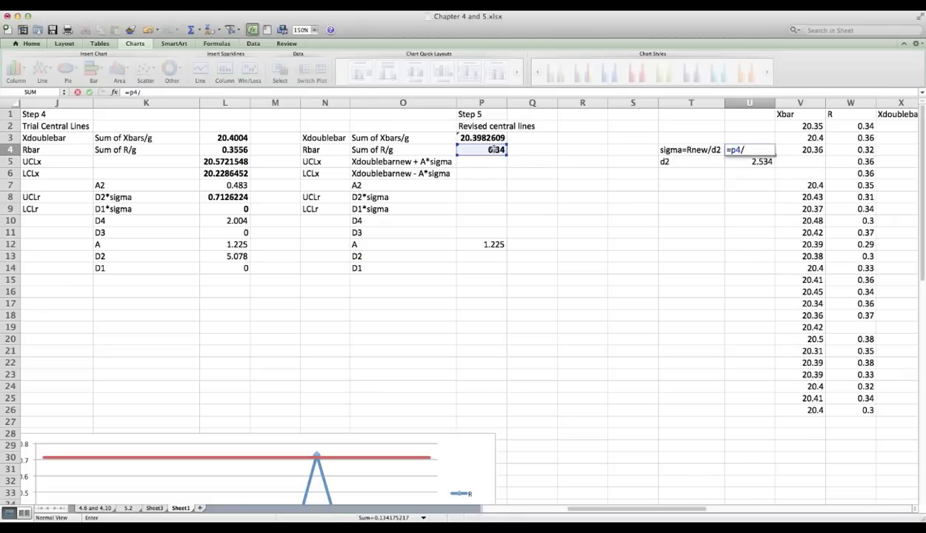
left_click(732, 161)
key("Return")
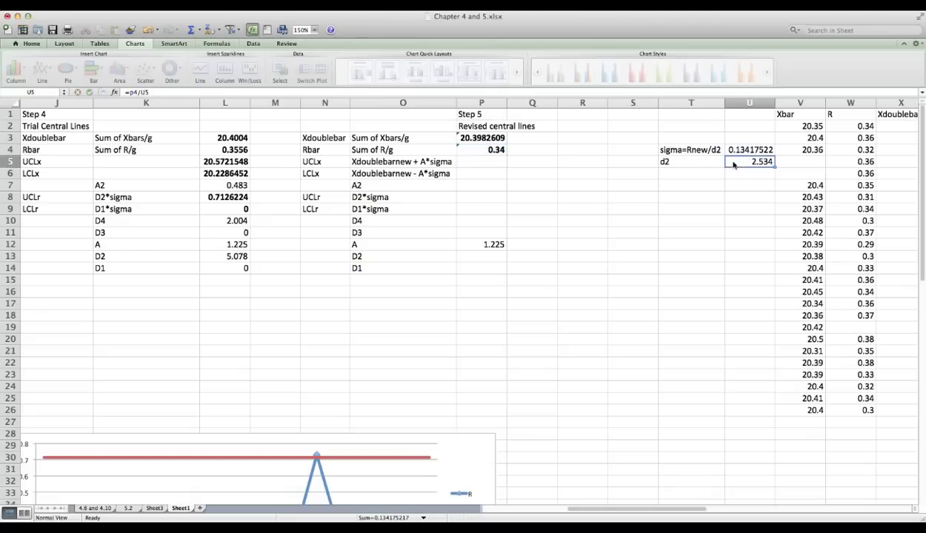
Step: Calculate the revised UCLx in P5 with the formula =P3+(P12*U4), adding A times sigma to the new Xdoublebar
left_click(468, 162)
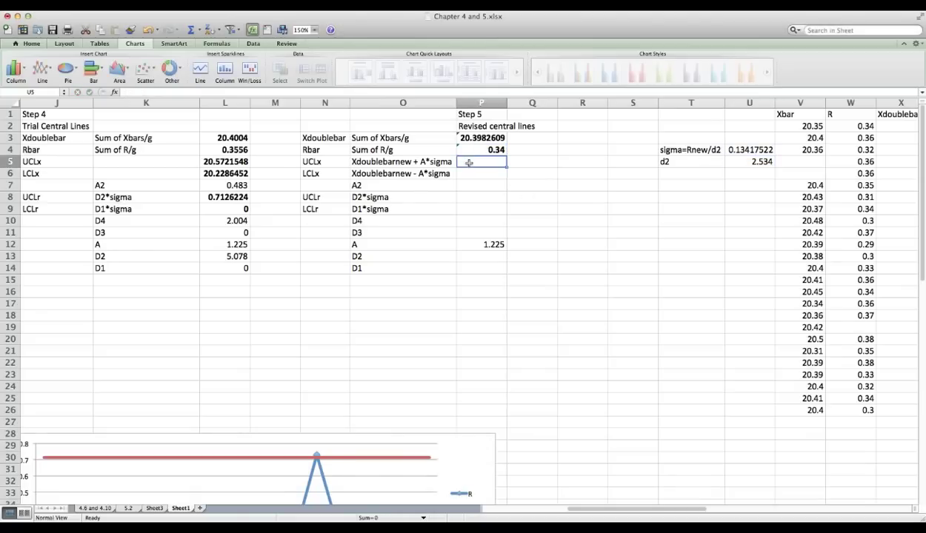
type("=")
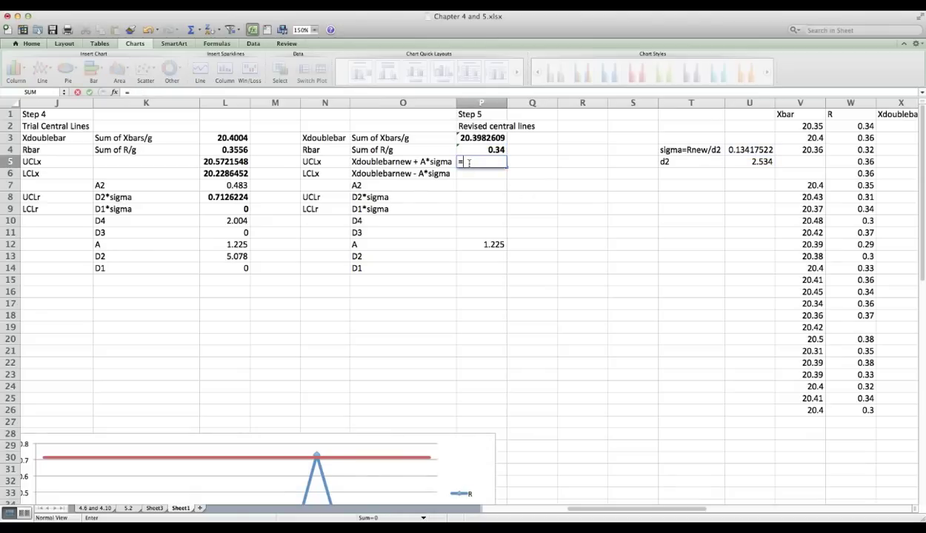
left_click(471, 149)
left_click(472, 141)
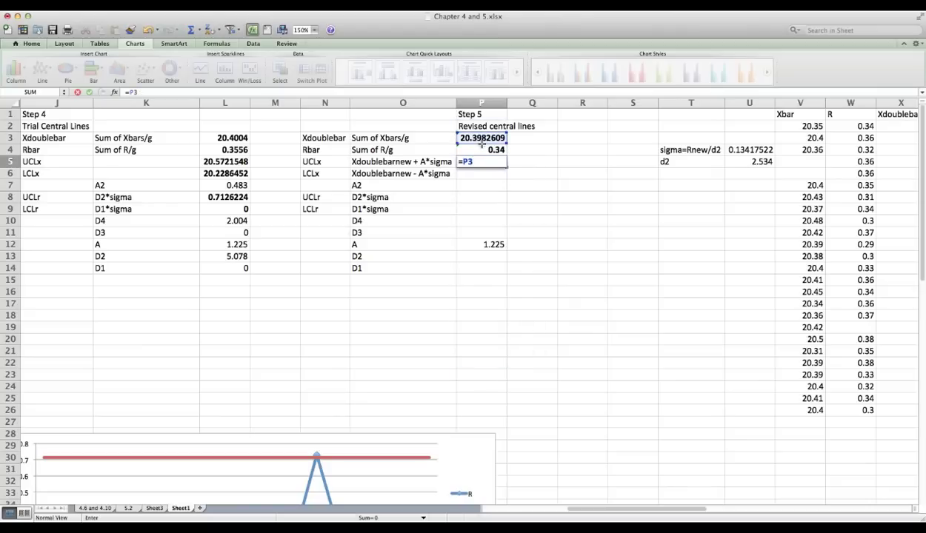
type("+(")
left_click(498, 258)
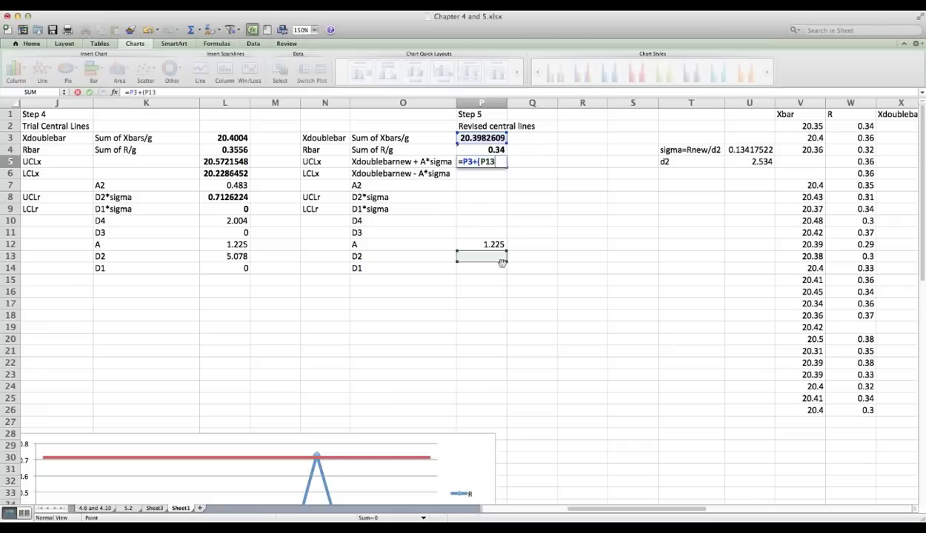
left_click(489, 245)
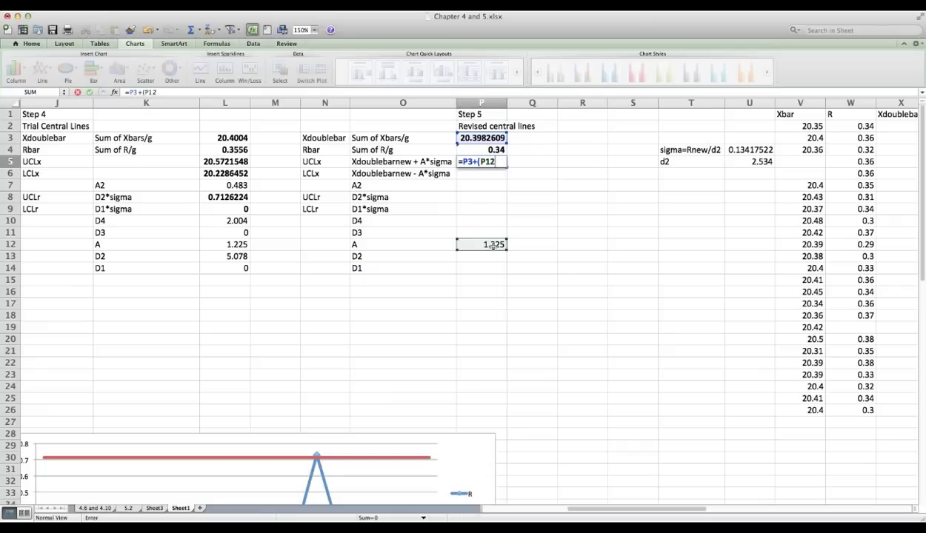
type("*")
left_click(746, 162)
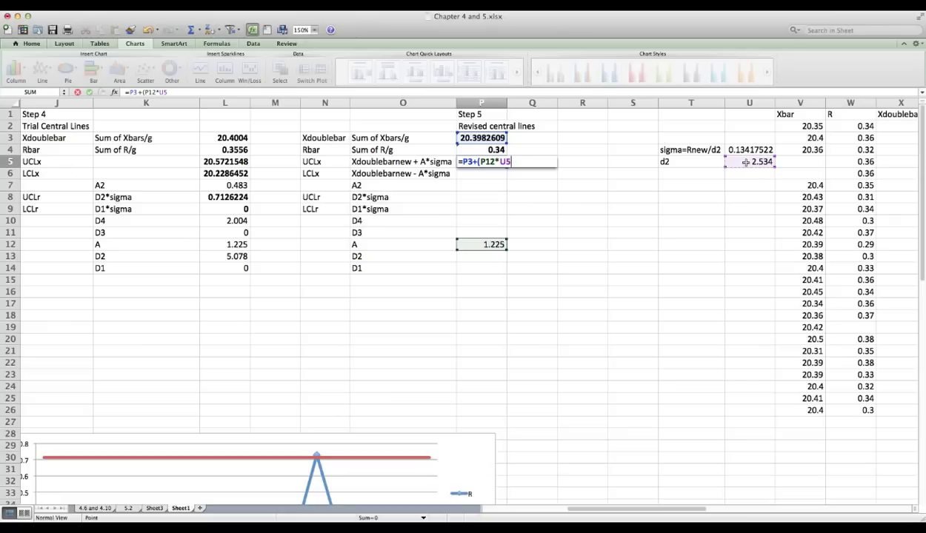
left_click(755, 150)
type(")")
key("Return")
Step: Calculate the revised LCLx in P6 with the formula =P3-(U4*P12), subtracting A times sigma from the new Xdoublebar
type("=p3")
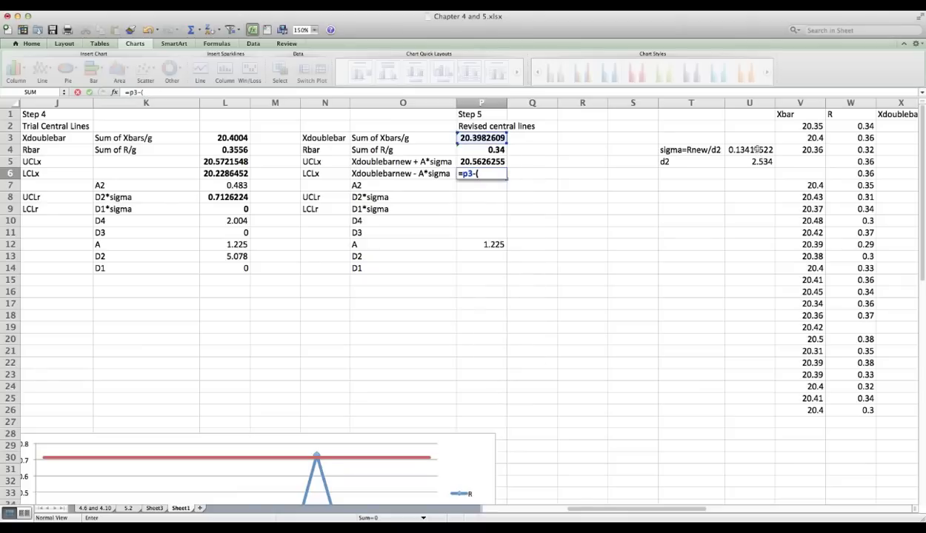
type("-(")
left_click(749, 152)
type("*")
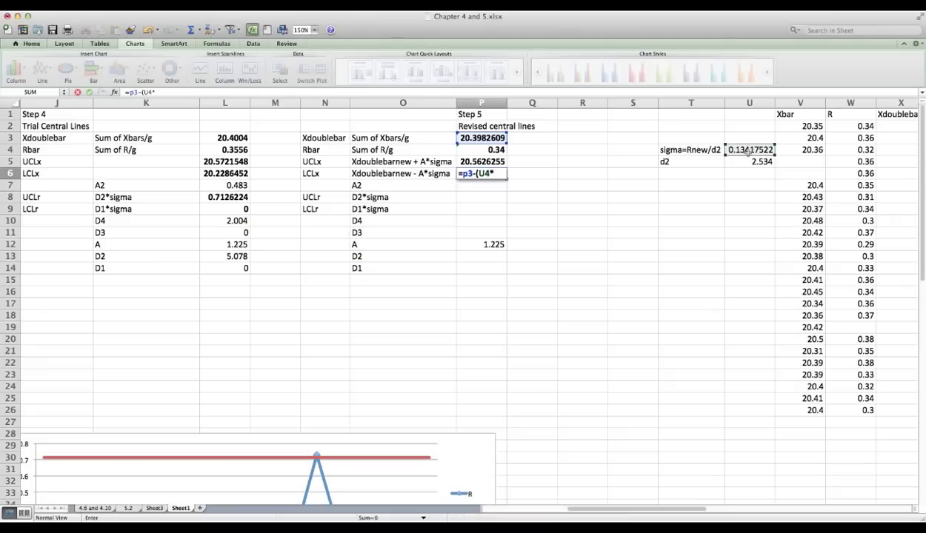
left_click(485, 247)
type(")")
key("Return")
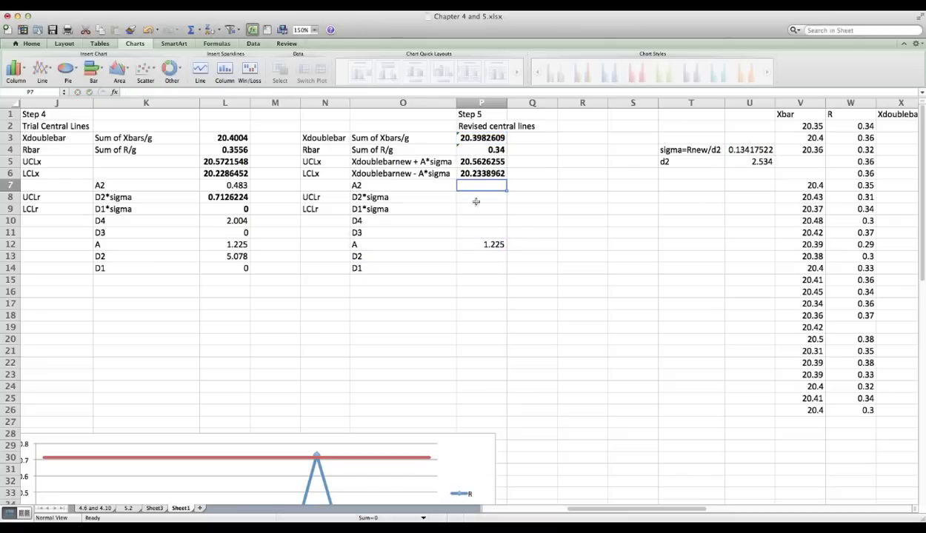
Step: Clear the D2*sigma and D1*sigma formula descriptions in K8:K9 of the trial central lines section
left_click_drag(177, 196, 177, 210)
right_click(178, 212)
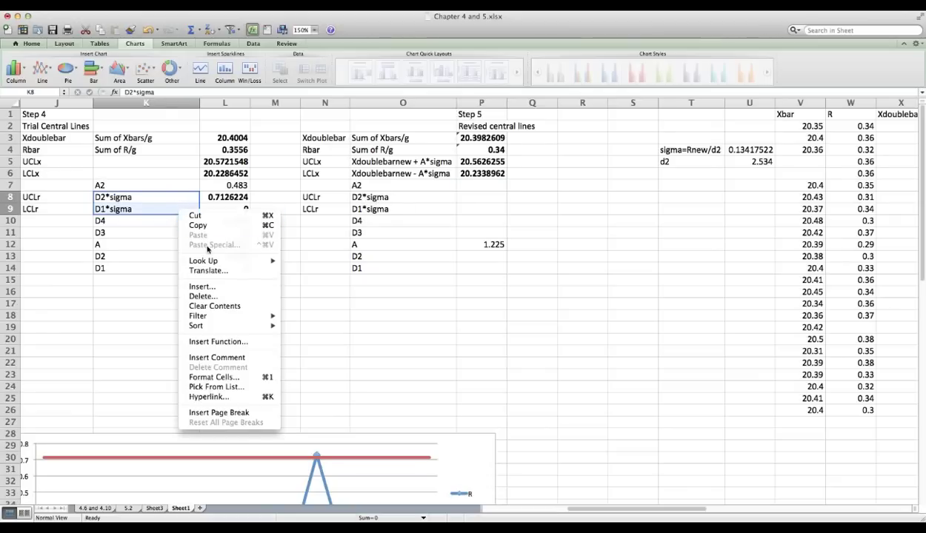
left_click(215, 306)
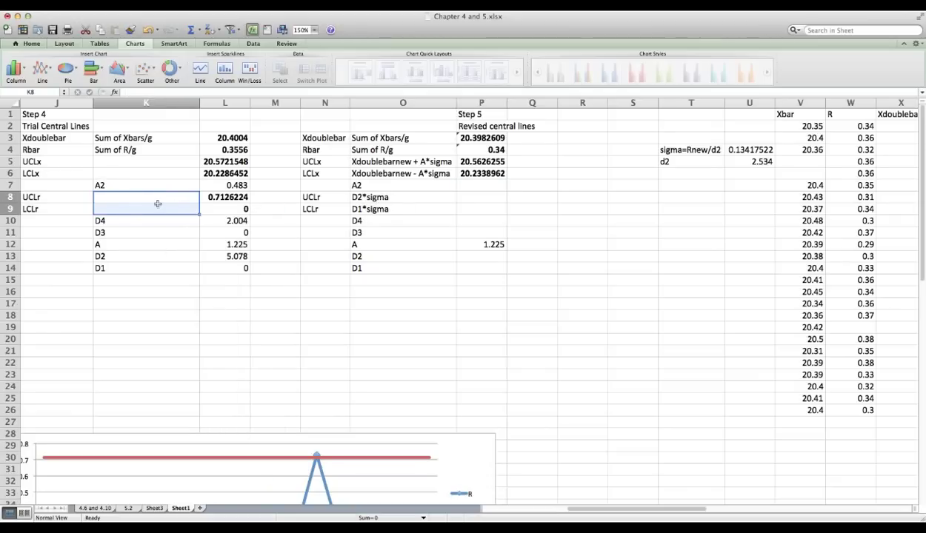
Step: Copy the D2 and D1 factors from L13:L14 into P13:P14 of the revised central lines section
left_click(379, 198)
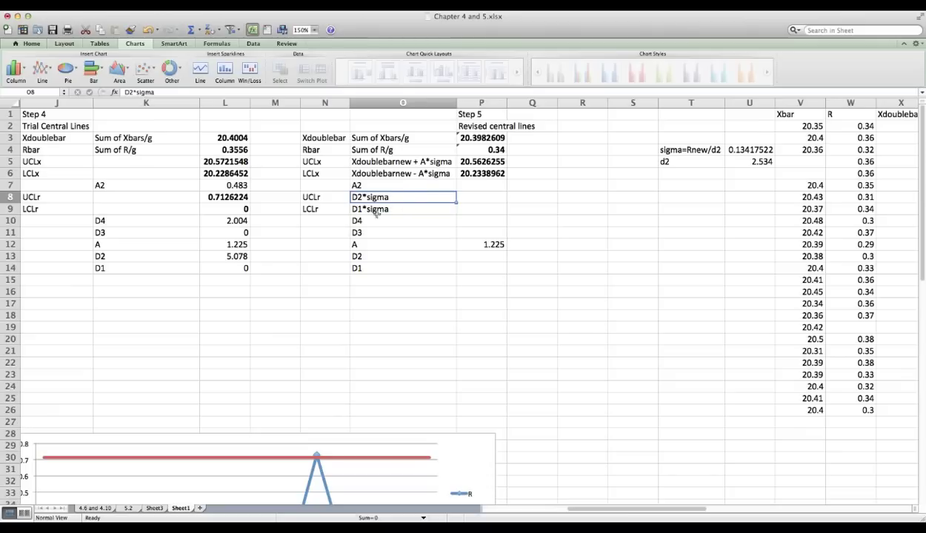
left_click(480, 194)
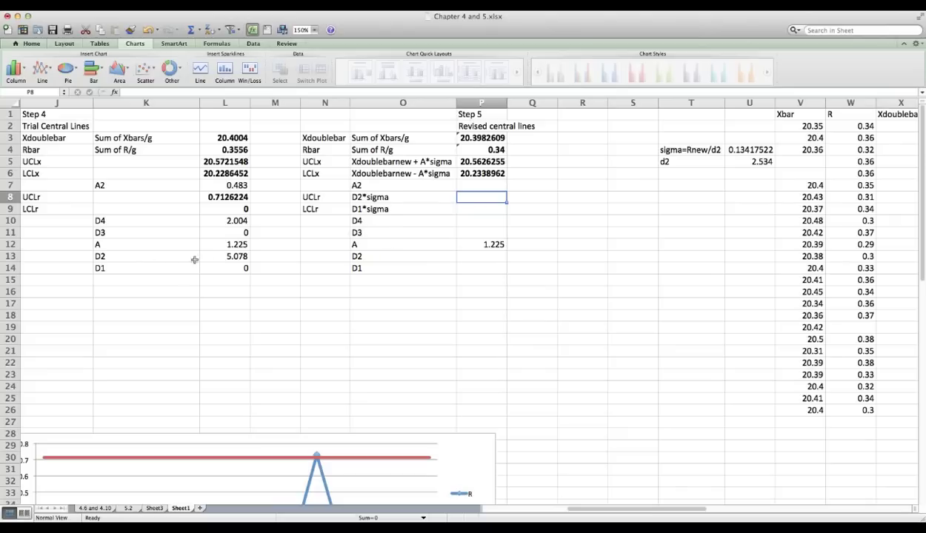
left_click_drag(222, 257, 222, 268)
key("cmd+c")
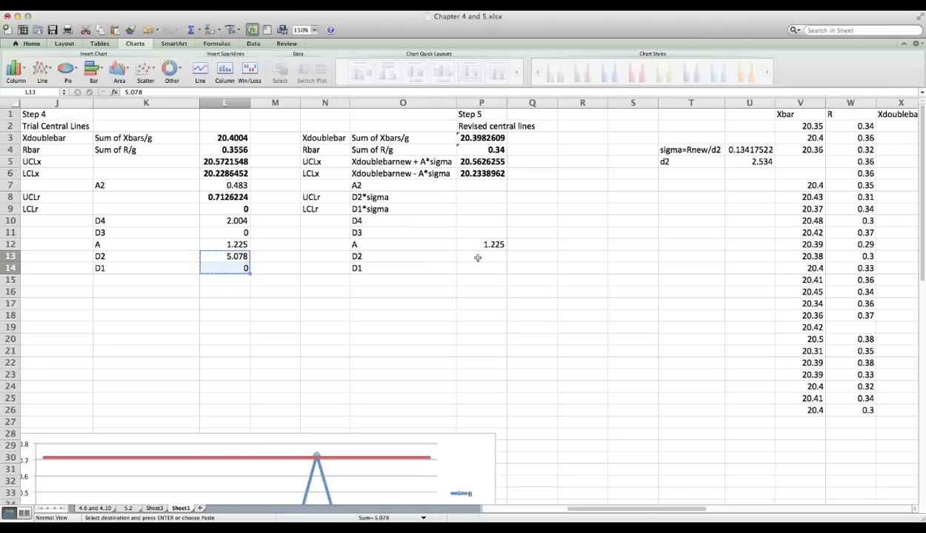
left_click(478, 257)
right_click(478, 257)
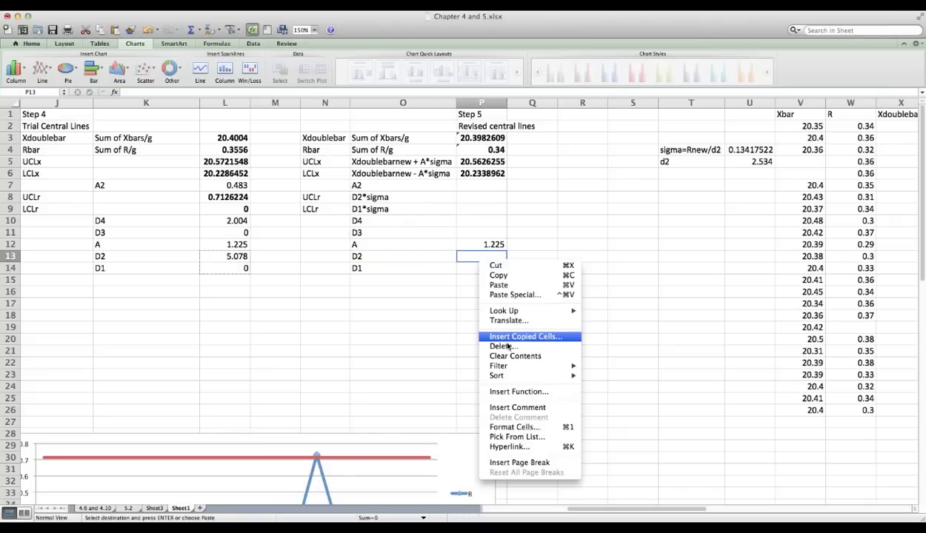
left_click(521, 287)
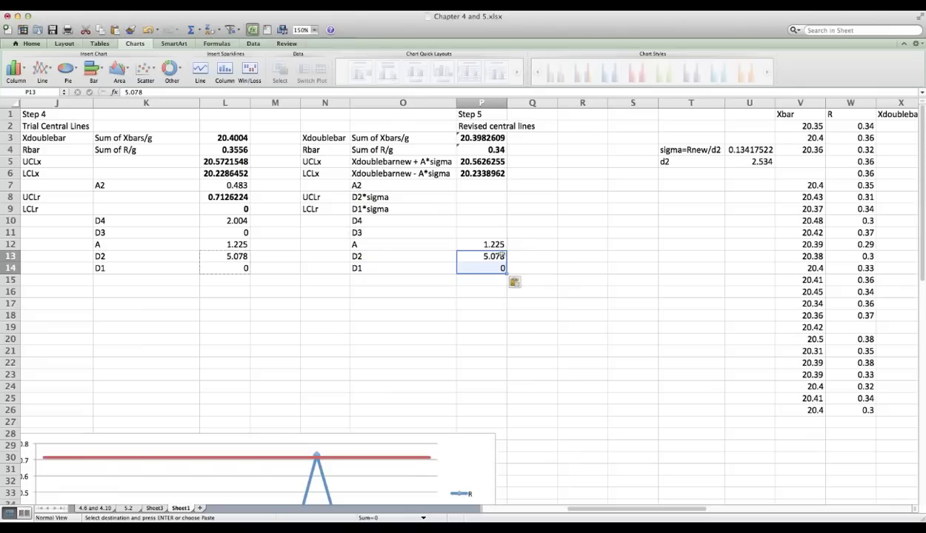
Step: Calculate the revised UCLr in P8 with the formula =P13*U4, multiplying D2 by sigma
left_click(472, 192)
type("=")
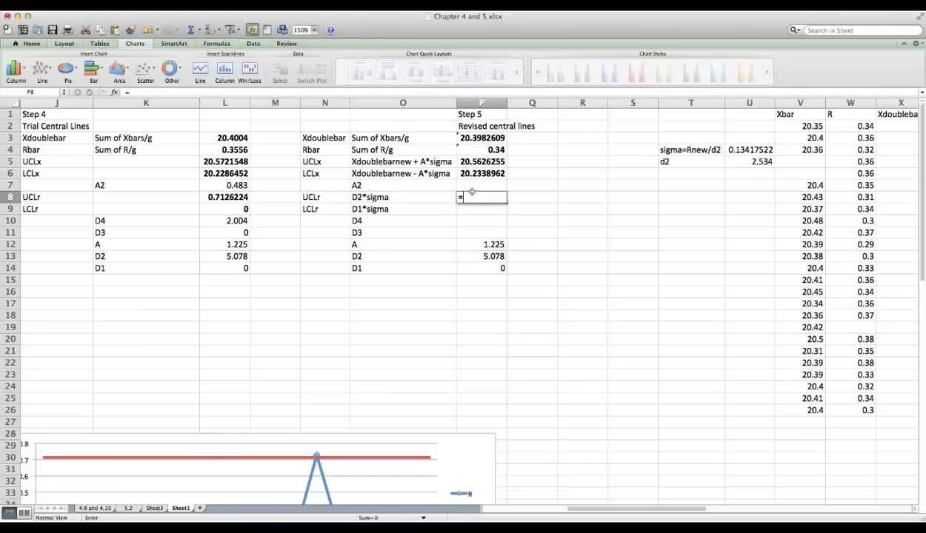
left_click(486, 256)
left_click(485, 256)
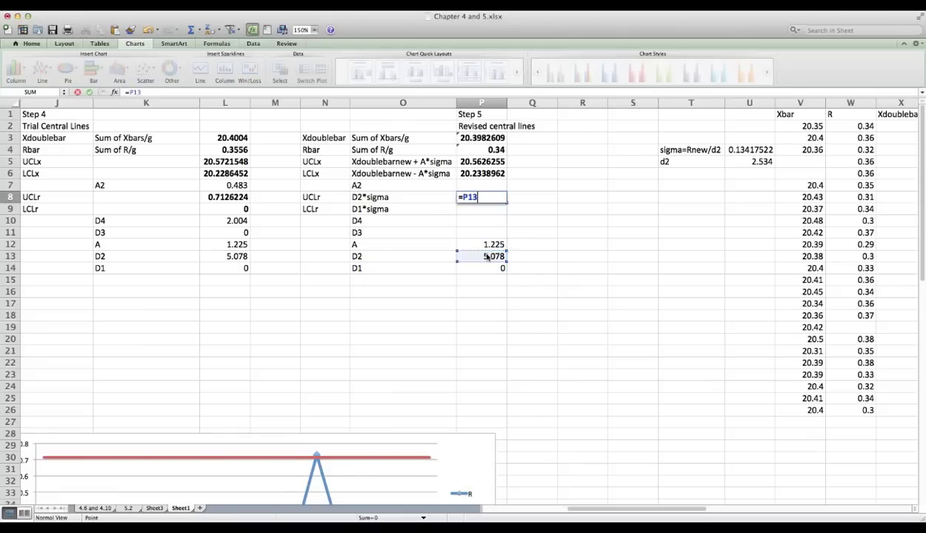
type("*")
left_click(749, 148)
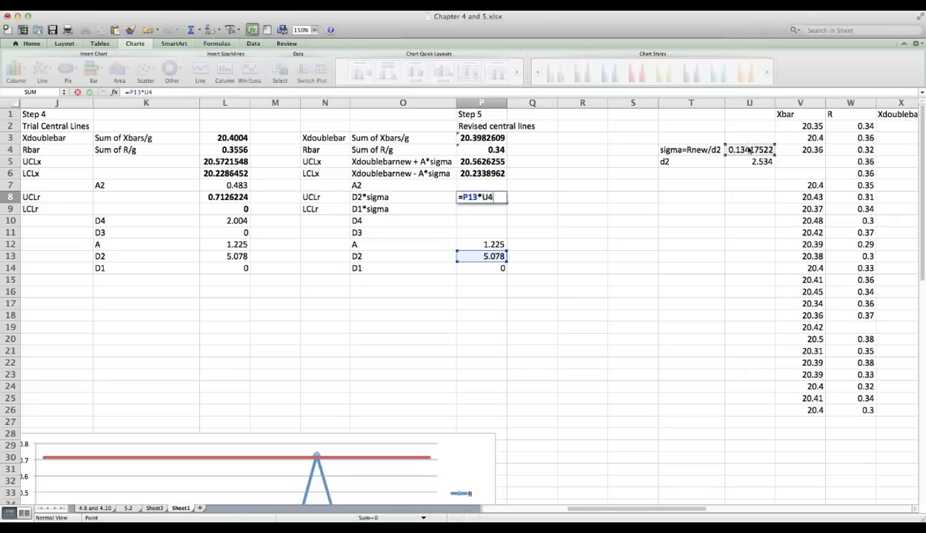
key("Return")
Step: Calculate the revised LCLr in P9 with the formula =P14*U4, multiplying D1 by sigma
type("=")
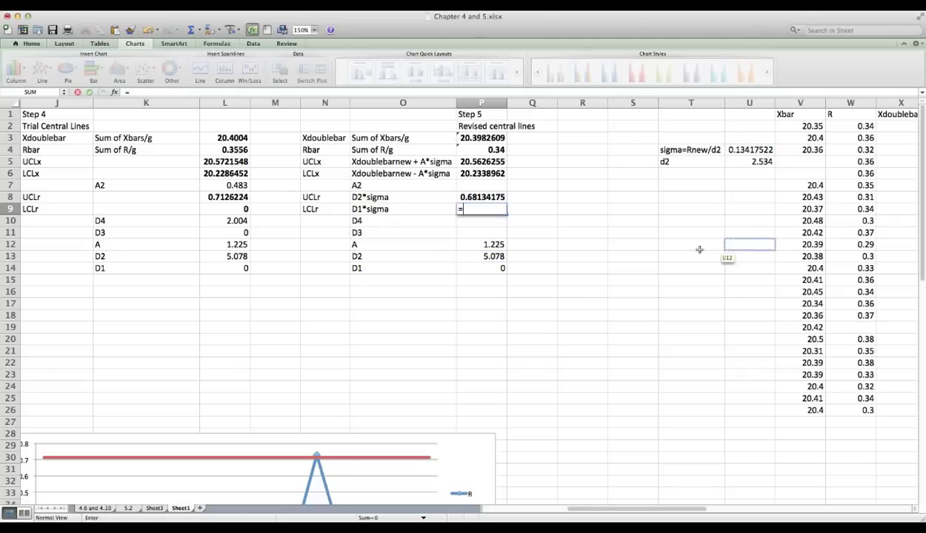
left_click(476, 271)
type("*")
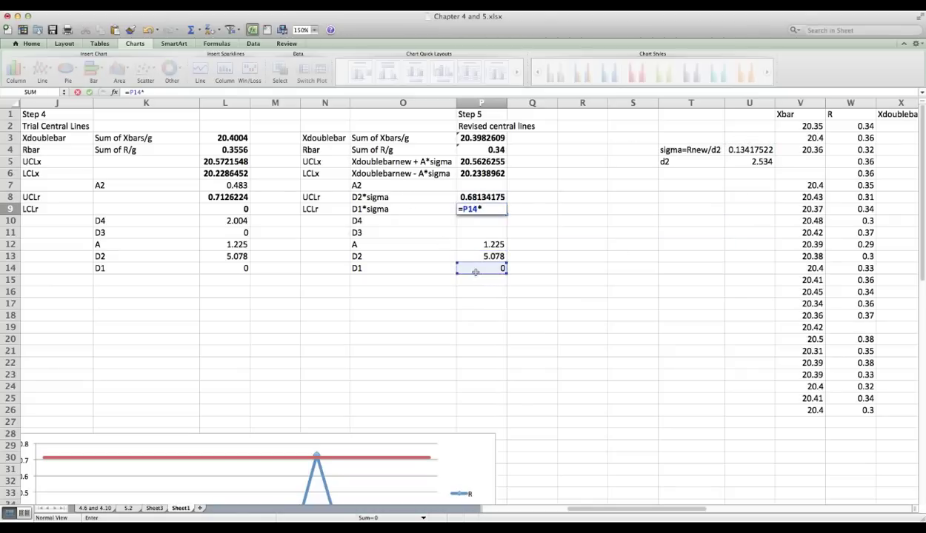
left_click(738, 151)
key("Return")
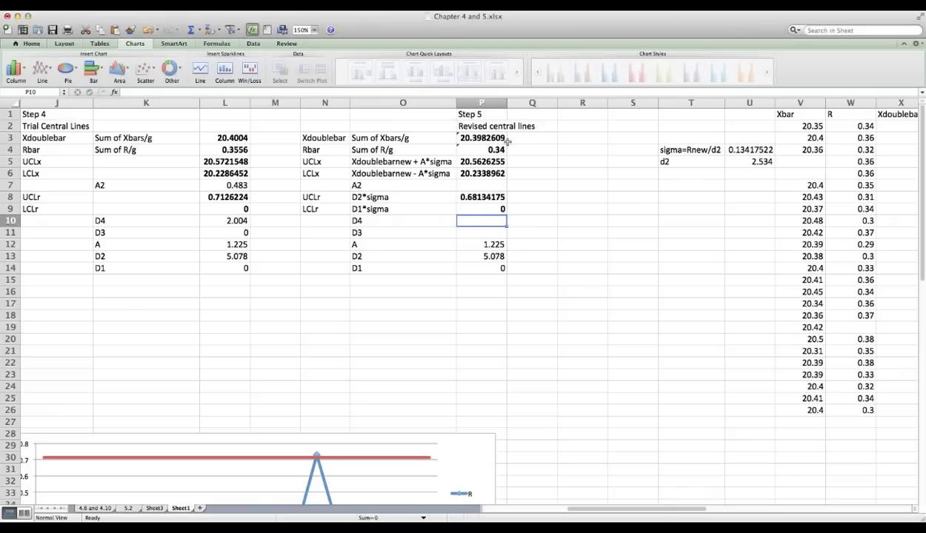
Step: Link the new Xdoublebar column's first cell X2 to the revised Xdoublebar with the formula =P3
scroll(675, 235, "right", 10)
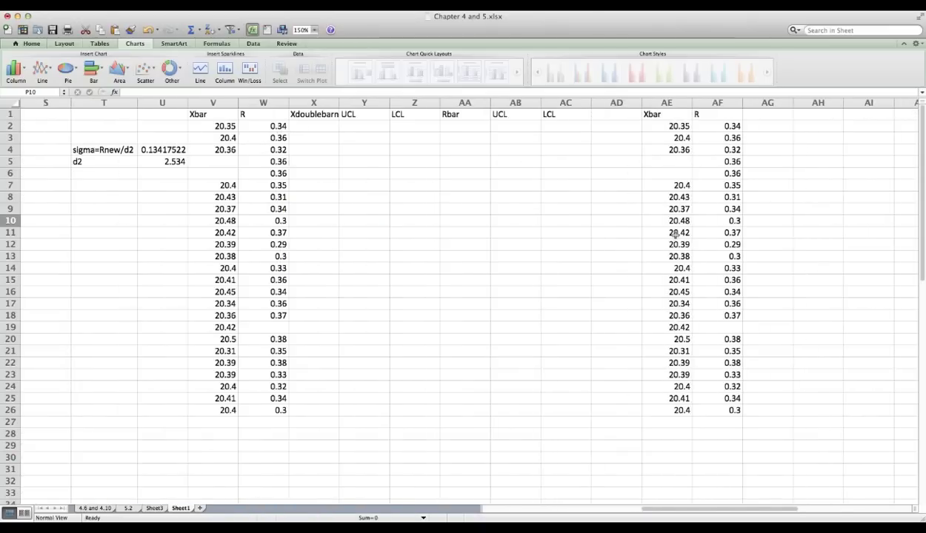
scroll(675, 235, "left", 15)
scroll(675, 235, "right", 15)
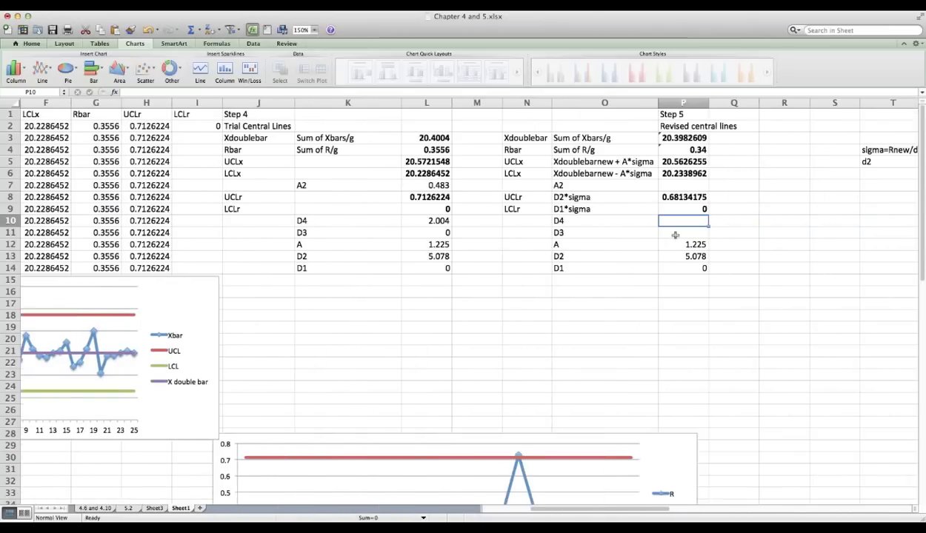
scroll(675, 235, "left", 5)
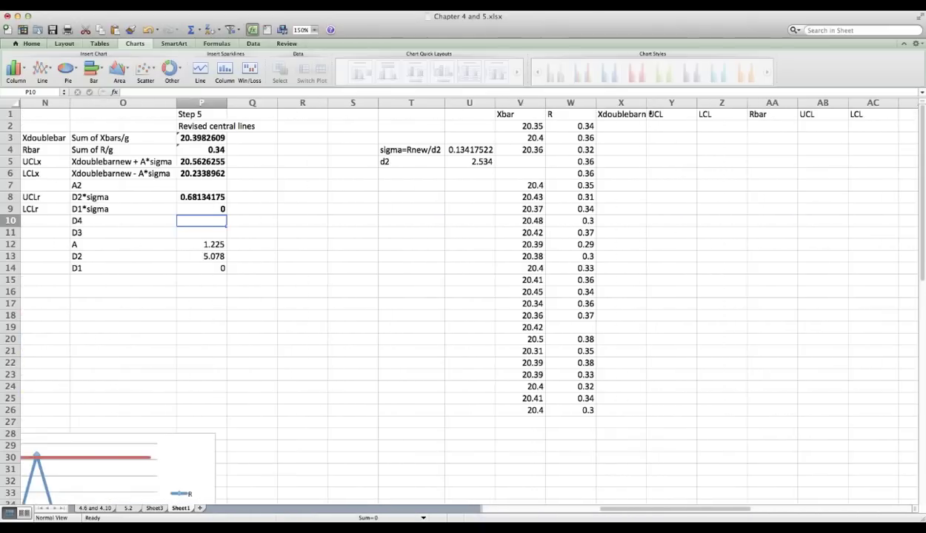
left_click(622, 131)
type("=")
left_click(194, 138)
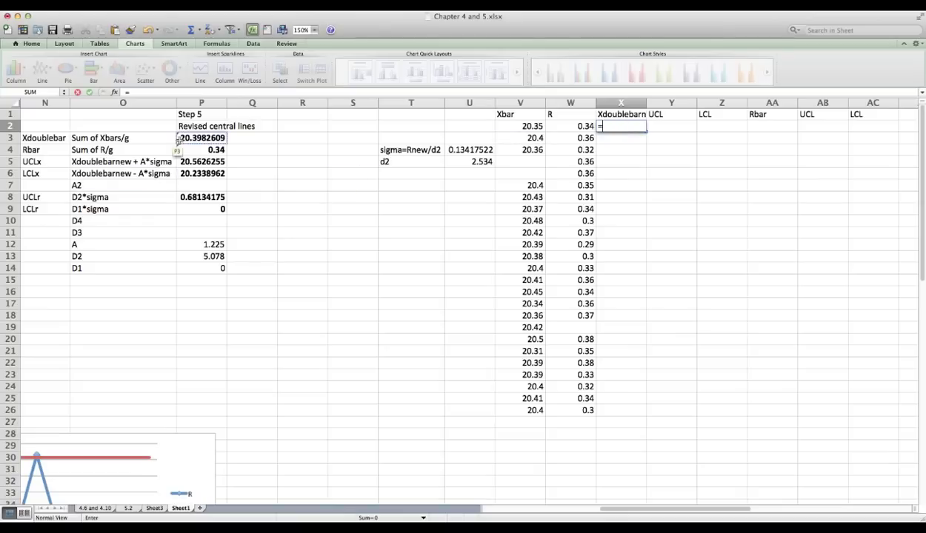
key("Tab")
Step: Link the Xbar limits to the revised values, entering =P5 for UCL in Y2 and =P6 for LCL in Z2
type("=")
left_click(191, 173)
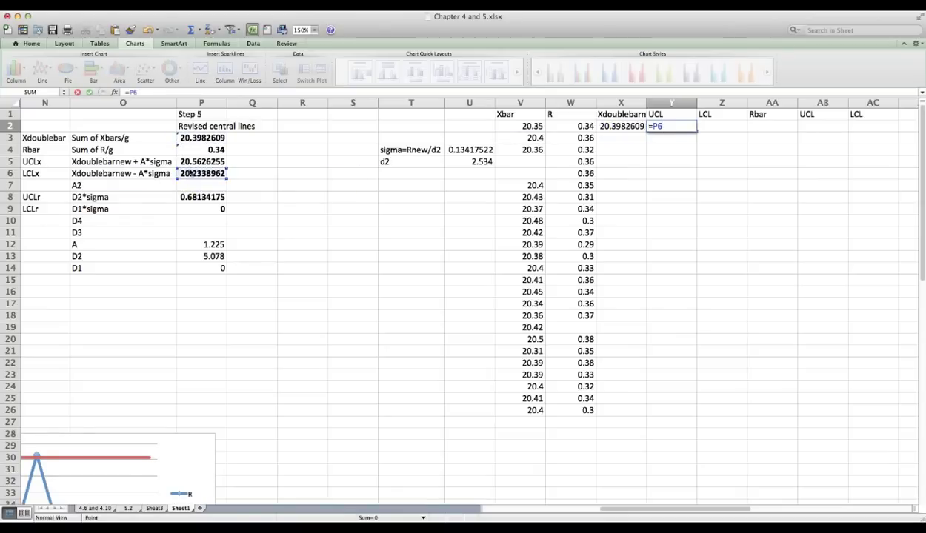
left_click(190, 164)
key("Tab")
type("=p")
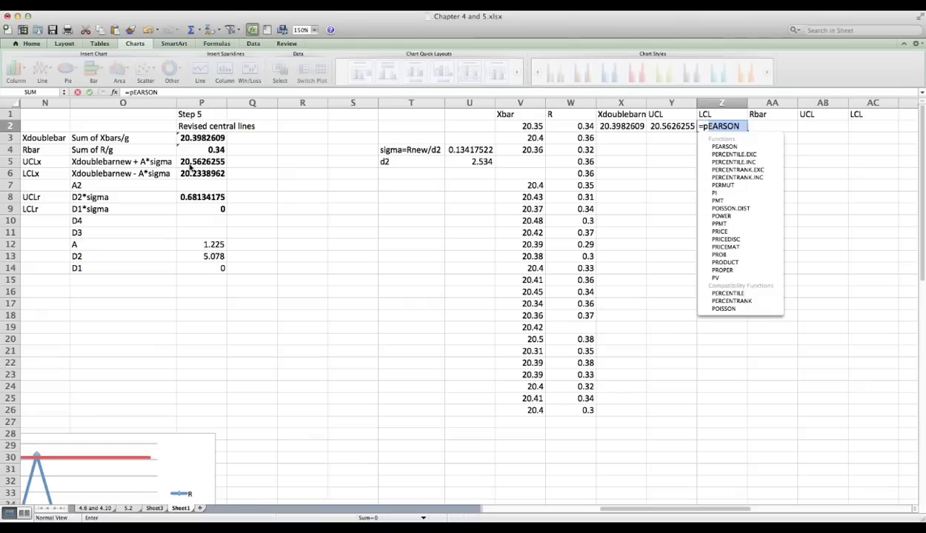
type("6")
key("Tab")
Step: Link the R chart's Rbar, UCL and LCL cells AA2:AC2 to the revised values with =P4, =P8 and =P9
type("=")
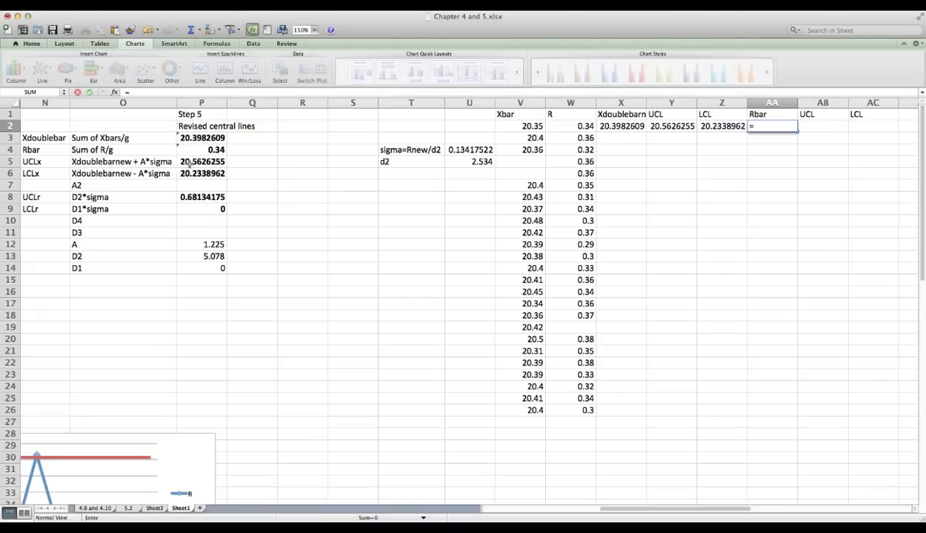
left_click(195, 151)
key("Tab")
type("=")
left_click(189, 197)
key("Tab")
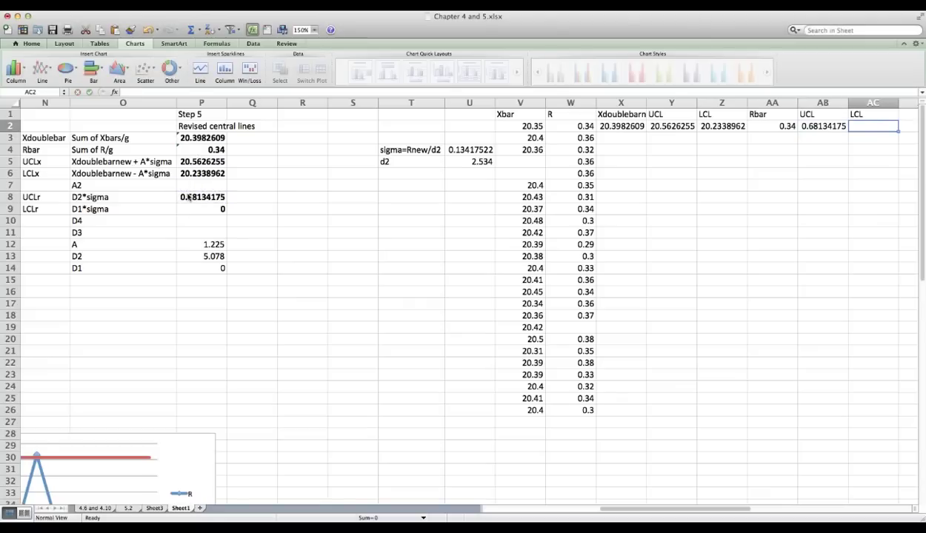
type("=")
left_click(188, 207)
left_click(189, 208)
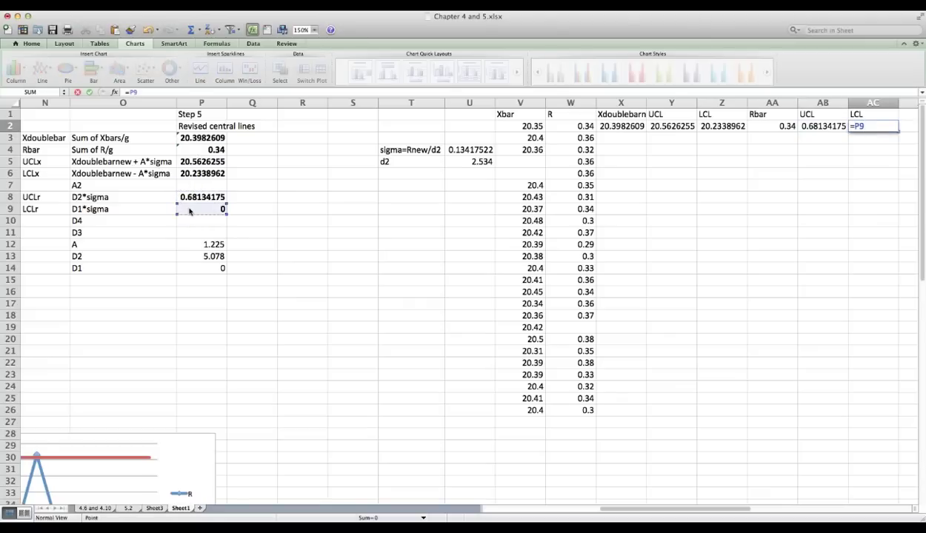
key("Return")
Step: Enter =X2 in X3 and fill it across to column AC and down to row 26 for all center lines and limits
type("=")
key("Up")
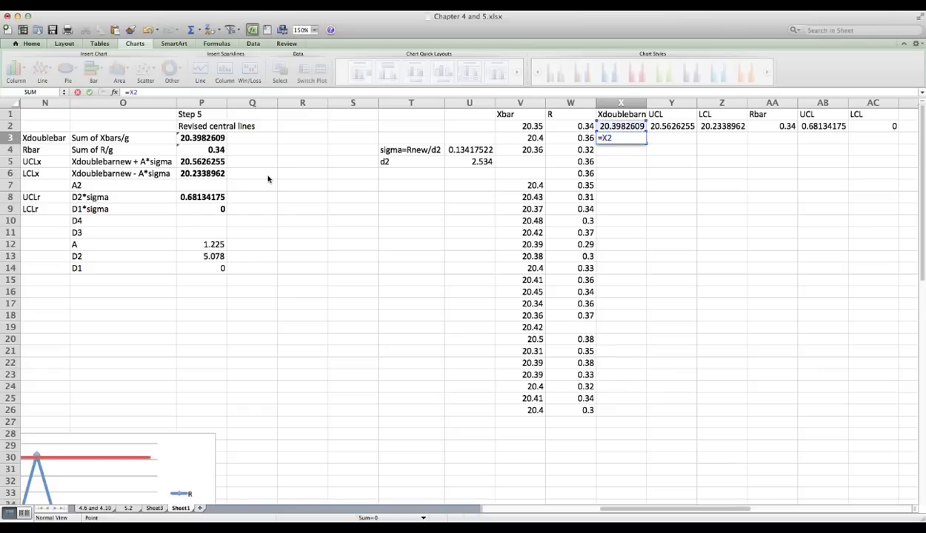
key("Return")
left_click(613, 137)
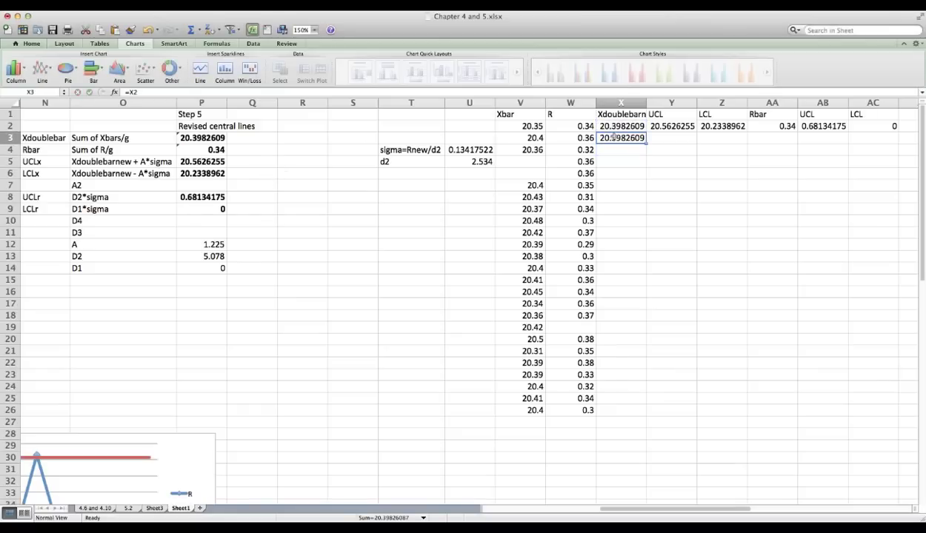
left_click_drag(646, 141, 876, 416)
scroll(761, 385, "right", 5)
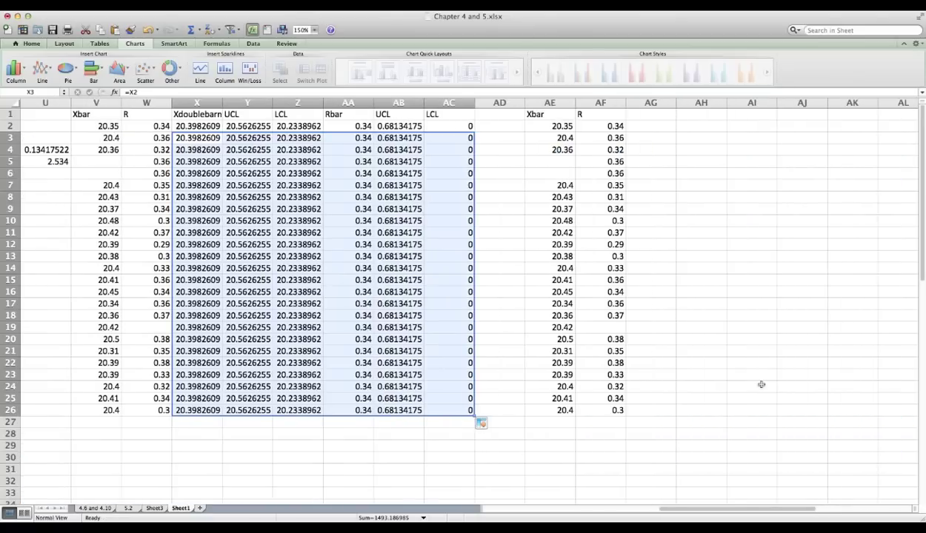
scroll(760, 385, "left", 5)
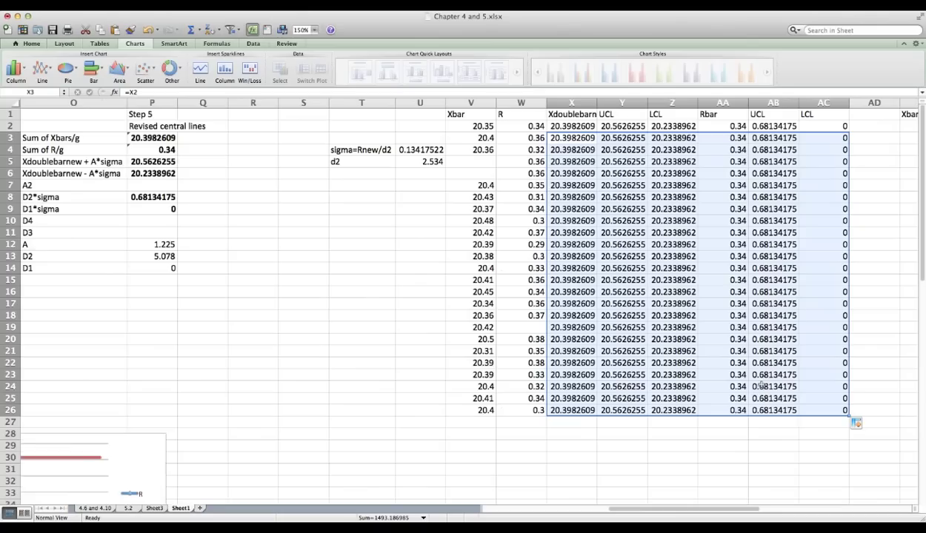
Step: Copy the original Xbar chart and paste the copy below the revised data table at cell W27
scroll(761, 384, "down", 10)
scroll(761, 384, "left", 8)
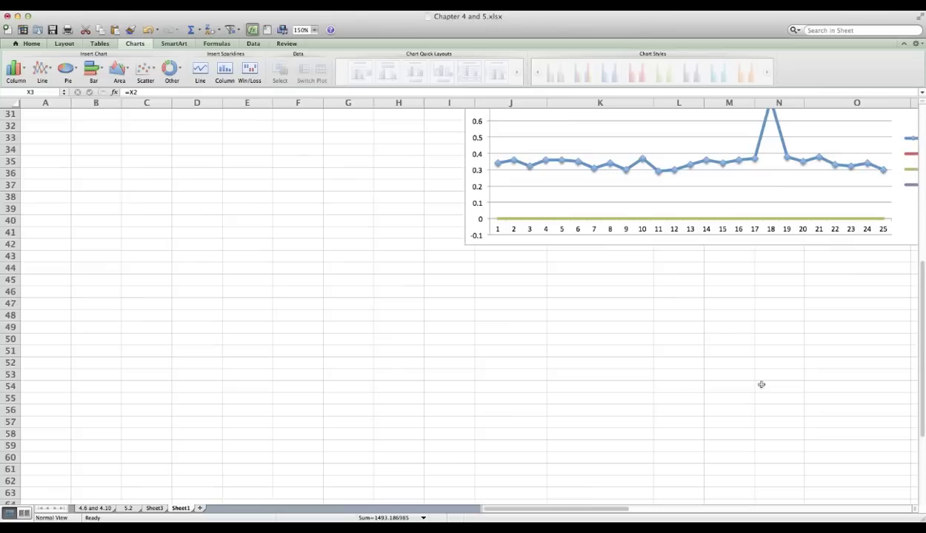
scroll(760, 385, "up", 7)
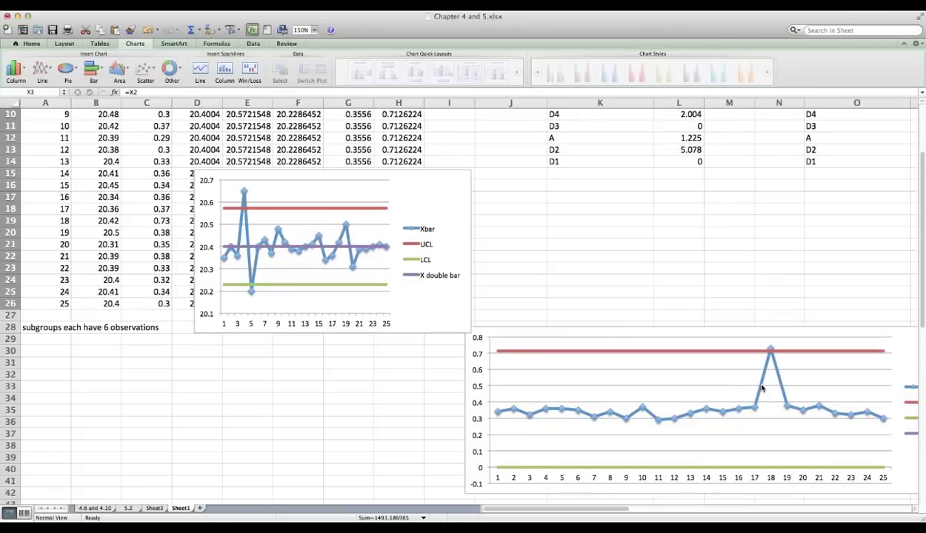
left_click(448, 215)
scroll(629, 210, "right", 7)
scroll(628, 210, "right", 5)
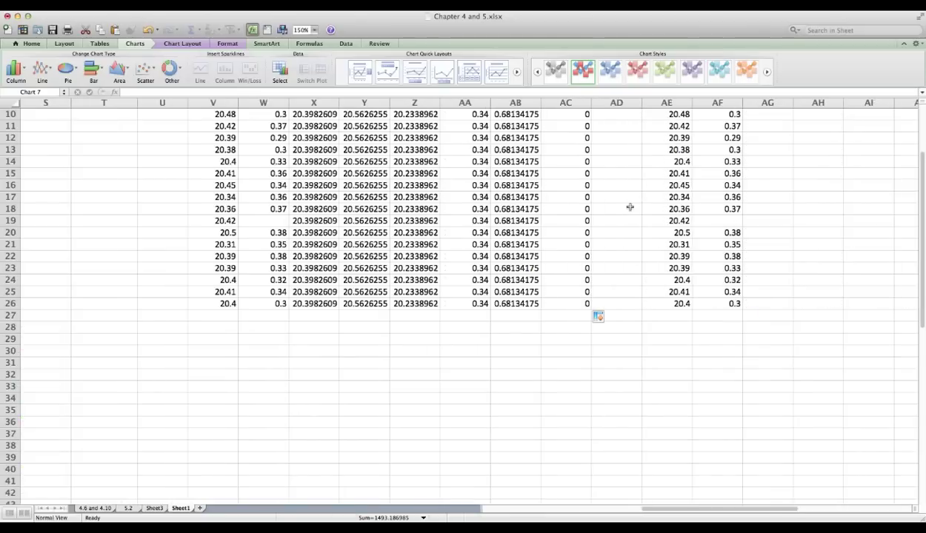
left_click(275, 317)
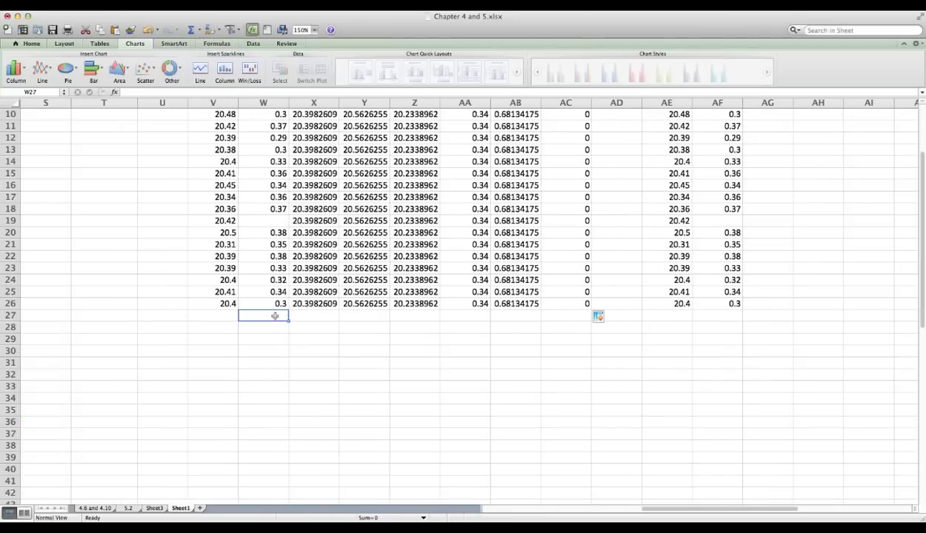
key("super+v")
Step: In the copied Xbar chart's data source, set the X double bar series' Y values to Sheet1 range X2:X26
right_click(296, 327)
left_click(322, 374)
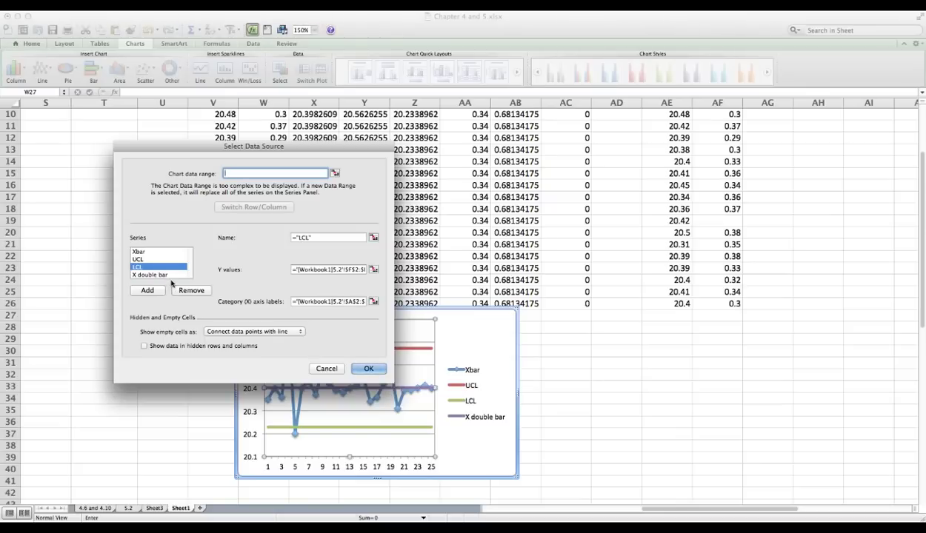
left_click(164, 275)
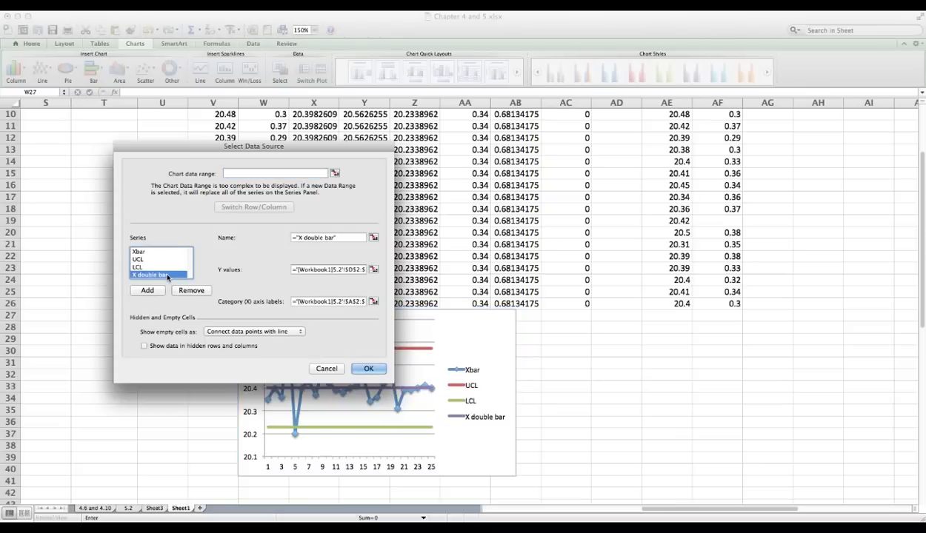
left_click(374, 270)
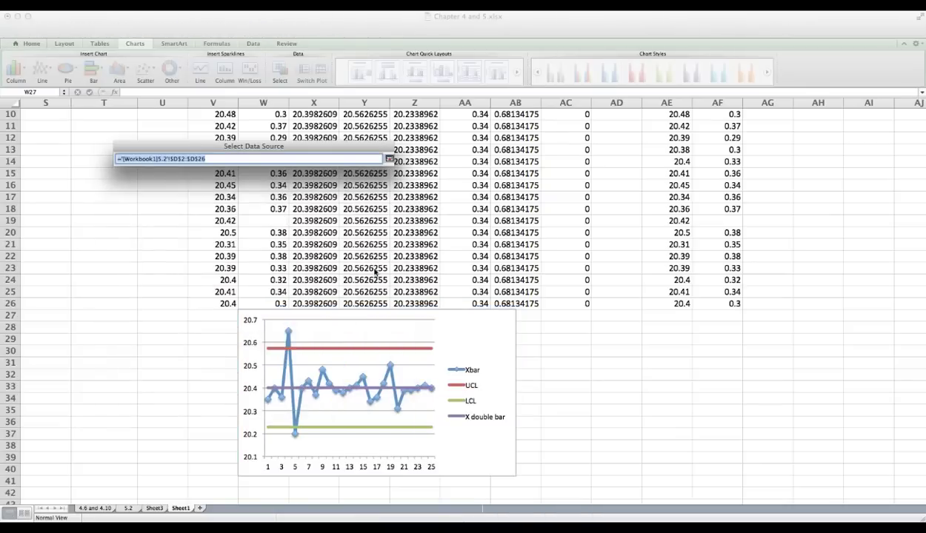
left_click(461, 190)
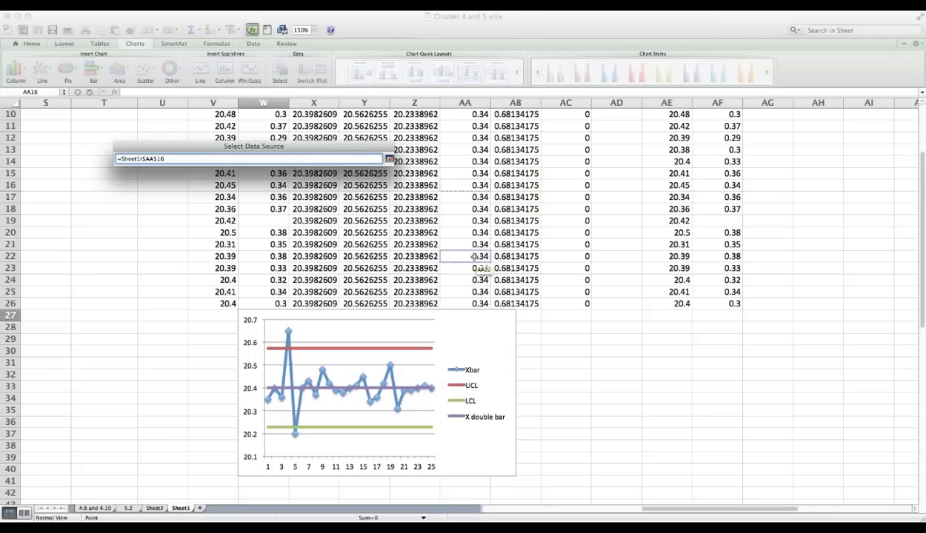
left_click(215, 304)
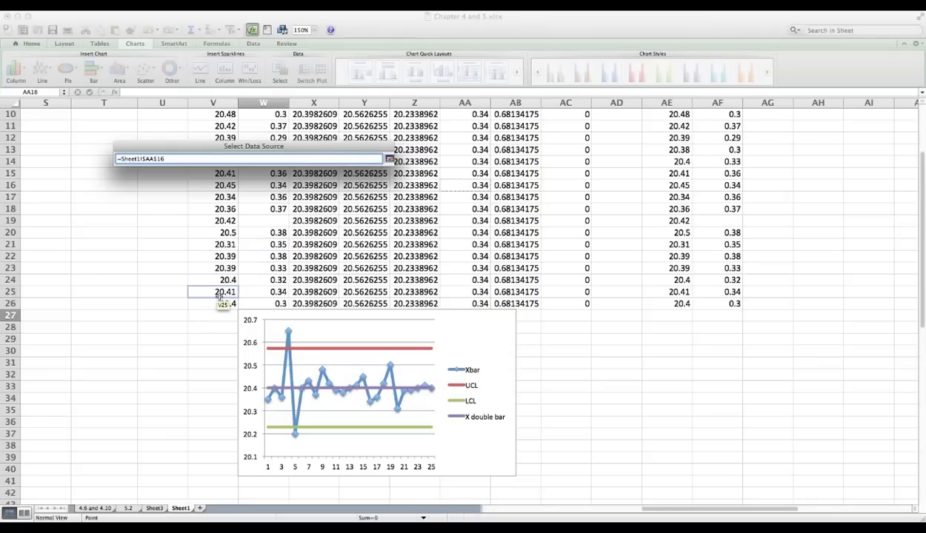
left_click_drag(220, 306, 208, 124)
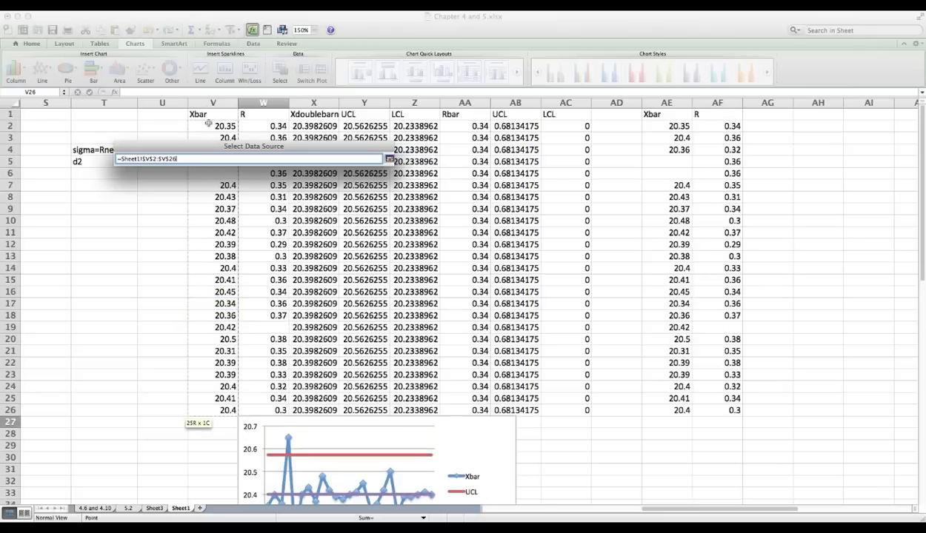
left_click(306, 125)
key("BackSpace")
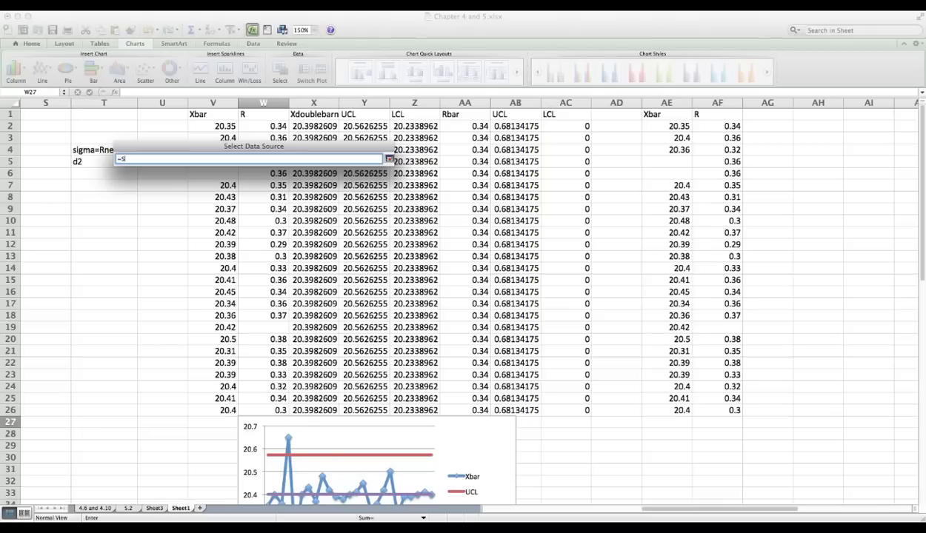
left_click_drag(310, 137, 304, 411)
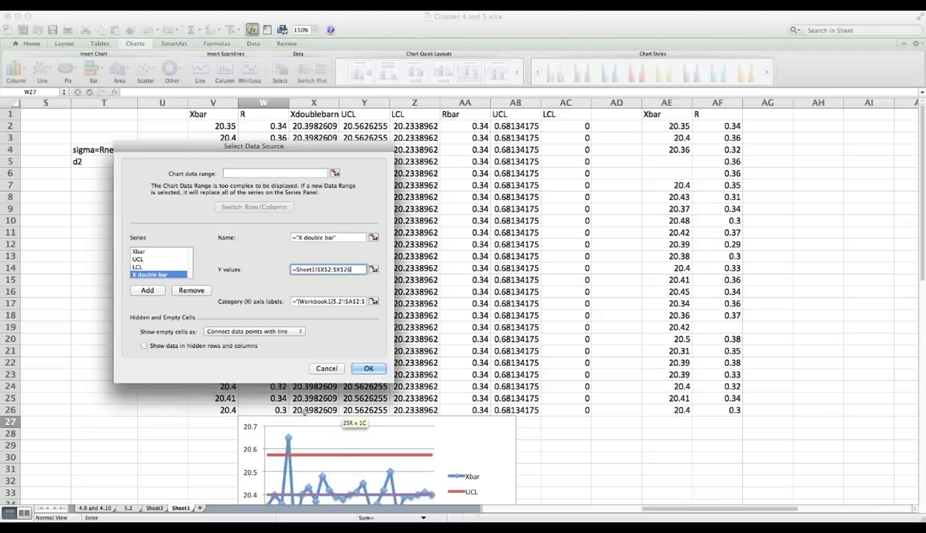
Step: Set the copied Xbar chart's UCL series Y values to Y2:Y26 and its LCL series Y values to Z2:Z26
left_click(170, 261)
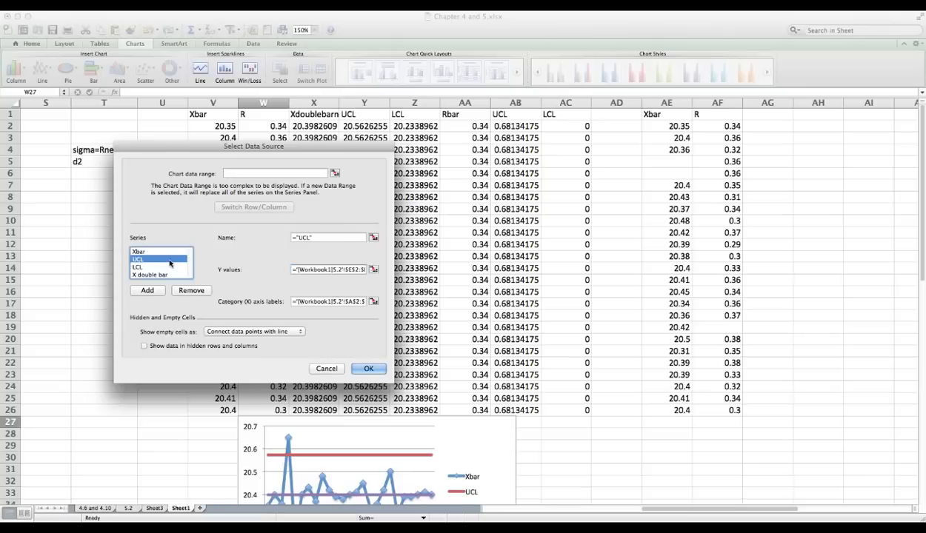
left_click(374, 270)
left_click_drag(373, 131, 370, 410)
key("Return")
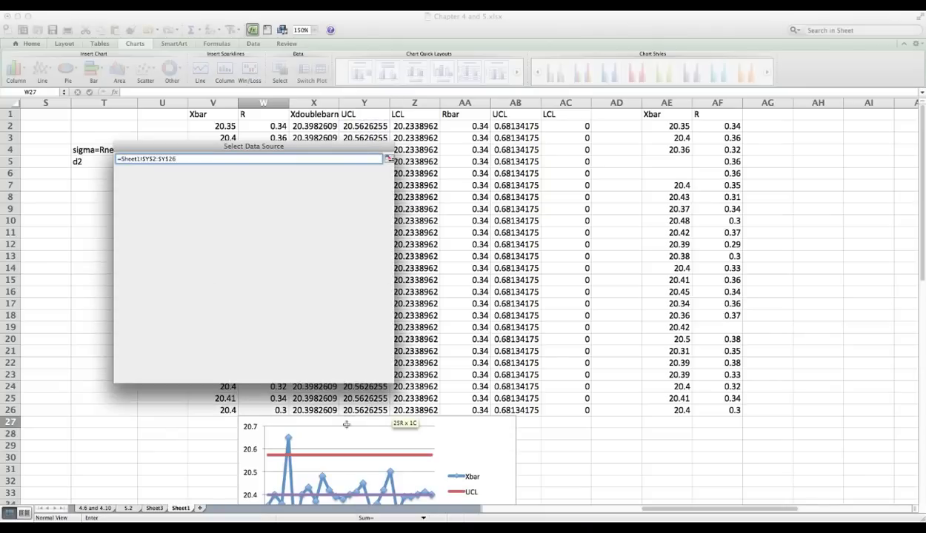
left_click(155, 268)
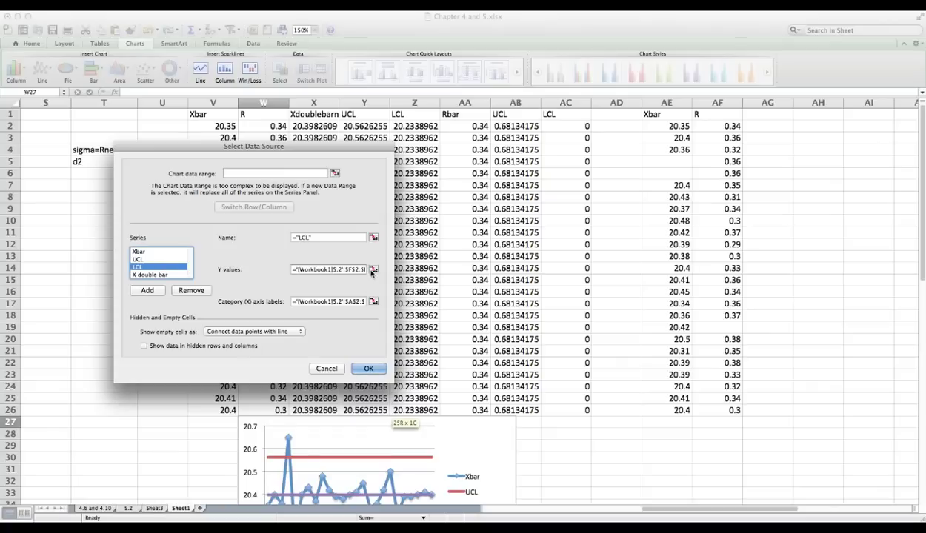
left_click(373, 270)
left_click_drag(408, 126, 421, 410)
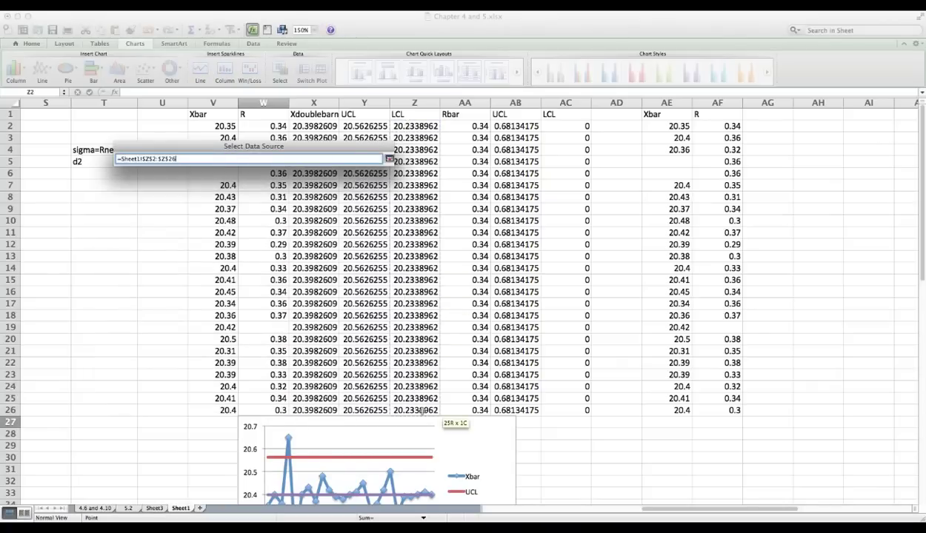
key("Return")
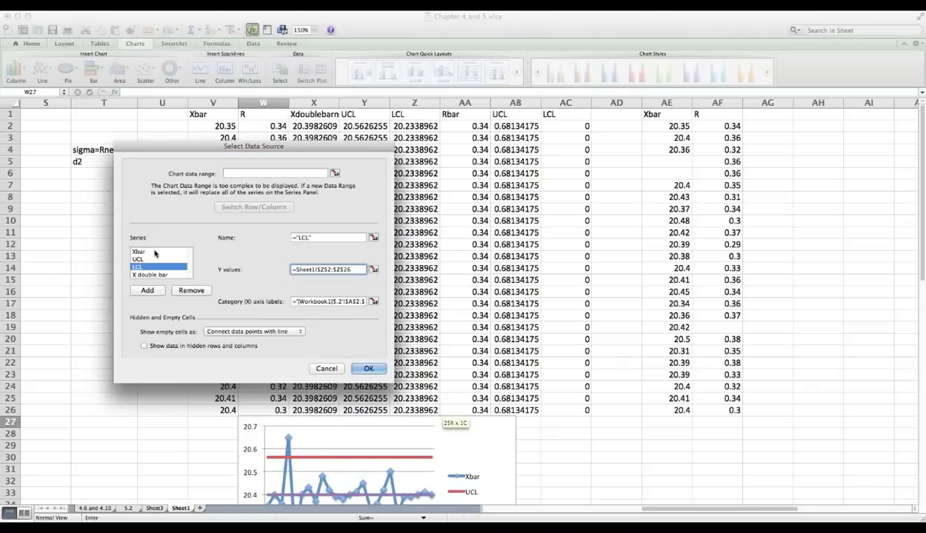
Step: Set the Xbar series' Y values to V2:V26 and apply the new data source to the copied Xbar chart
left_click(155, 253)
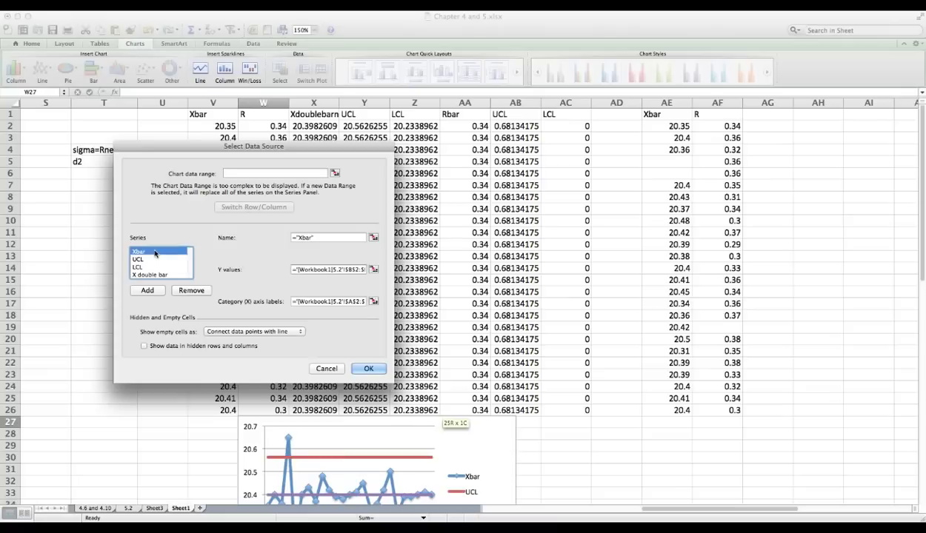
left_click(374, 270)
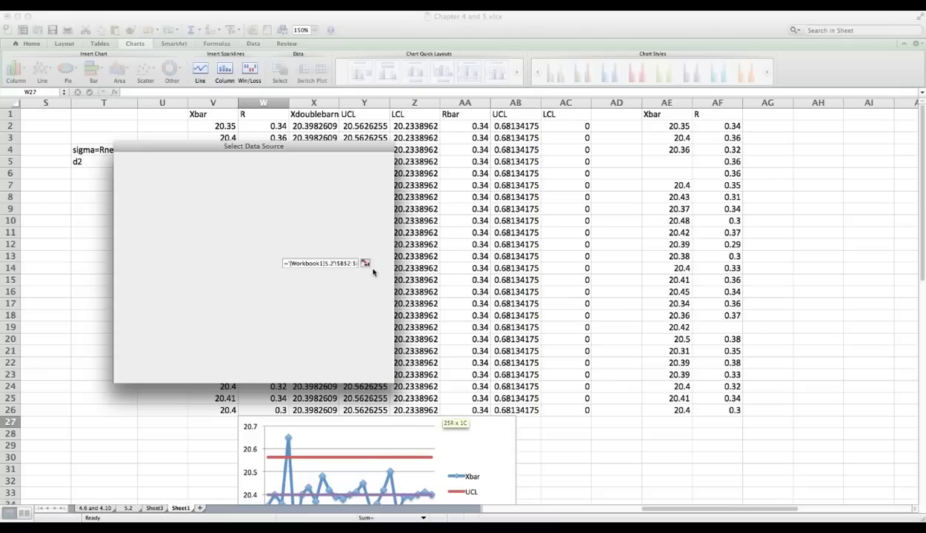
left_click_drag(213, 126, 222, 407)
key("Return")
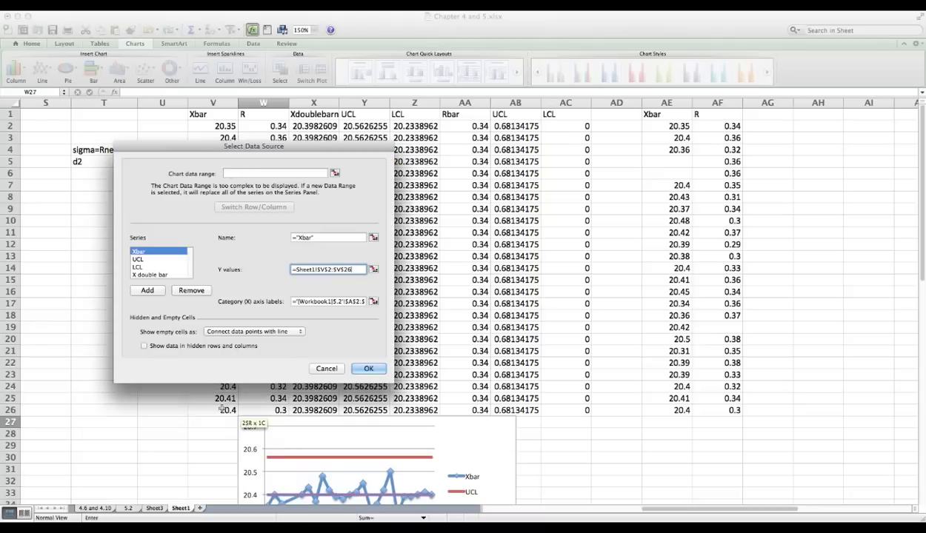
left_click(363, 369)
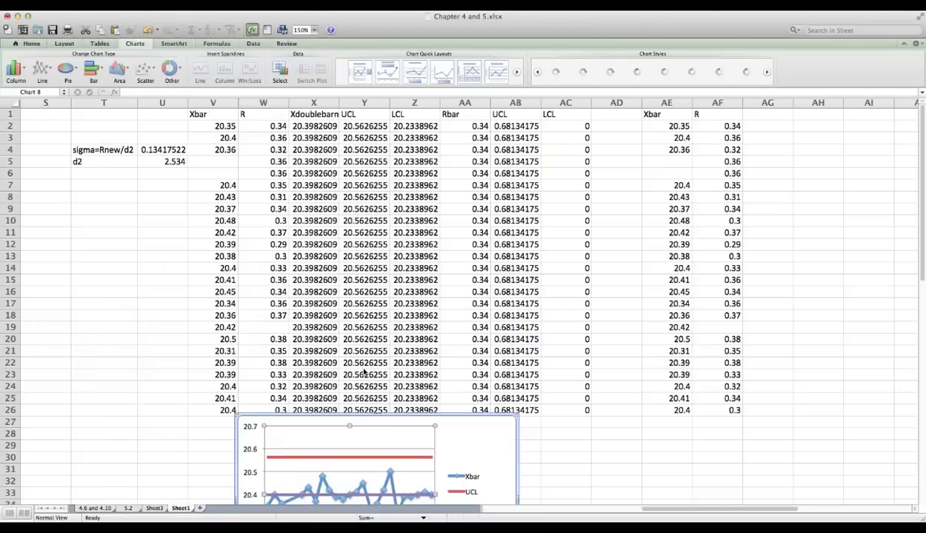
scroll(363, 373, "down", 6)
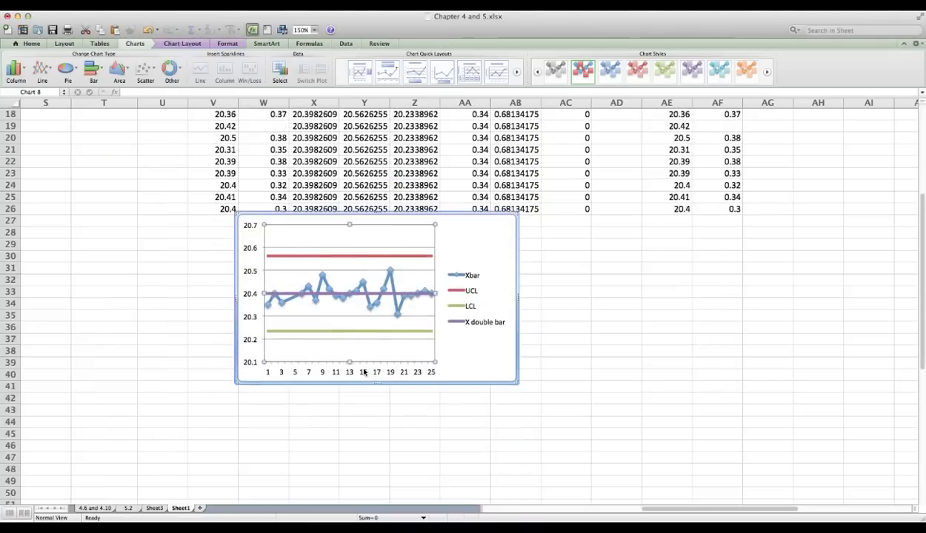
left_click(490, 257)
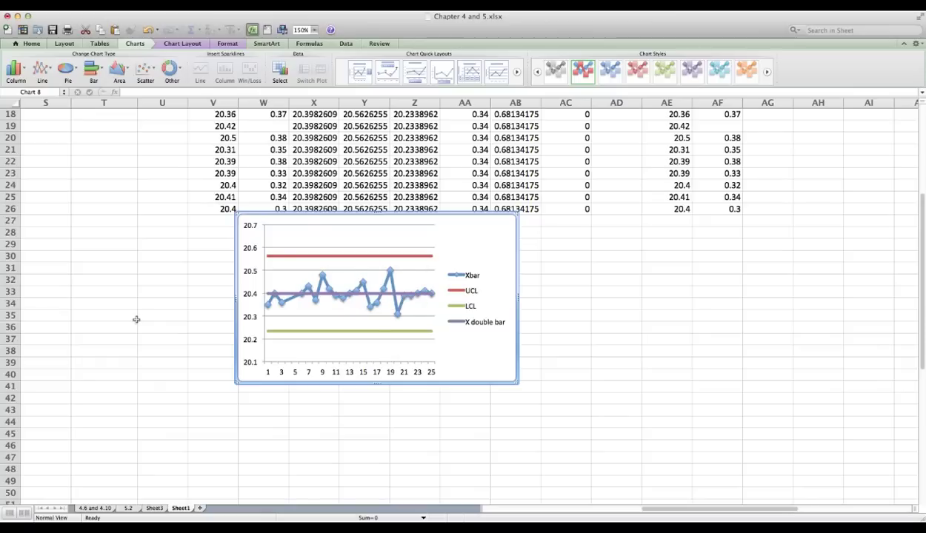
Step: Copy the original R chart and paste the copy beside the revised Xbar chart at cell AD28
scroll(136, 319, "left", 10)
scroll(137, 319, "down", 4)
scroll(136, 319, "up", 2)
scroll(136, 319, "right", 5)
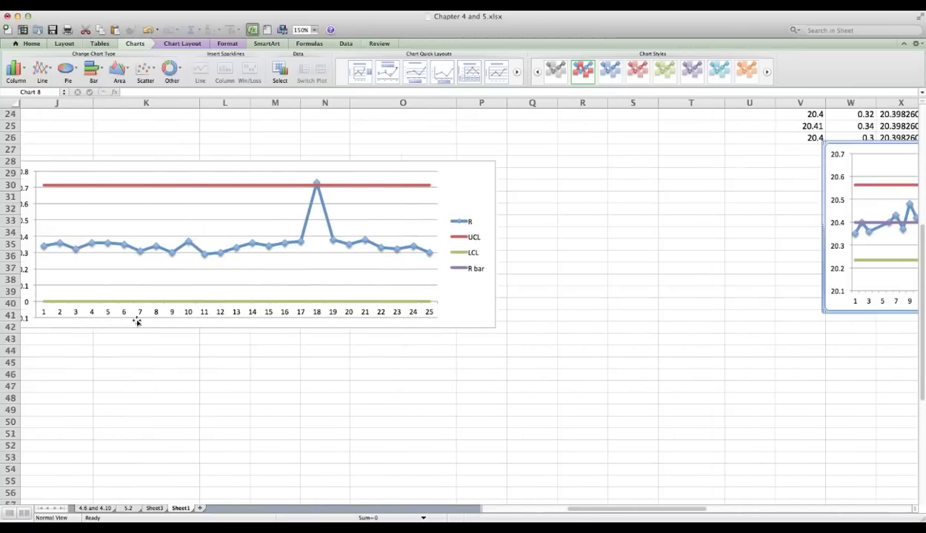
left_click(448, 194)
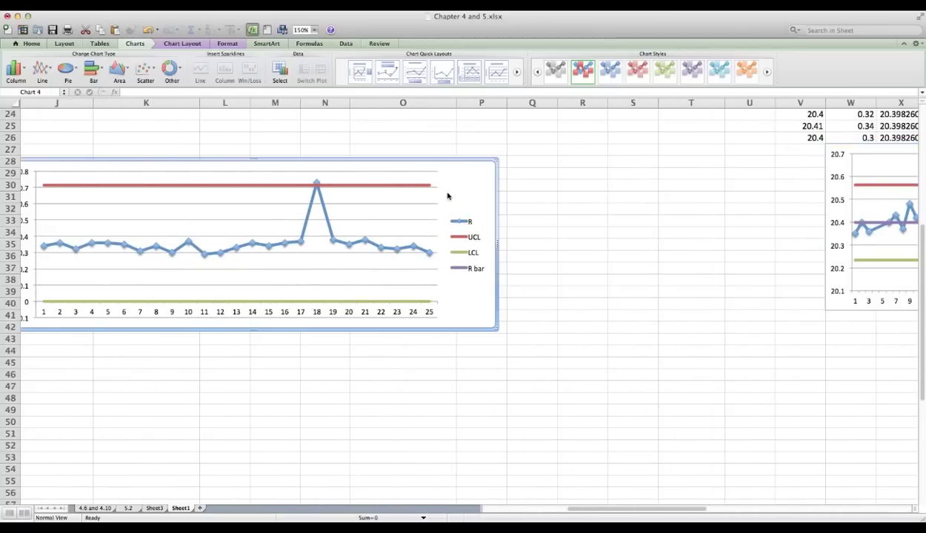
left_click(596, 186)
scroll(604, 186, "right", 10)
scroll(604, 186, "up", 2)
scroll(390, 246, "left", 10)
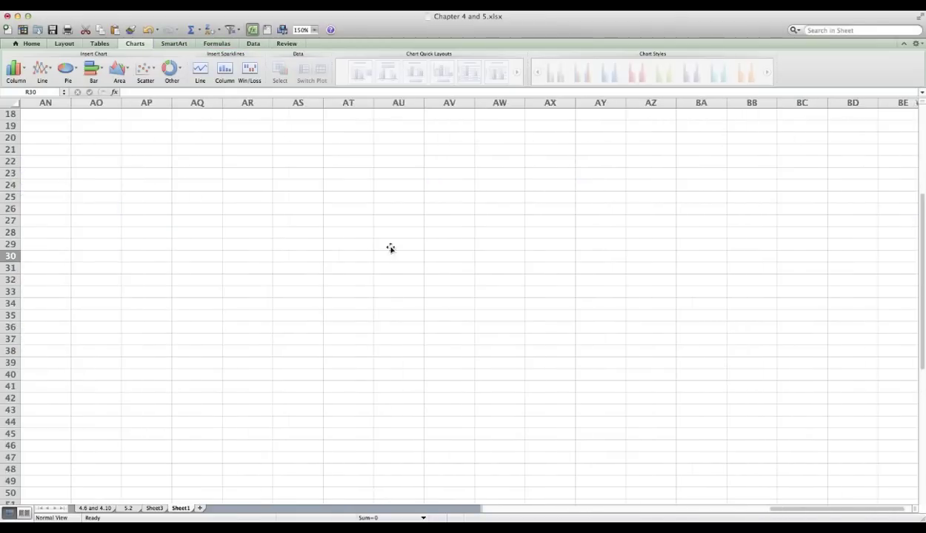
scroll(391, 246, "right", 4)
scroll(391, 246, "up", 1)
scroll(390, 248, "up", 4)
scroll(390, 249, "right", 1)
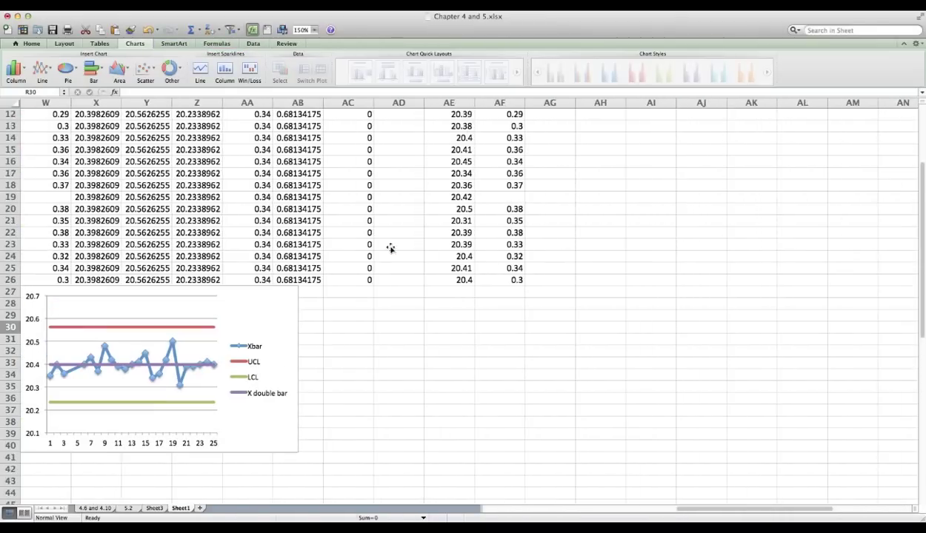
left_click(374, 312)
key("super+v")
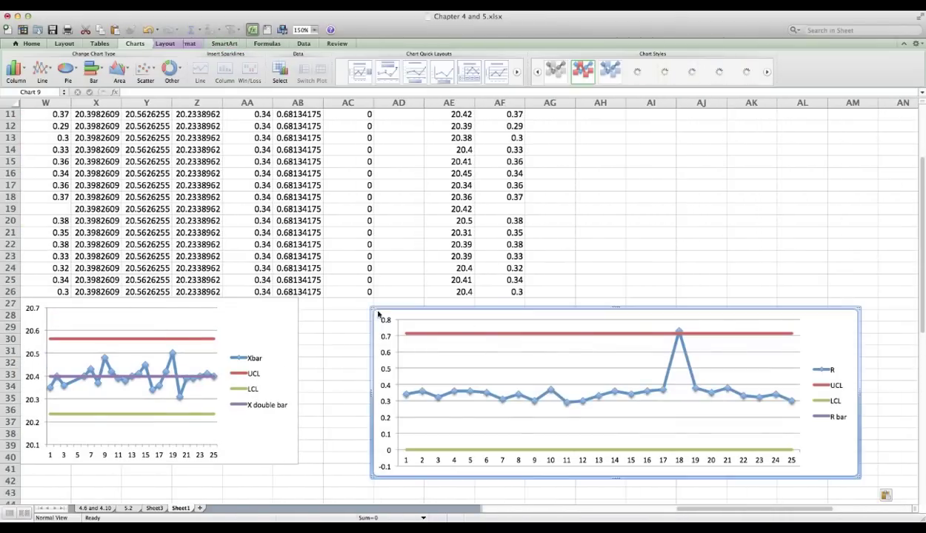
Step: Open the copied R chart's data source and start reselecting the R series' Y values
right_click(830, 338)
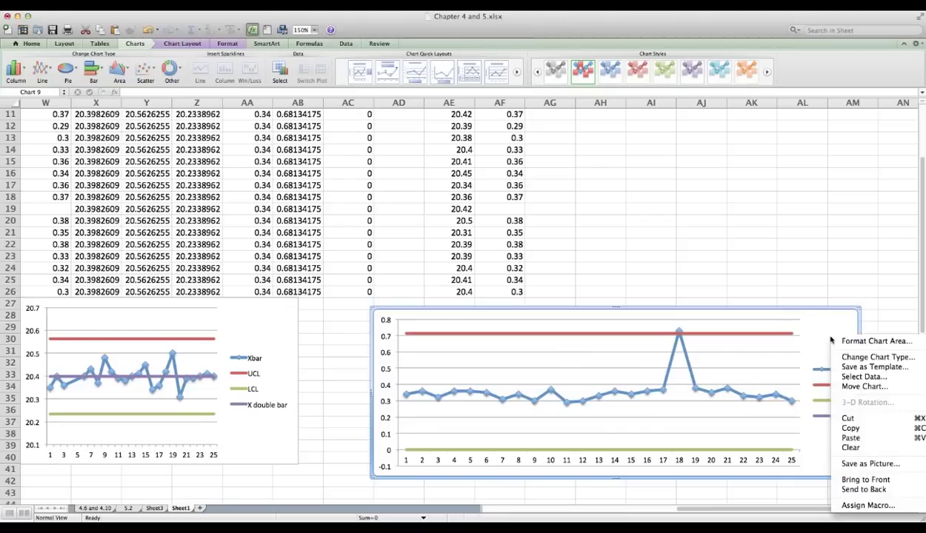
left_click(859, 377)
left_click(720, 373)
left_click(698, 363)
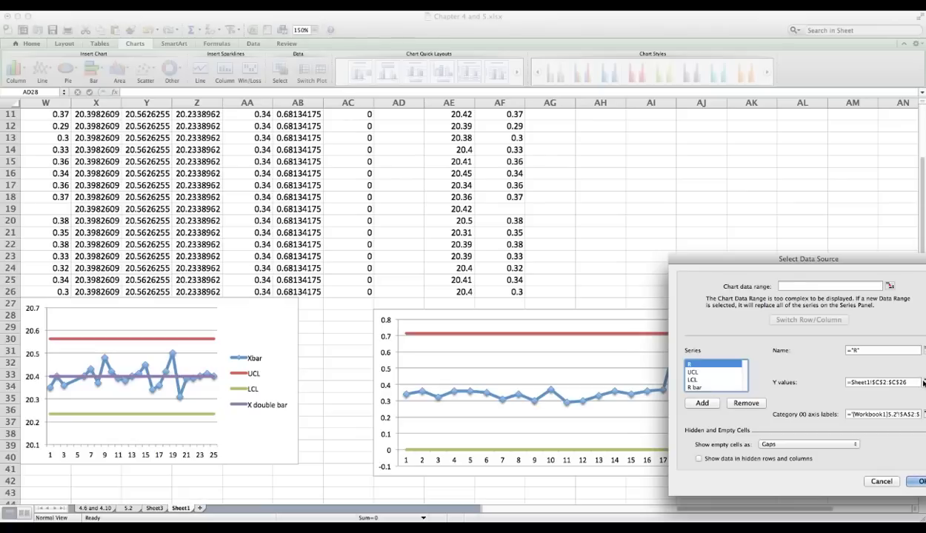
left_click(923, 382)
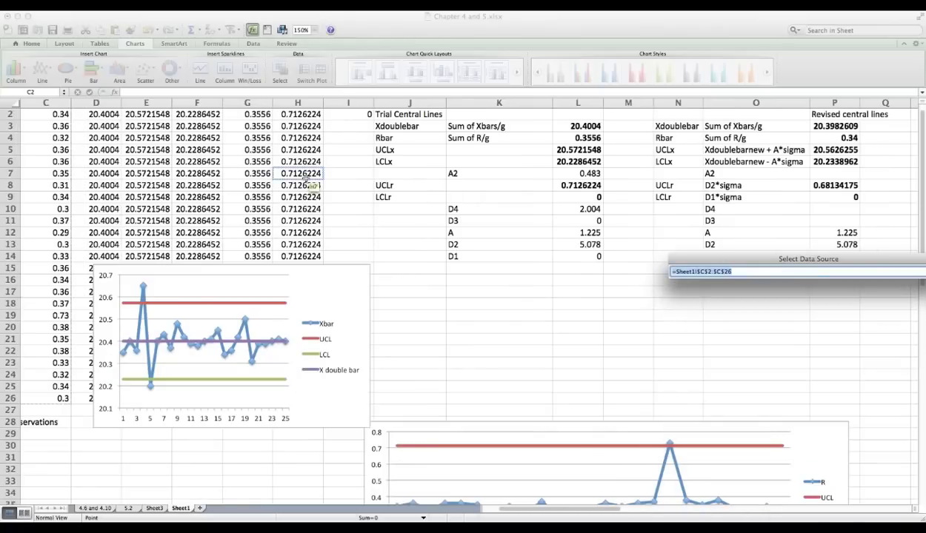
left_click(59, 398)
left_click_drag(60, 399, 45, 122)
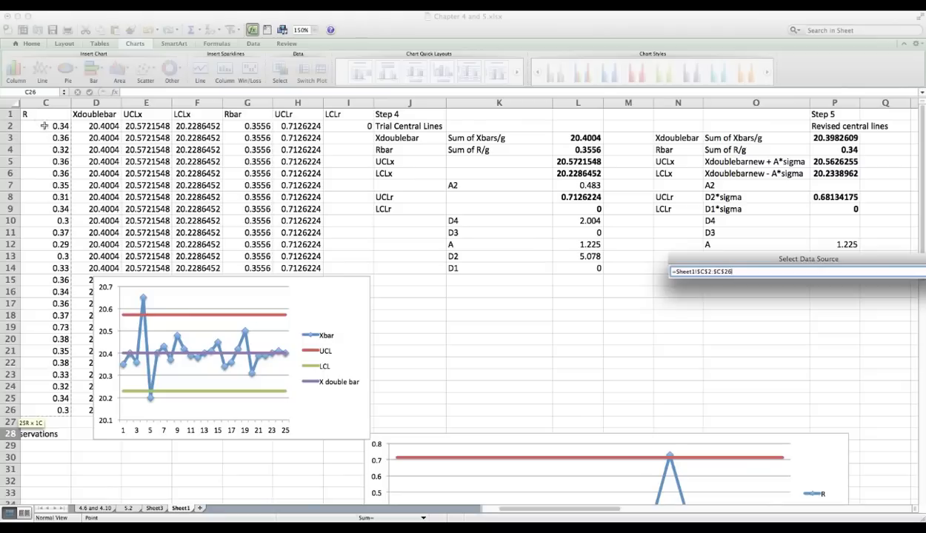
left_click_drag(44, 126, 327, 163)
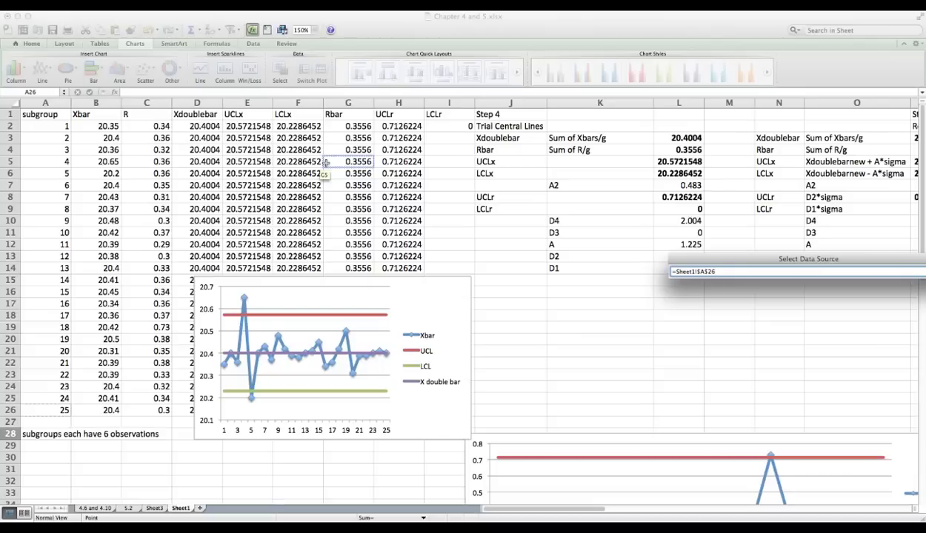
Step: Set the copied R chart's R series Y values to Sheet1 range W2:W26
left_click(794, 235)
scroll(794, 235, "right", 10)
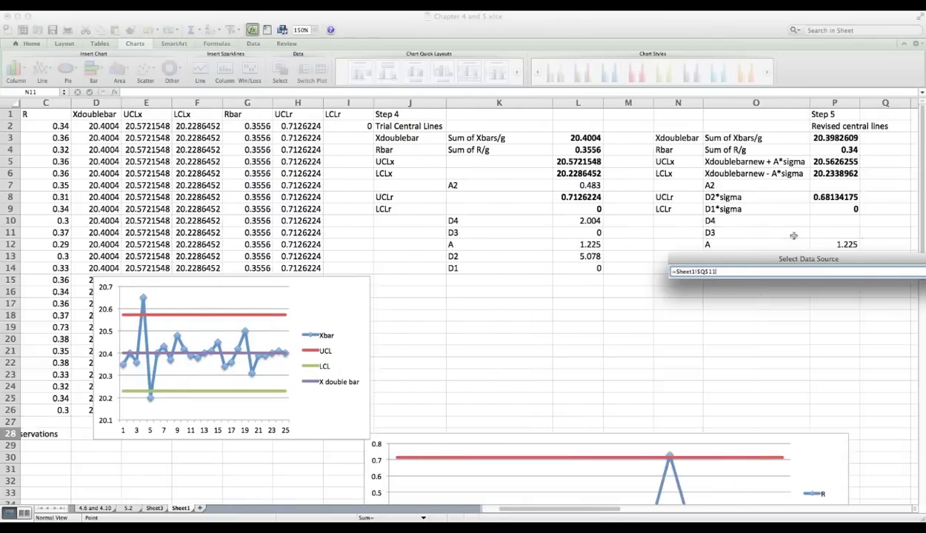
scroll(794, 234, "right", 6)
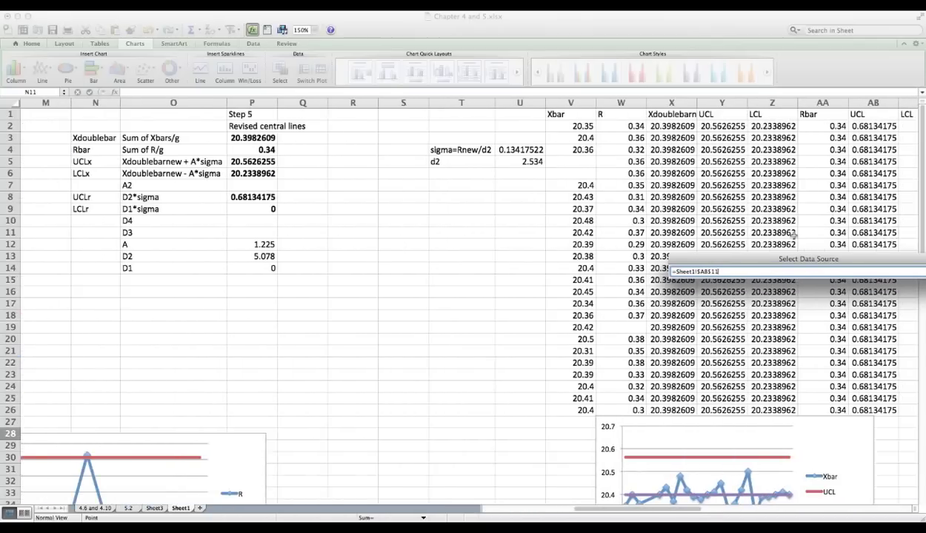
left_click(510, 128)
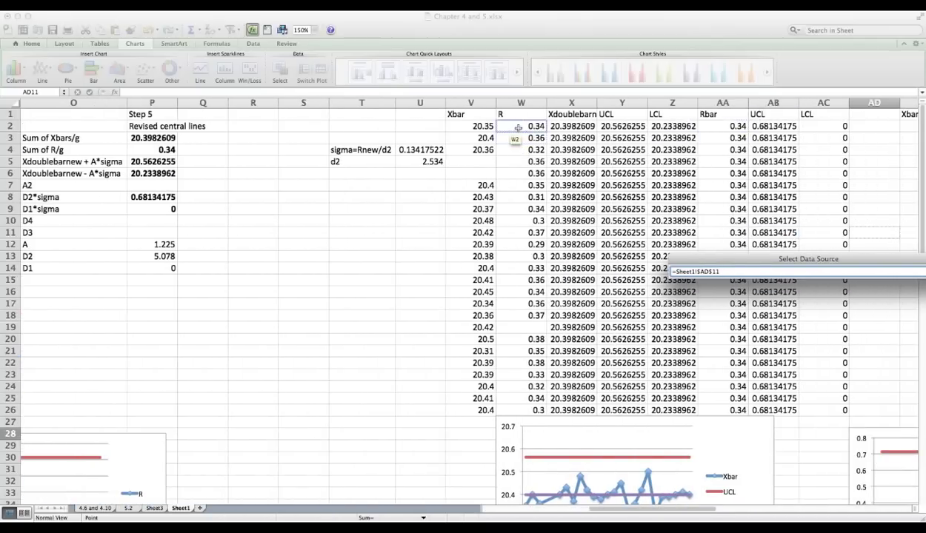
left_click_drag(518, 128, 519, 412)
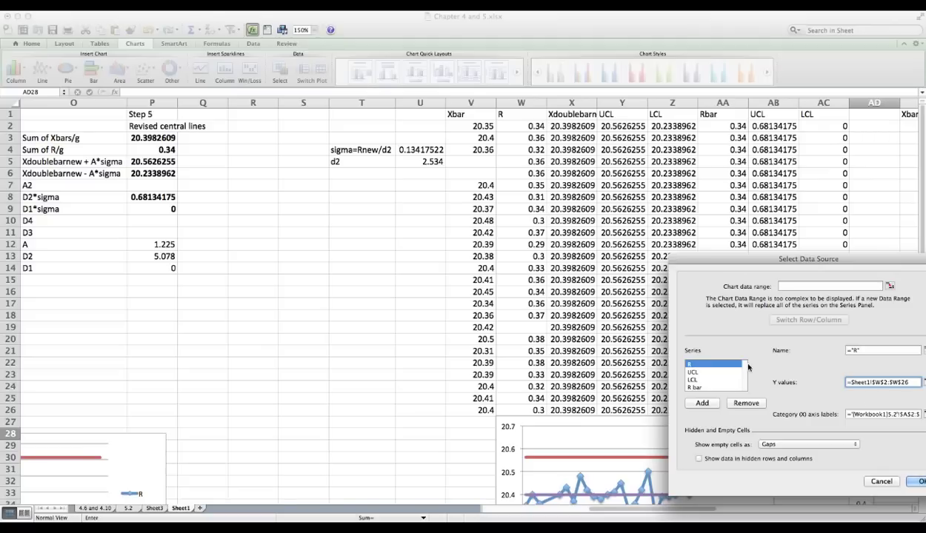
Step: Move the data source dialog aside and set the UCL series' Y values to Sheet1 range Y2:Y26
left_click_drag(806, 258, 642, 237)
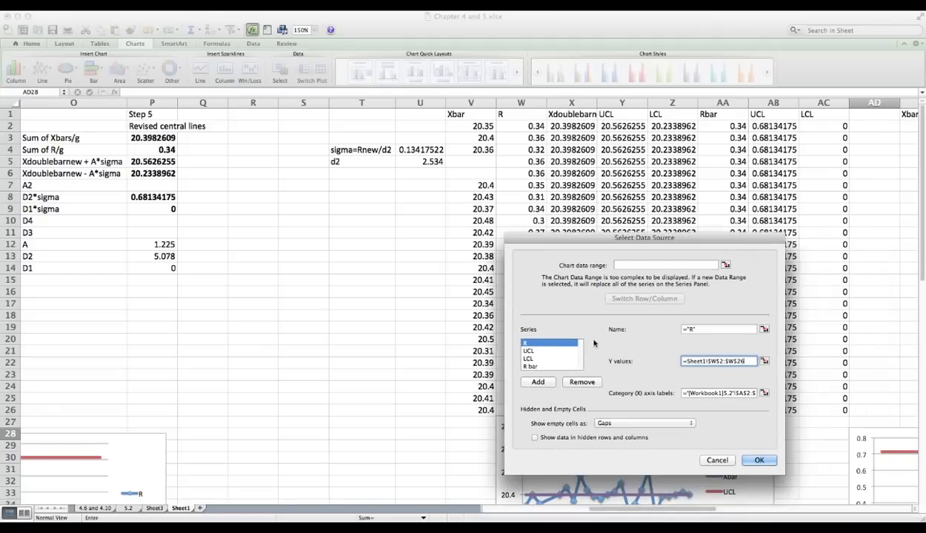
left_click(540, 351)
left_click(763, 361)
left_click(622, 126)
left_click_drag(623, 127, 620, 409)
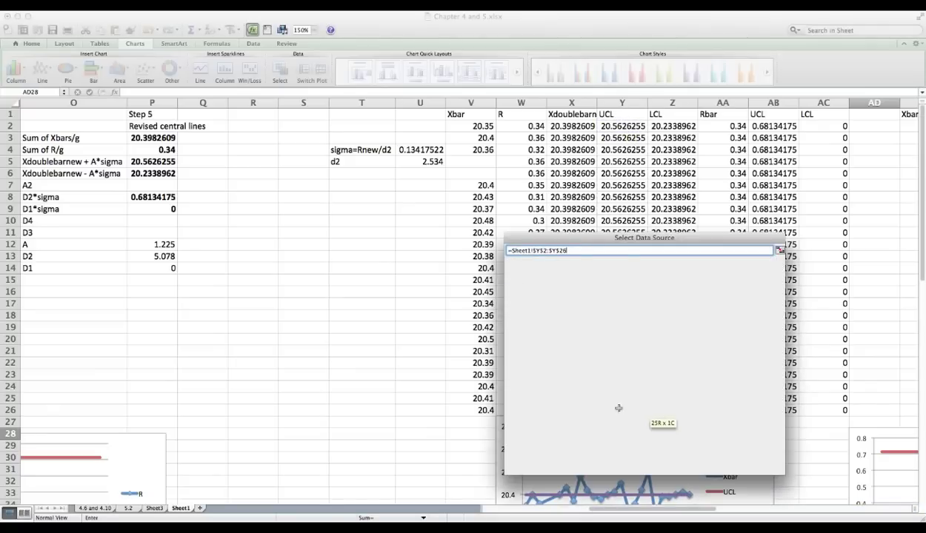
Step: Set the copied R chart's LCL series Y values to Sheet1 range Z2:Z26
left_click(540, 359)
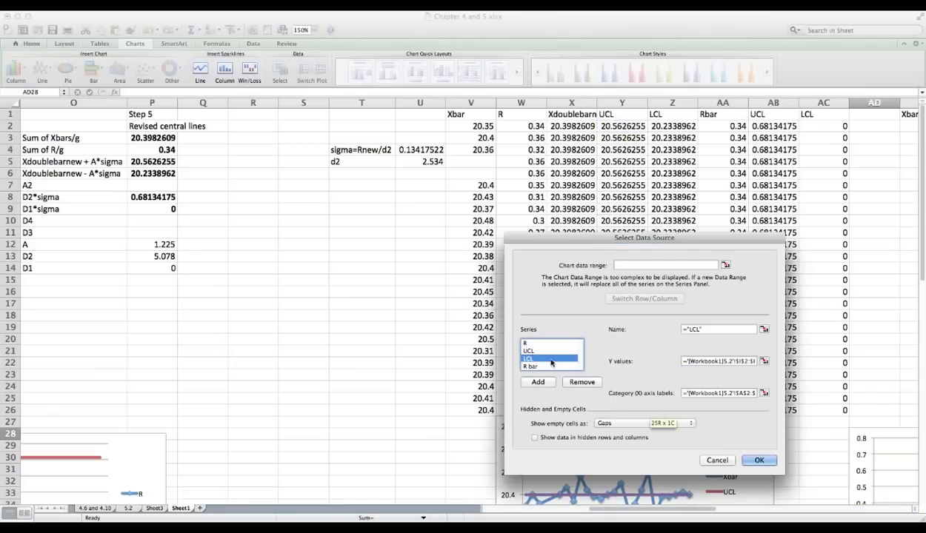
left_click(764, 362)
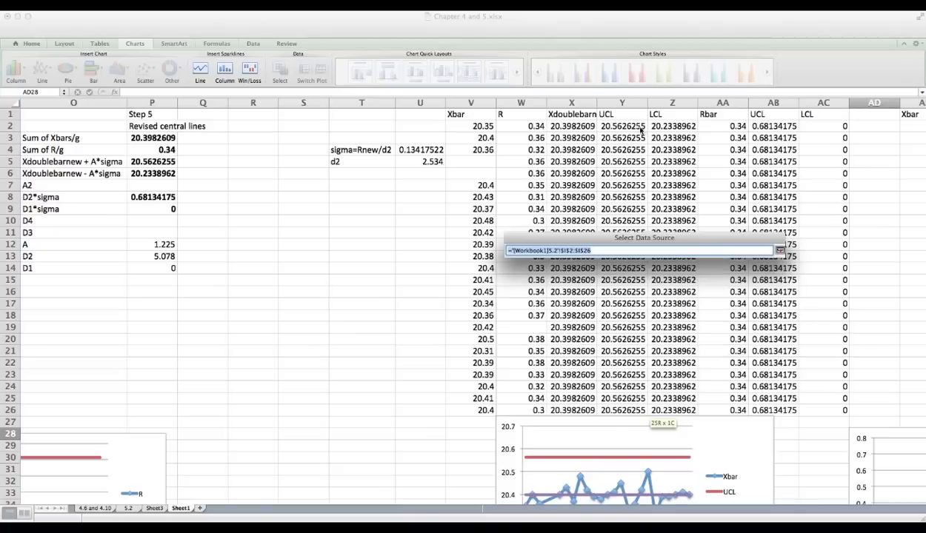
left_click_drag(671, 127, 670, 407)
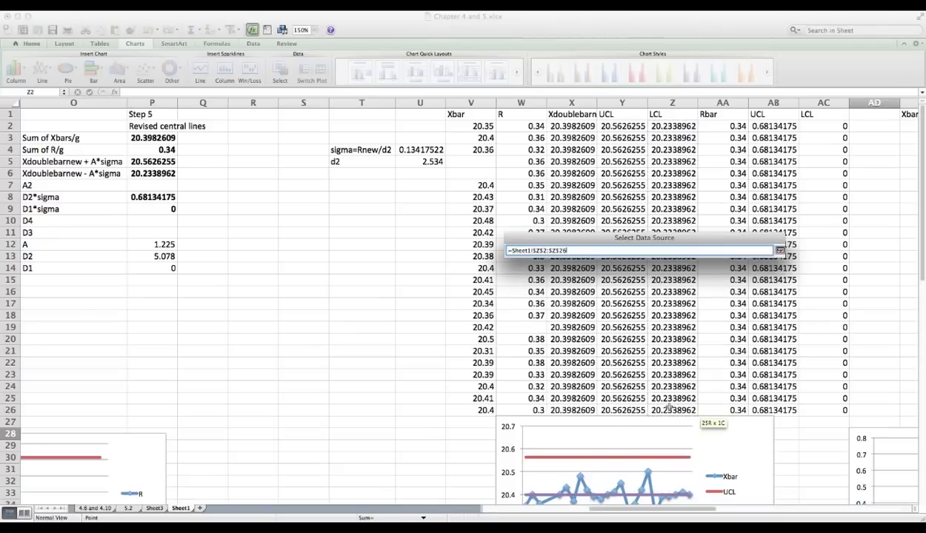
left_click(780, 251)
Step: Set the R bar series' Y values to Sheet1 range AA2:AA26 and apply the new data source to the copied R chart
left_click(551, 367)
left_click(764, 360)
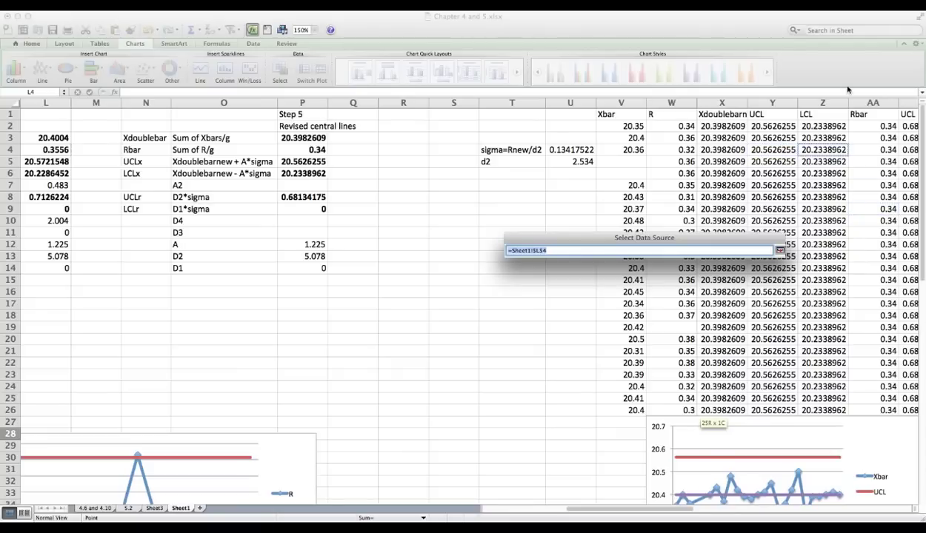
left_click(872, 125)
left_click_drag(872, 125, 860, 405)
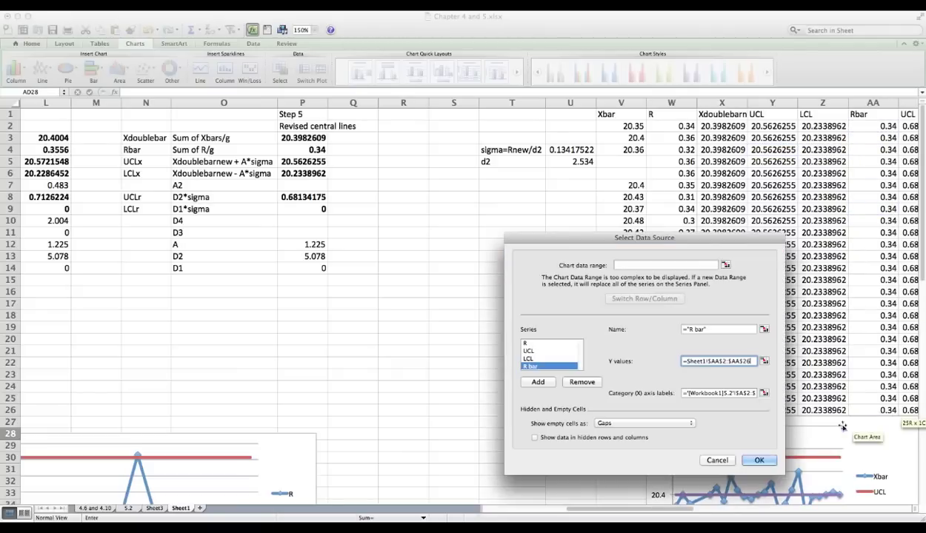
left_click(759, 460)
Step: Compare the relinked R chart with the original charts and examine the UCL and LCL lines on the original Xbar chart
scroll(737, 320, "down", 2)
scroll(738, 320, "down", 3)
scroll(667, 349, "right", 5)
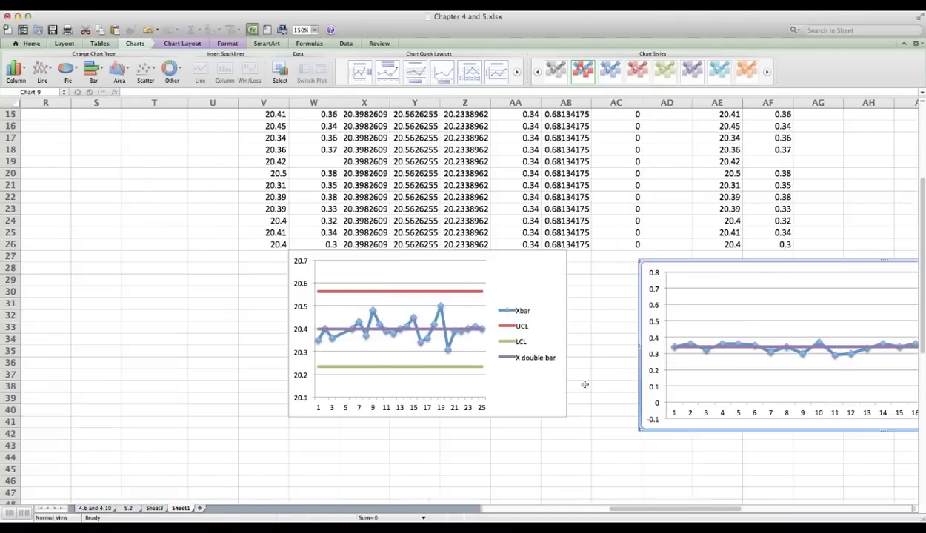
scroll(585, 385, "right", 5)
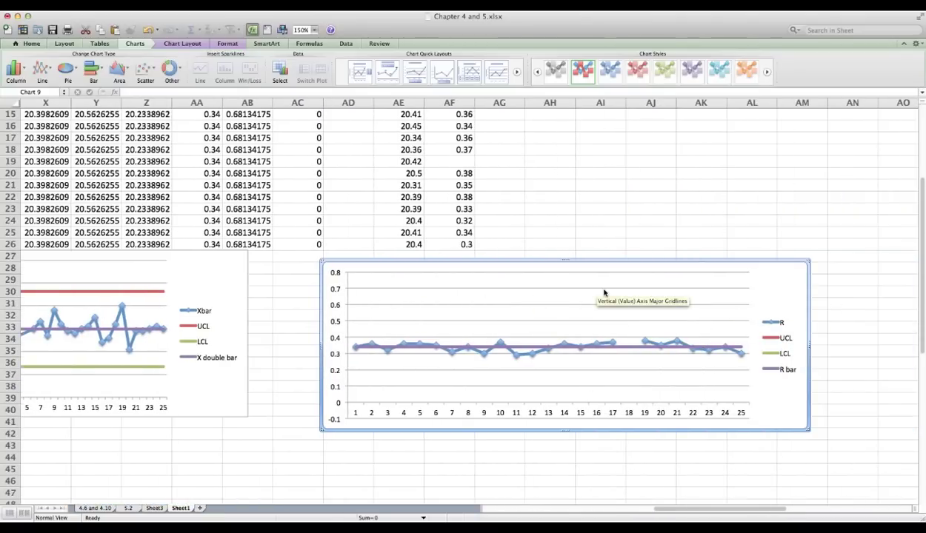
scroll(324, 297, "left", 10)
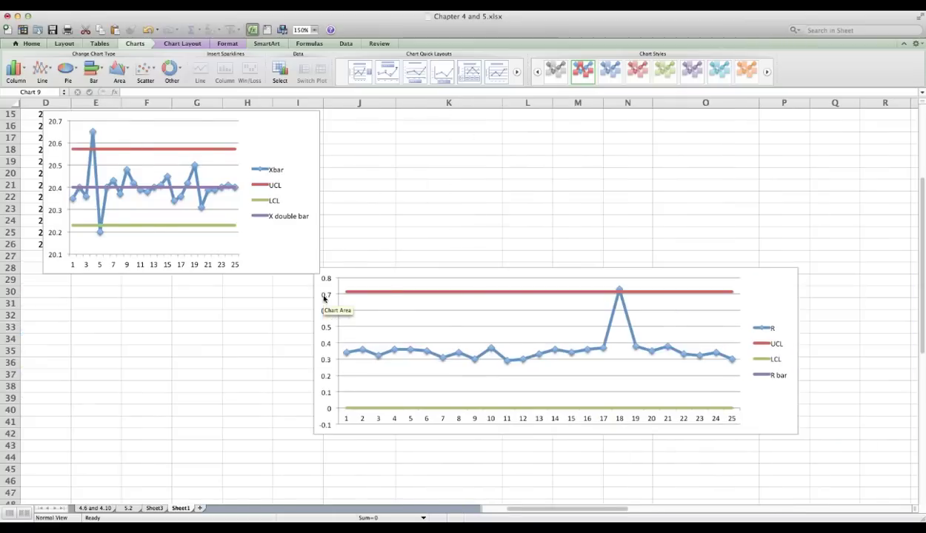
scroll(323, 298, "left", 3)
scroll(323, 297, "up", 5)
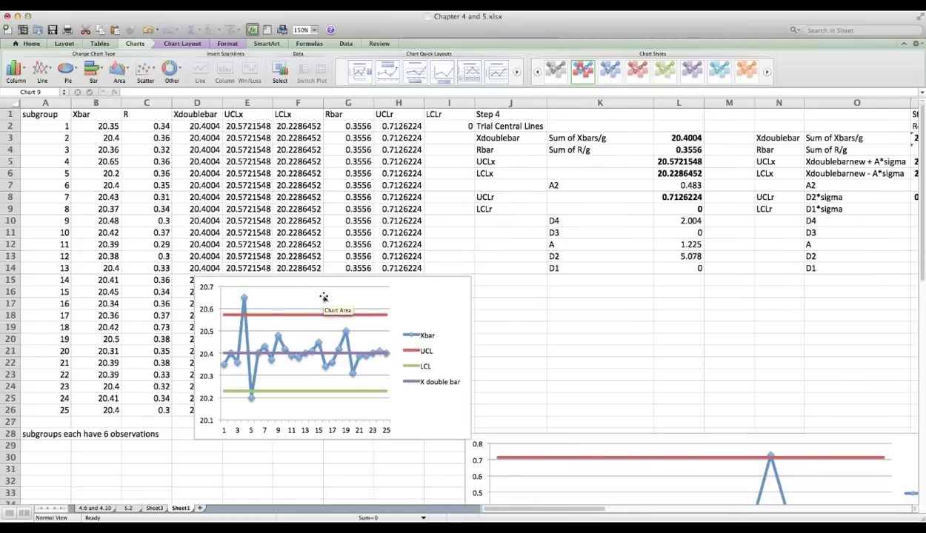
left_click(522, 316)
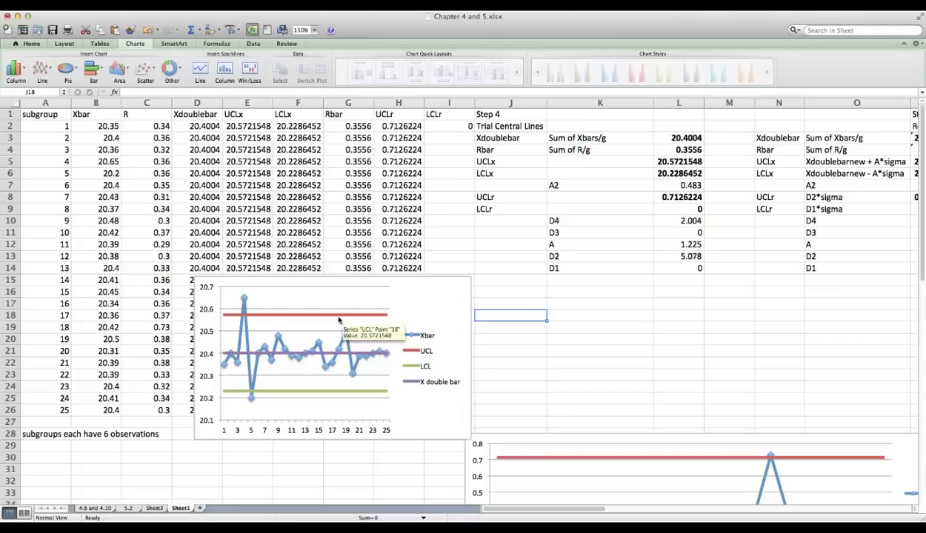
mouse_move(306, 320)
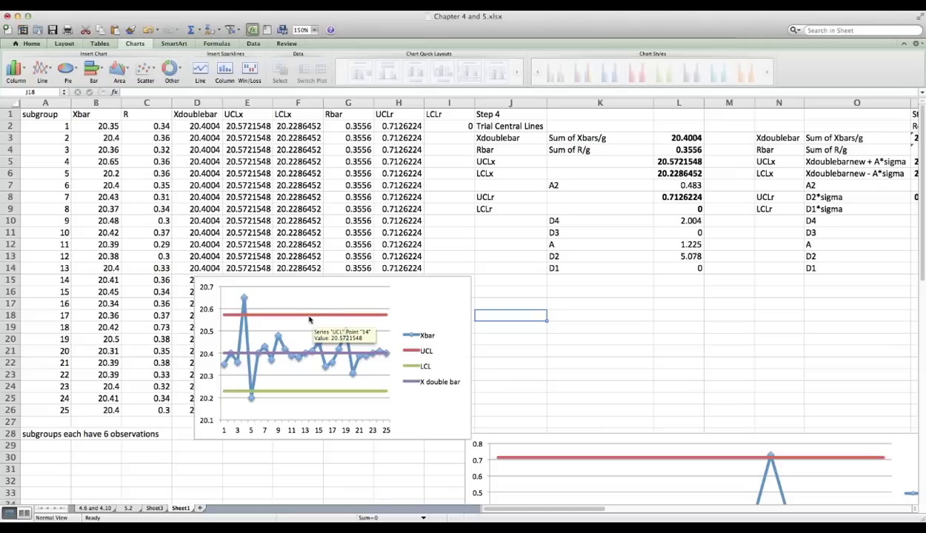
mouse_move(290, 395)
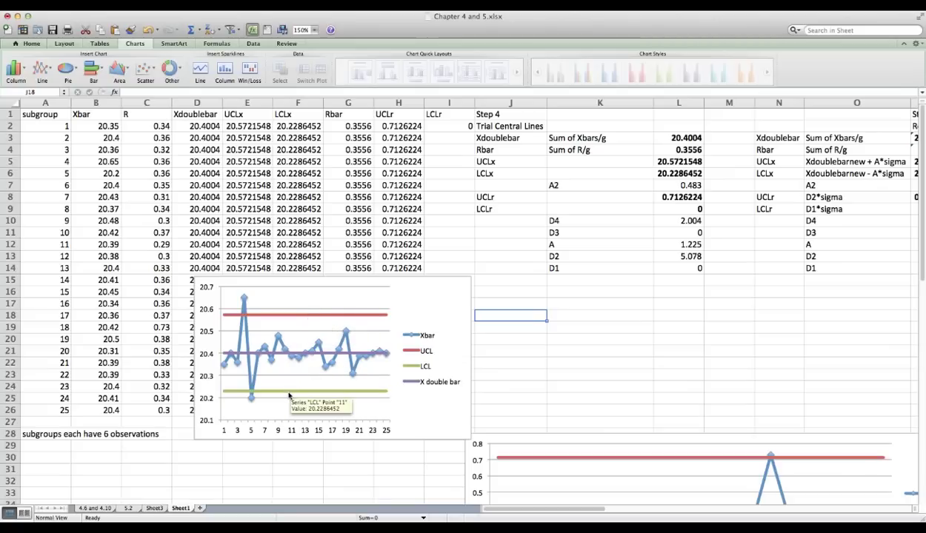